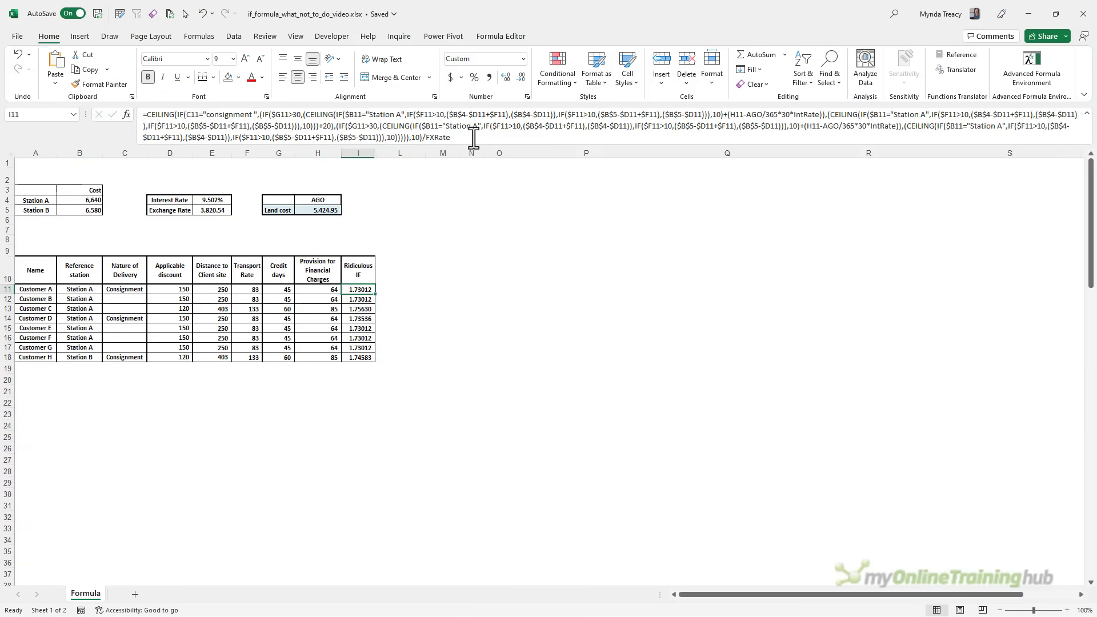
Copy I11's nested IF formula from the formula bar without changing it.
click(474, 138)
key(ctrl+a)
key(ctrl+c)
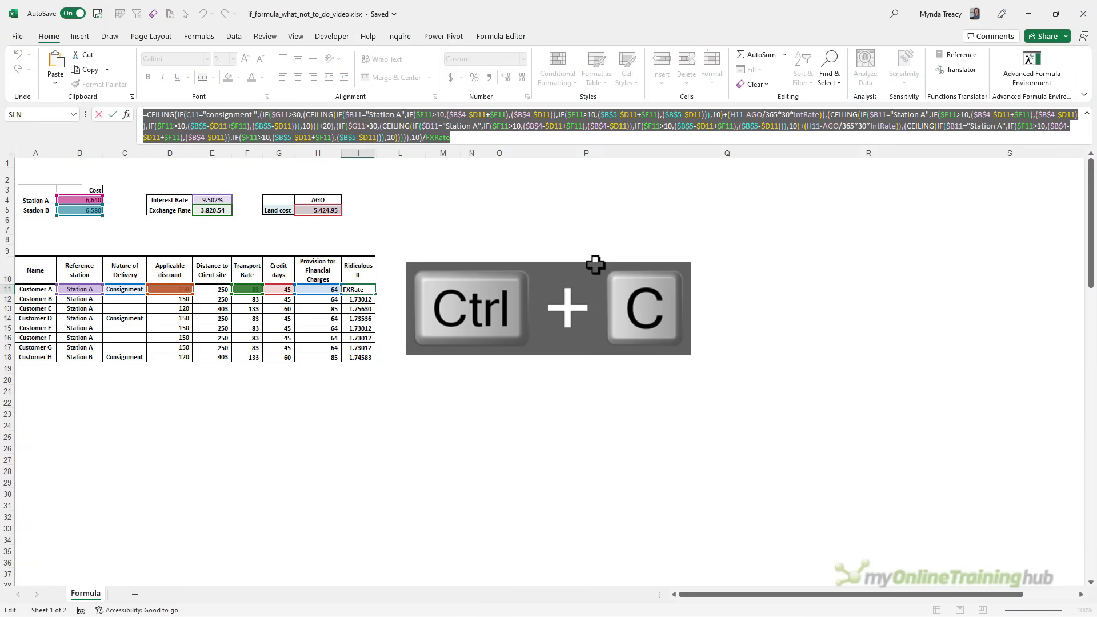
key(Escape)
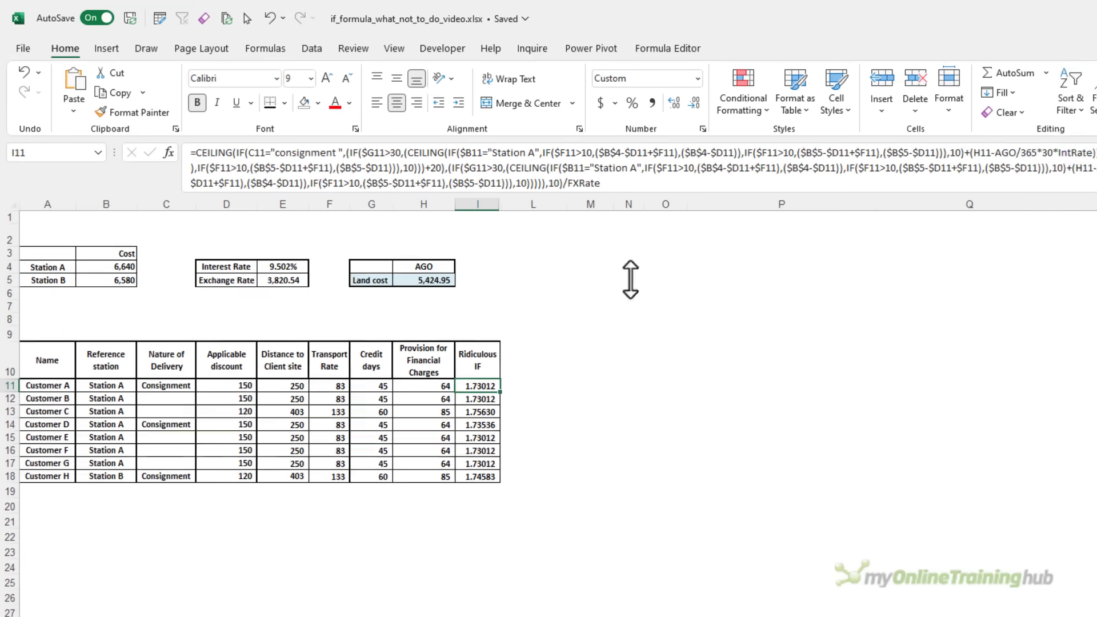
Install the Advanced Formula Environment add-in from the Office Add-ins store.
click(107, 48)
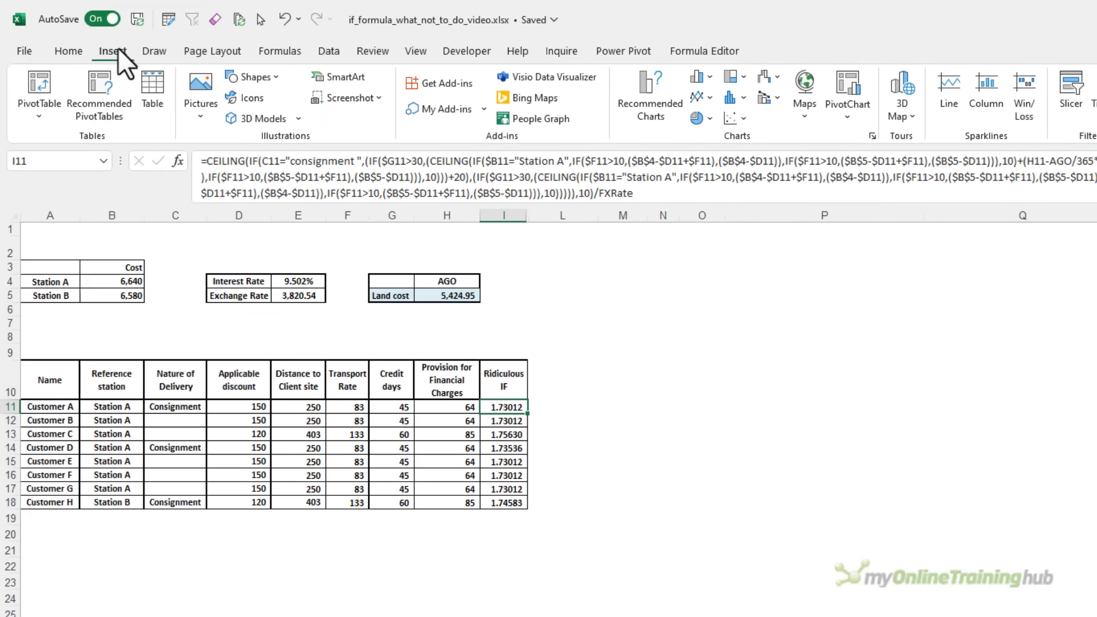
click(465, 88)
text(Advance)
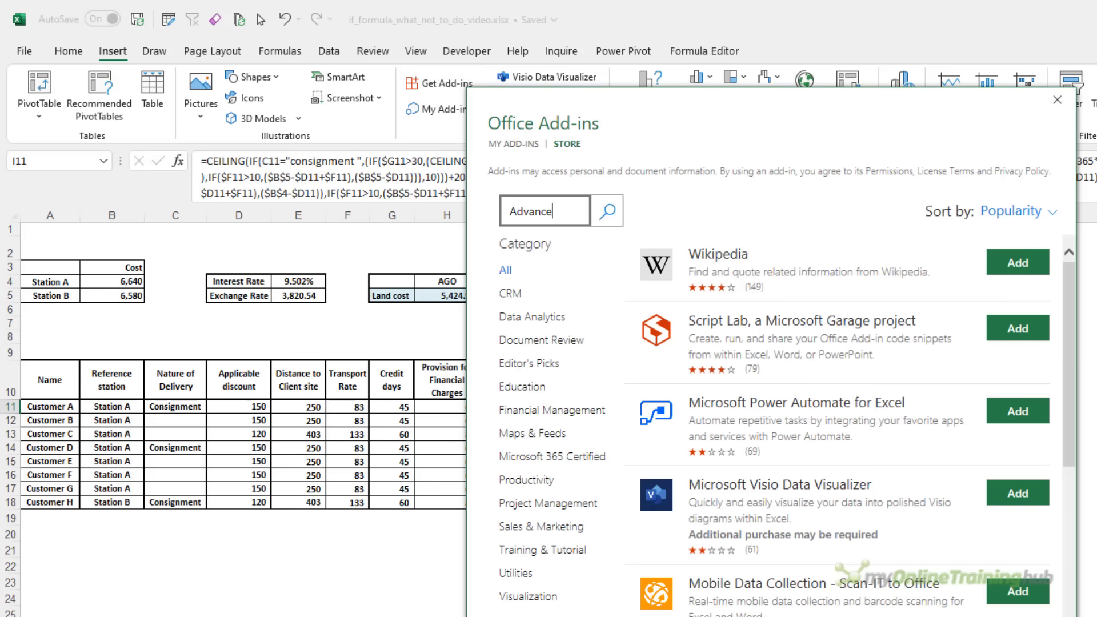
text(ment)
key(Return)
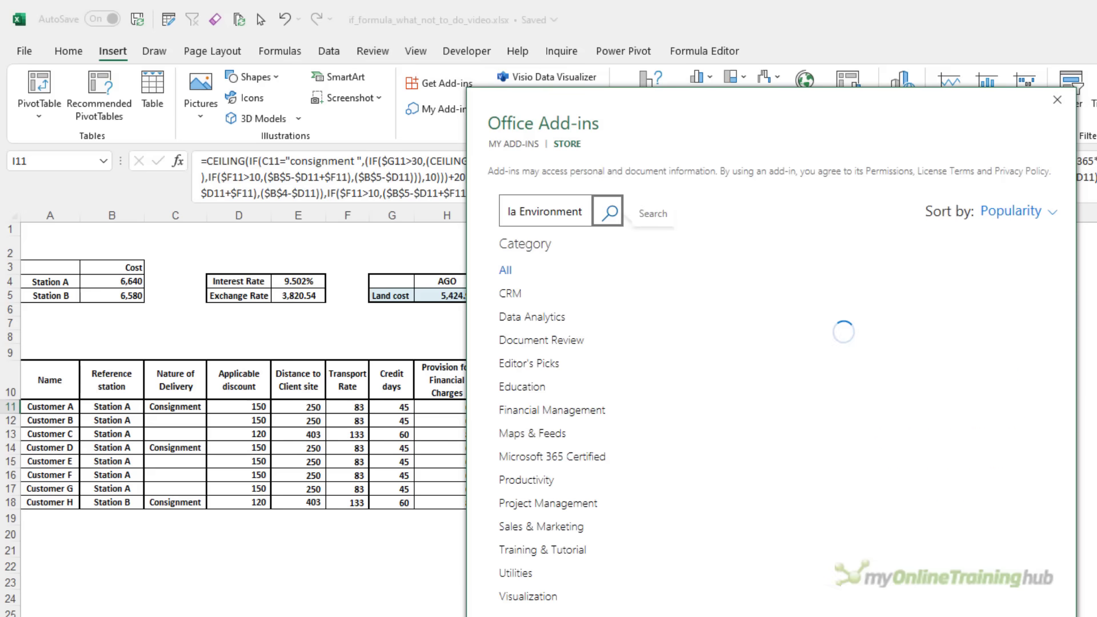
click(1044, 264)
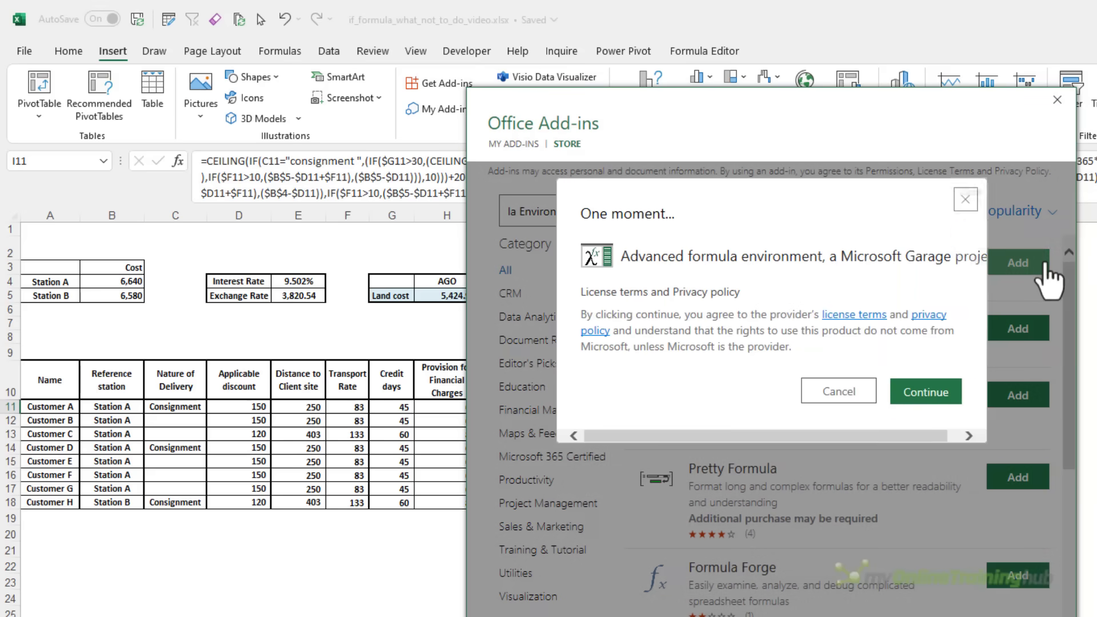
click(949, 391)
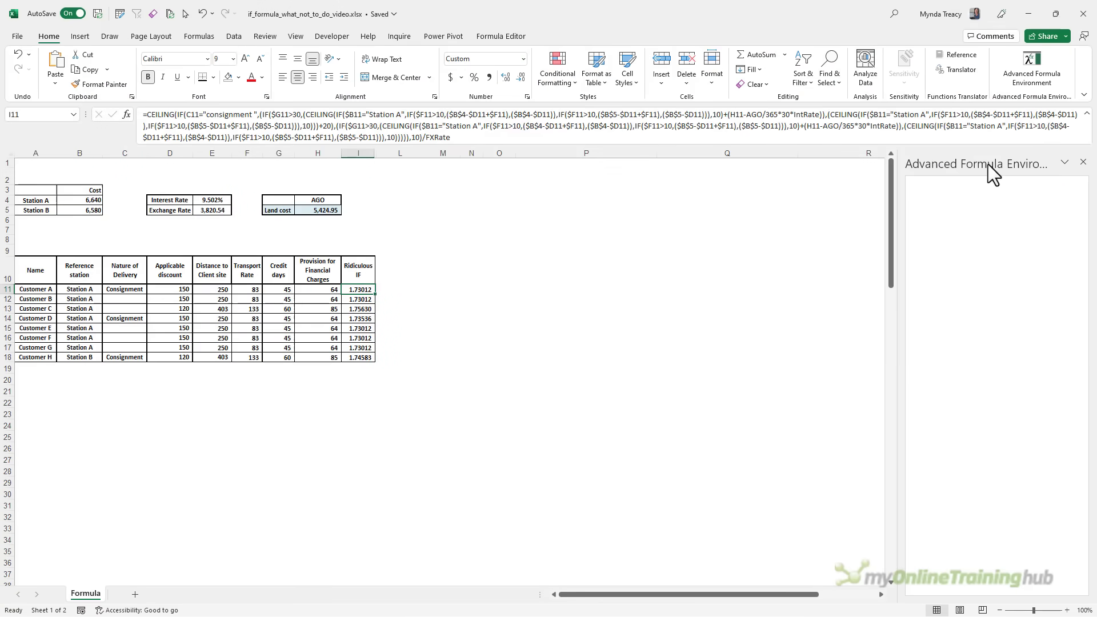
In the floated, enlarged AFE pane, add named formula Troubleshoot with the pasted nested IF, minus its extra =.
drag(988, 164, 231, 50)
drag(260, 170, 566, 571)
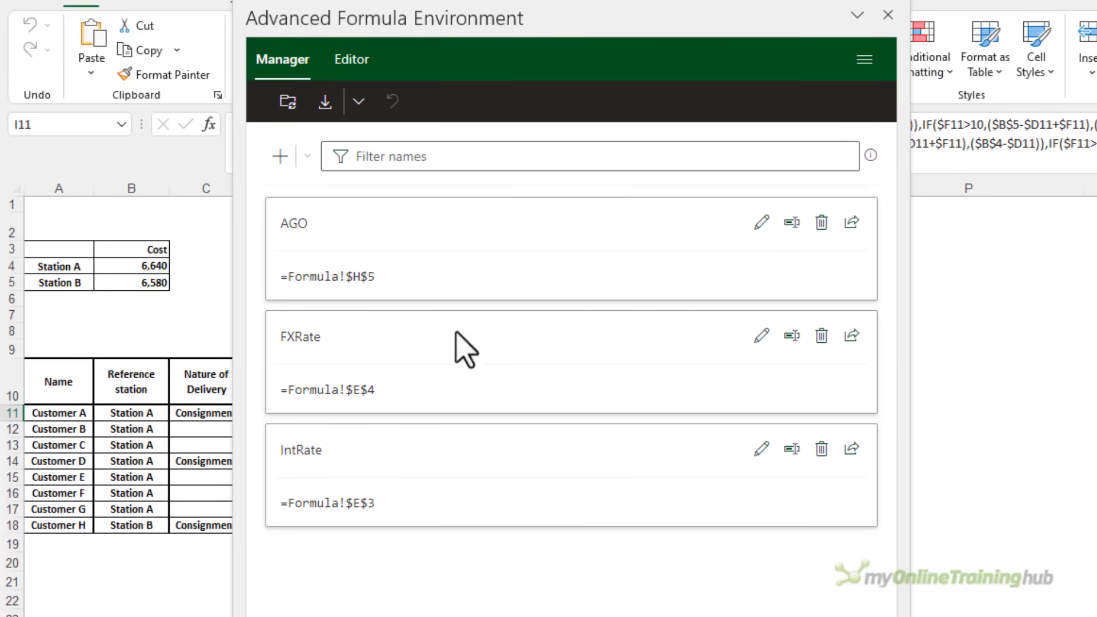
click(308, 156)
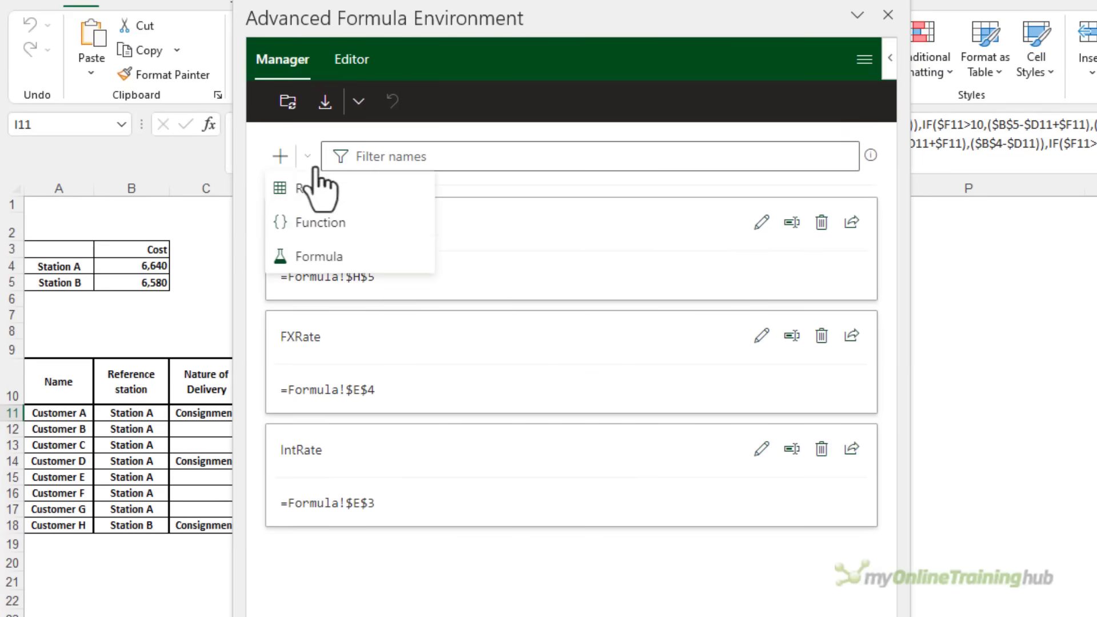
click(370, 258)
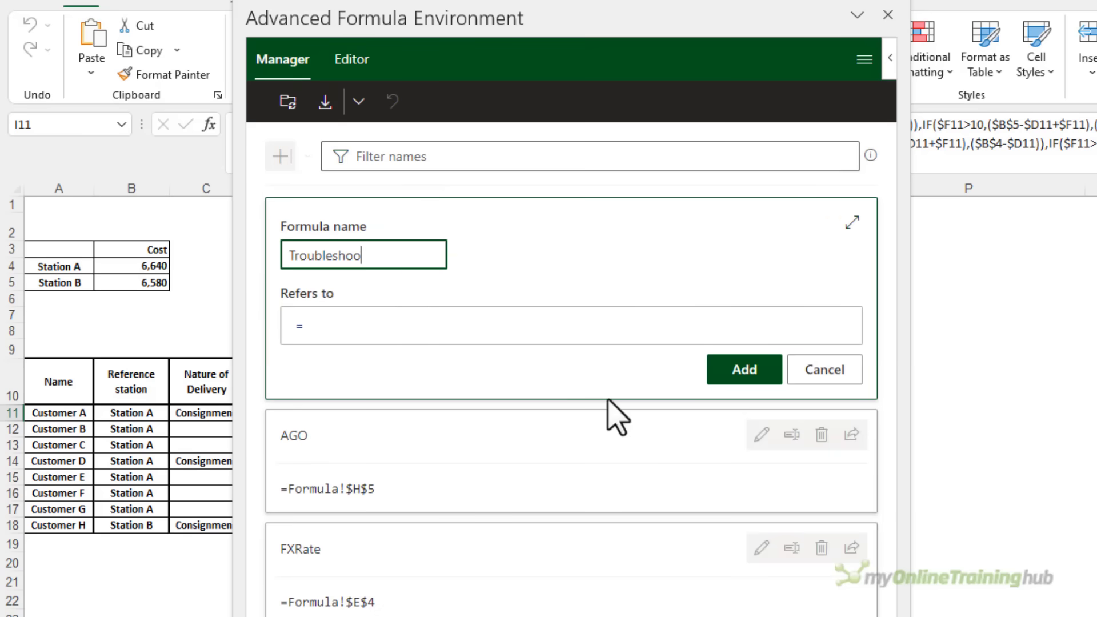
text(Troubleshoot)
click(366, 328)
key(ctrl+v)
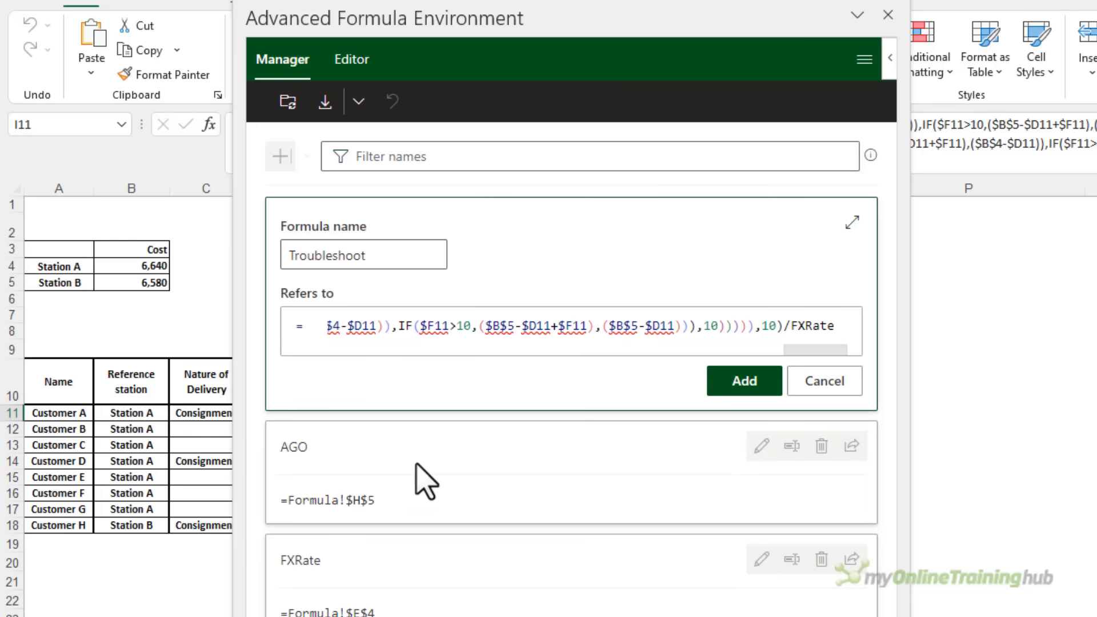
key(ctrl+a)
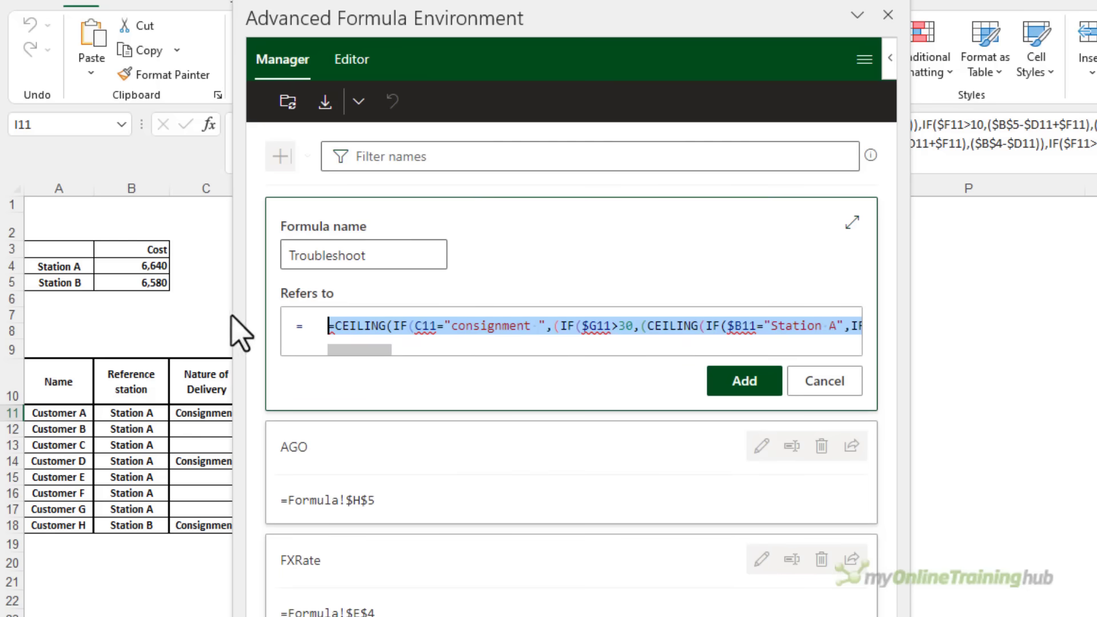
click(330, 327)
key(Delete)
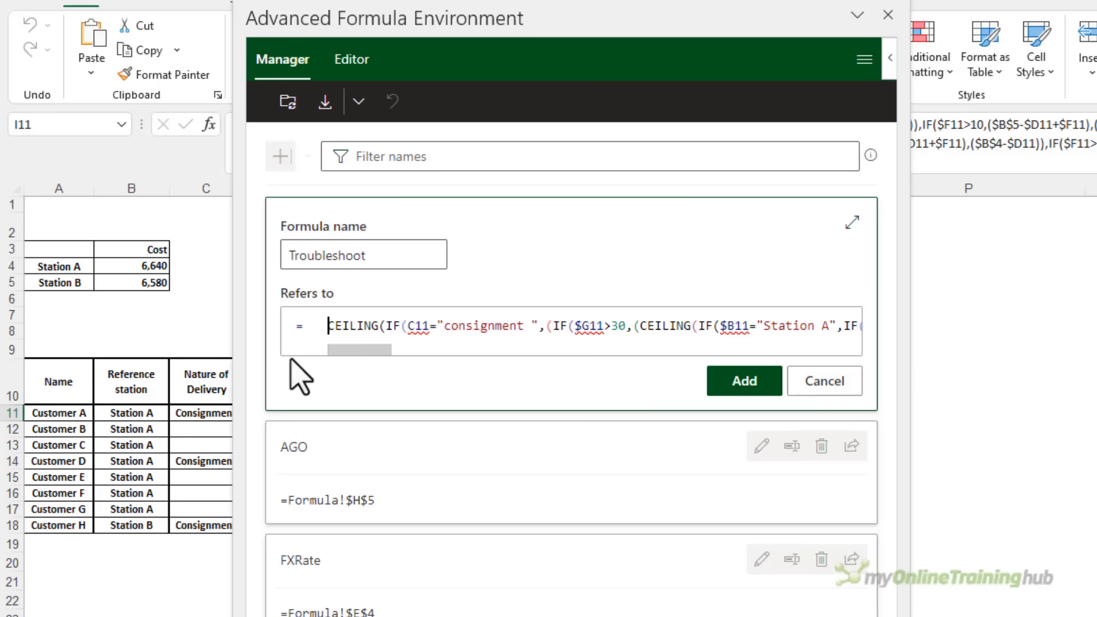
click(745, 391)
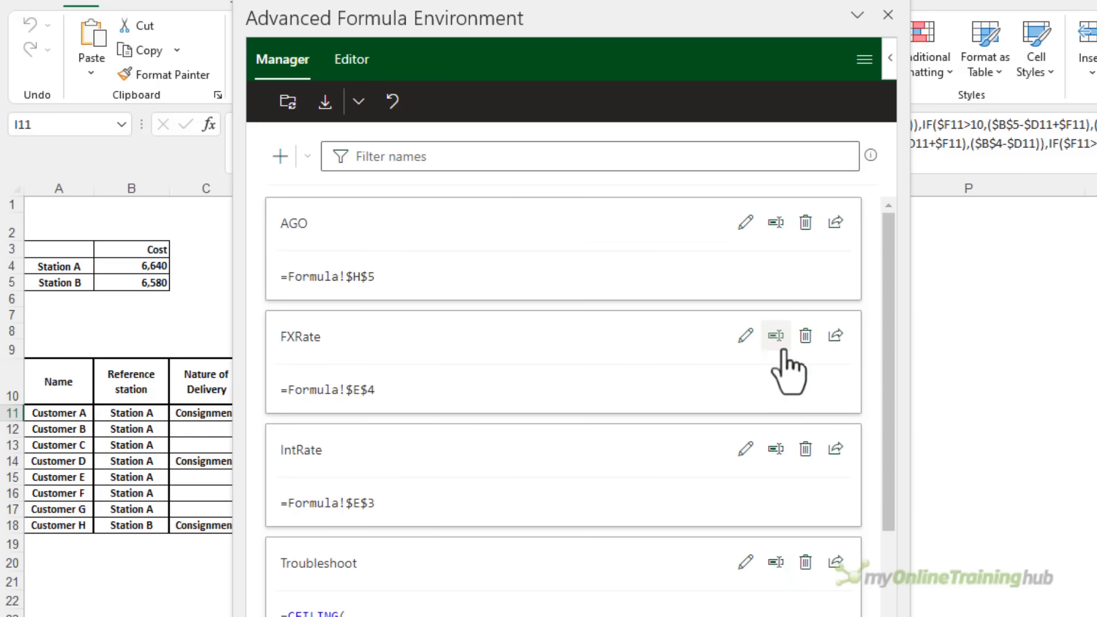
Copy Troubleshoot's indented multi-line formula from the AFE Manager and dock the pane on the right.
drag(894, 274, 912, 461)
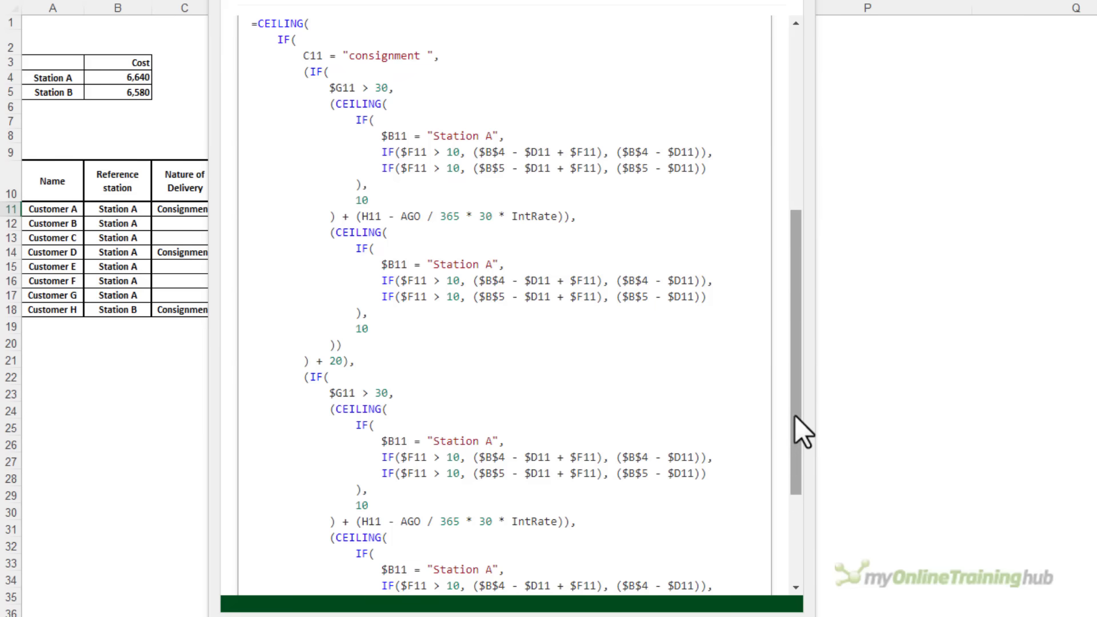
drag(796, 417, 792, 509)
drag(410, 539, 256, 373)
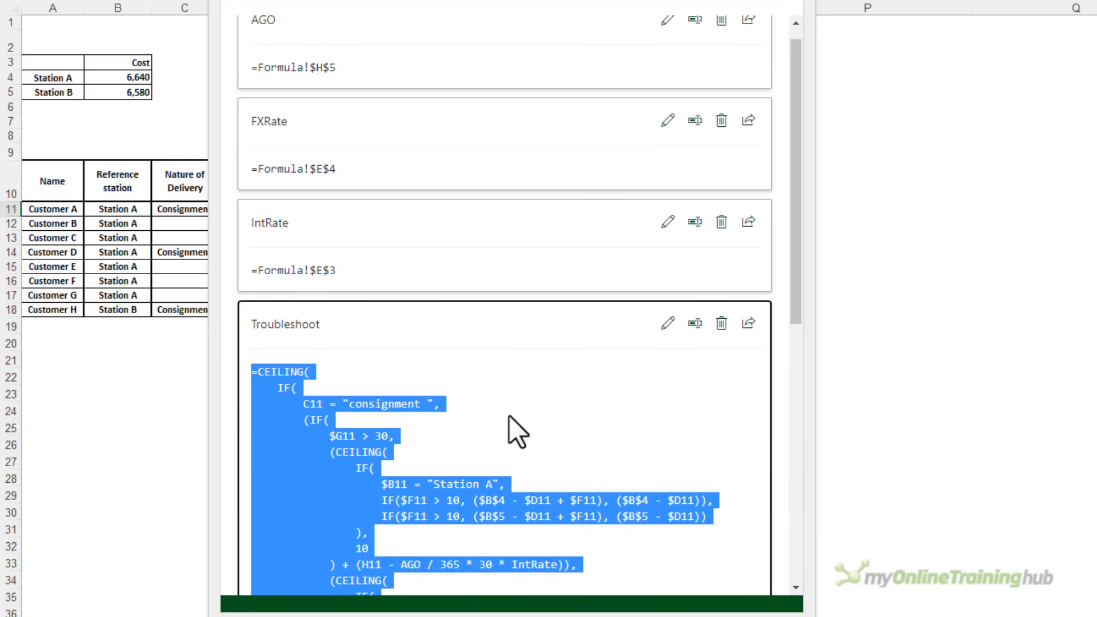
key(ctrl+c)
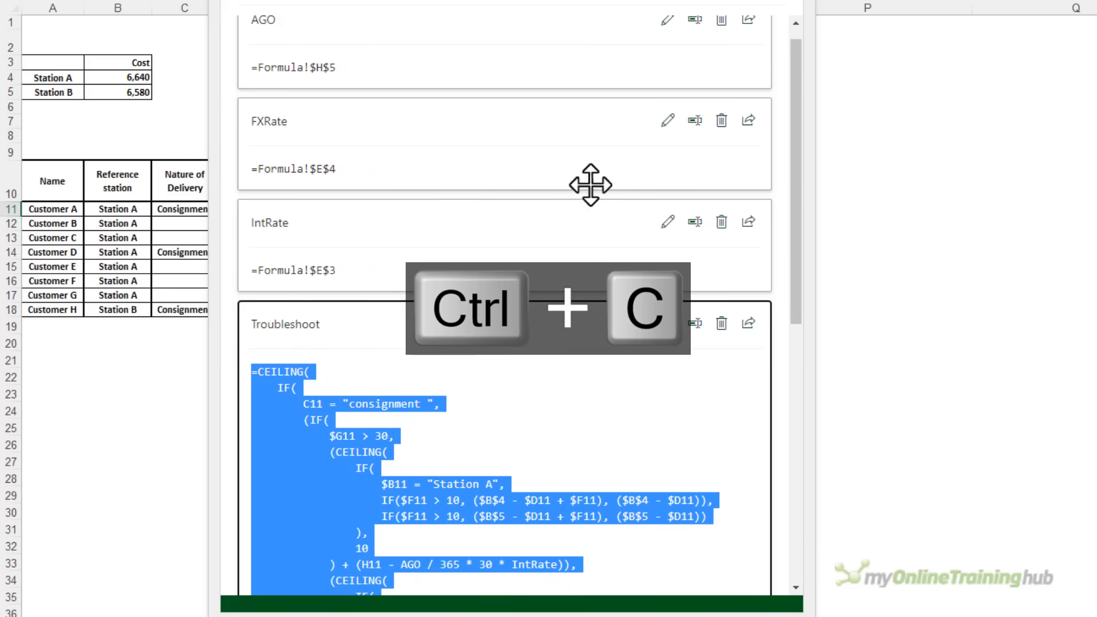
drag(591, 184, 918, 7)
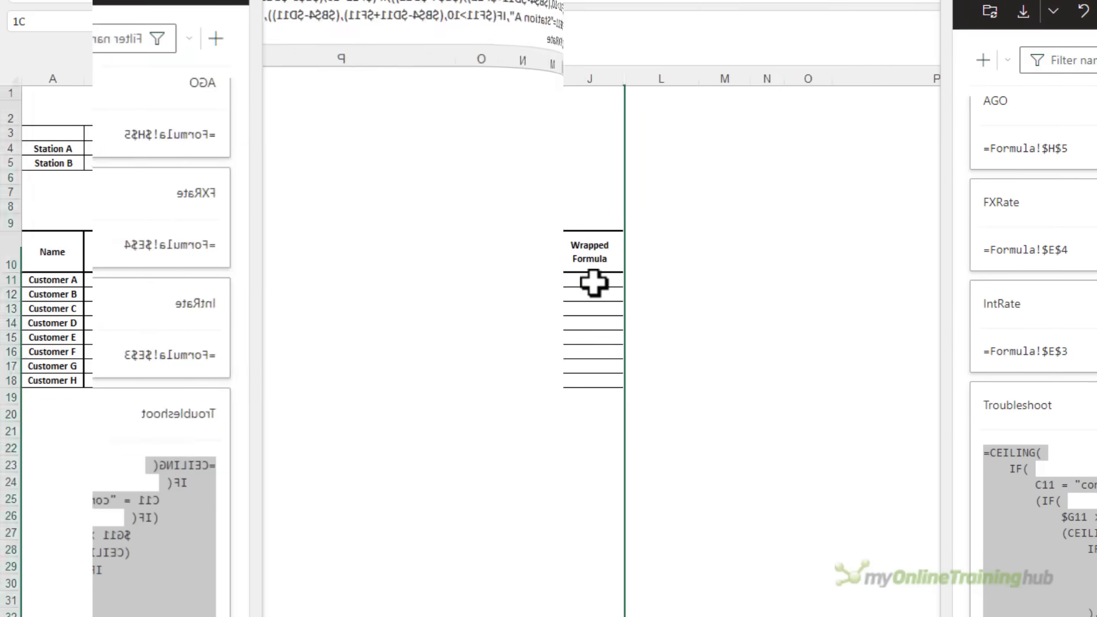
Paste the multi-line formula into J11 through the formula bar and commit it.
click(590, 281)
key(ctrl+v)
click(465, 31)
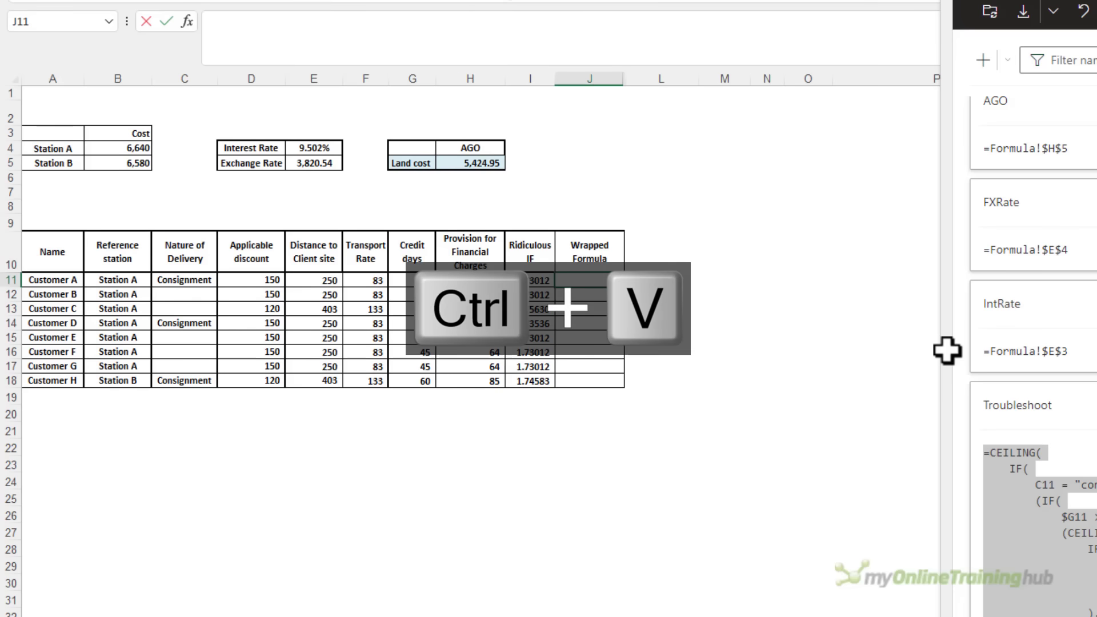
key(ctrl+v)
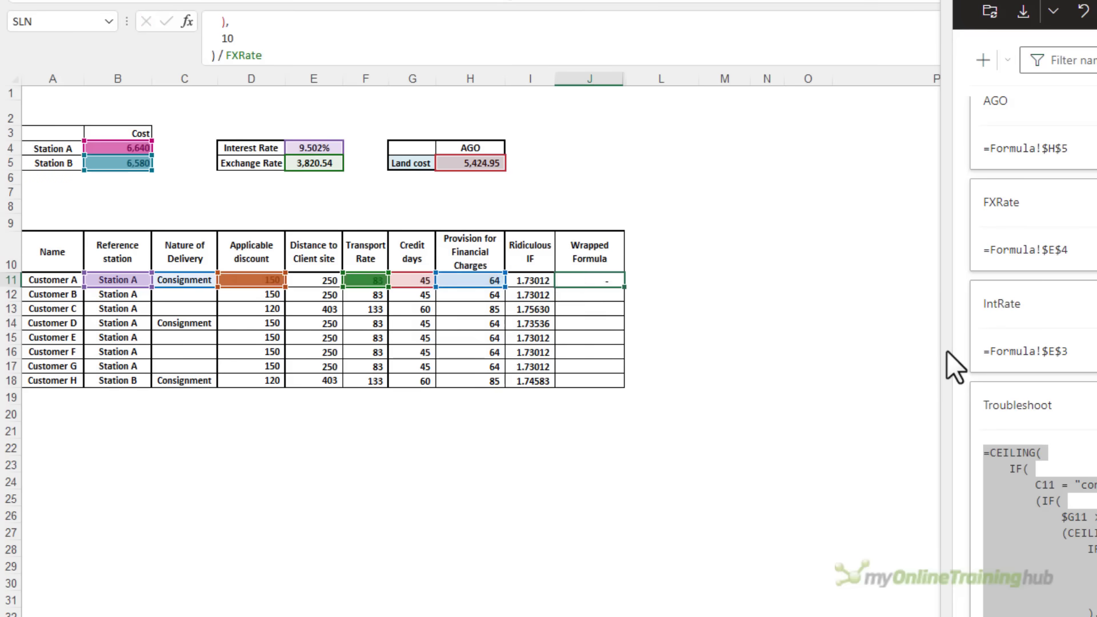
key(Return)
key(Up)
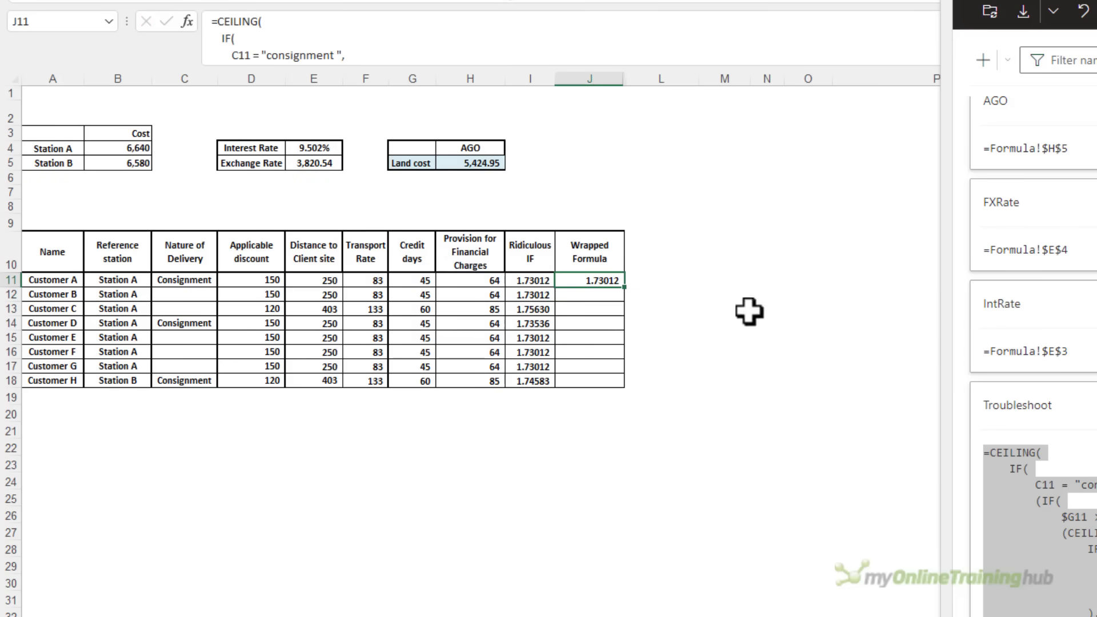
Fill J11's formula down to J18 without formatting and expand the formula bar to show every line.
drag(630, 381, 630, 384)
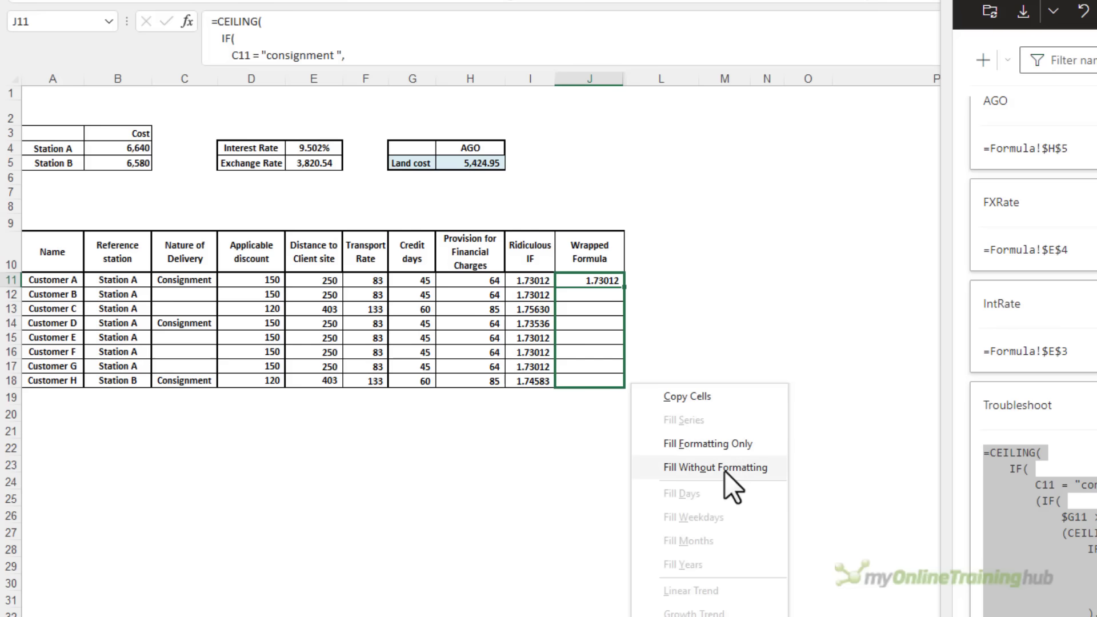
click(725, 471)
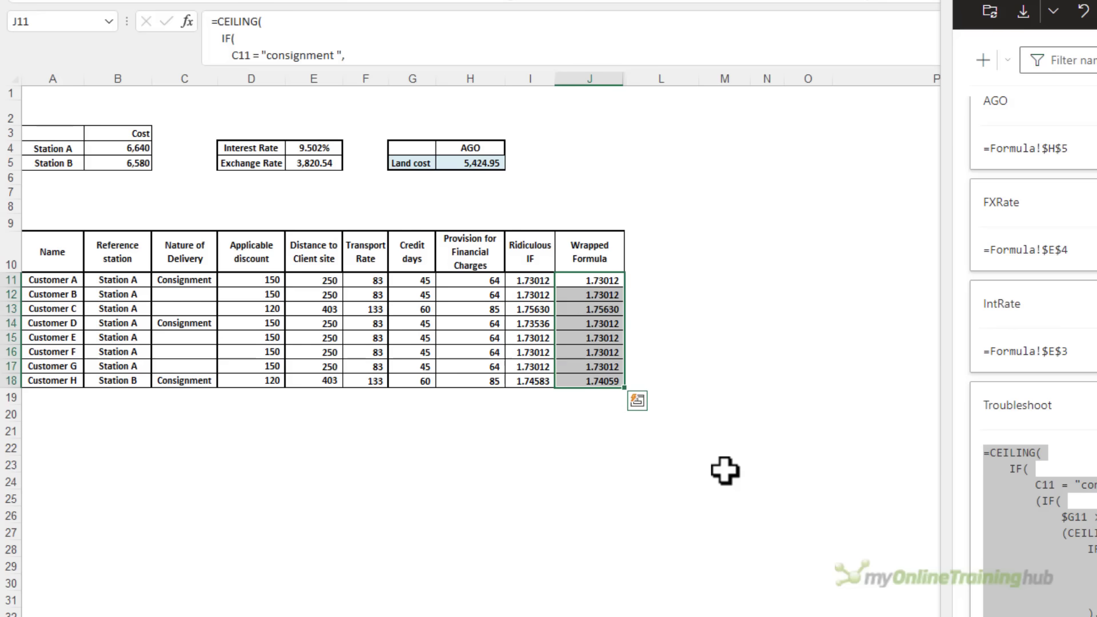
drag(534, 282, 535, 380)
click(599, 283)
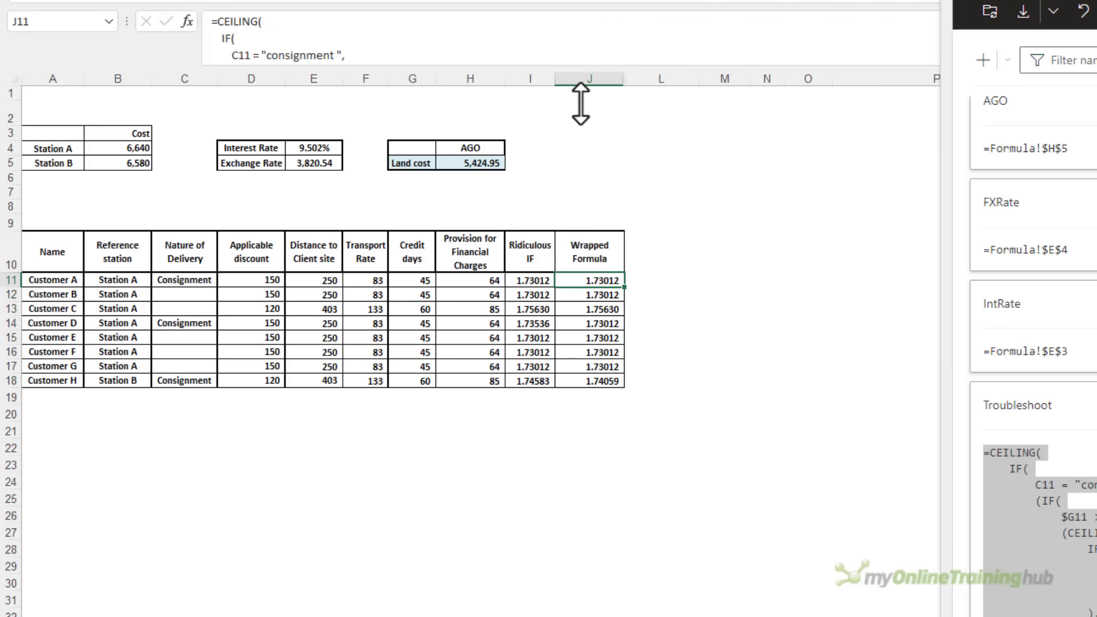
drag(576, 89, 488, 598)
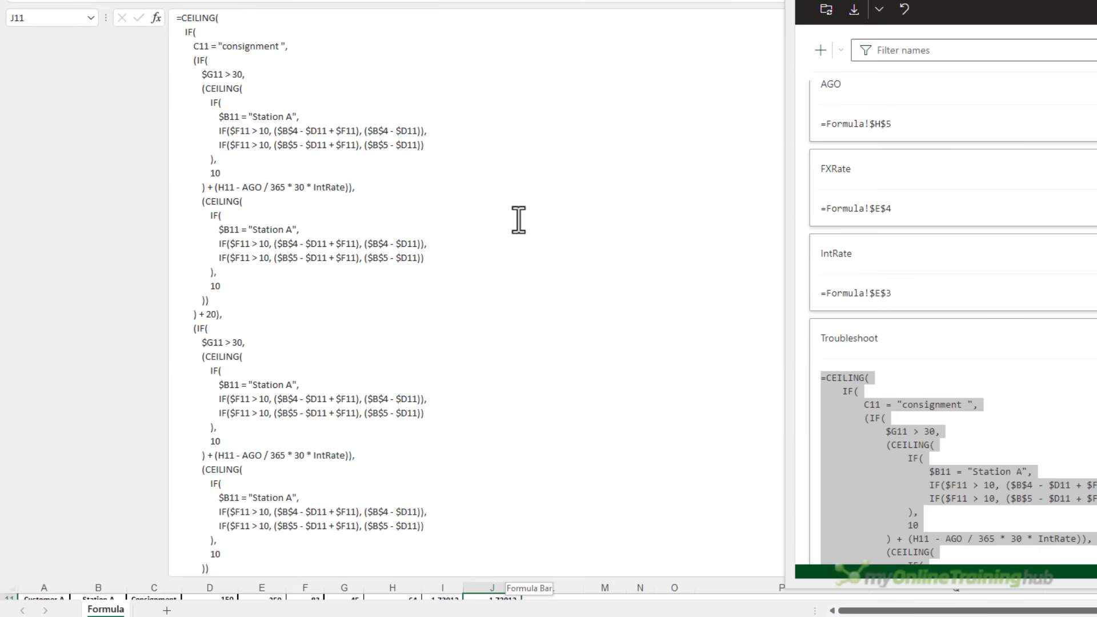
Shrink the formula bar to three lines and float the AFE pane, lengthening it to show the indented formula.
scroll(519, 220, down, 8)
scroll(519, 220, up, 8)
drag(509, 577, 480, 56)
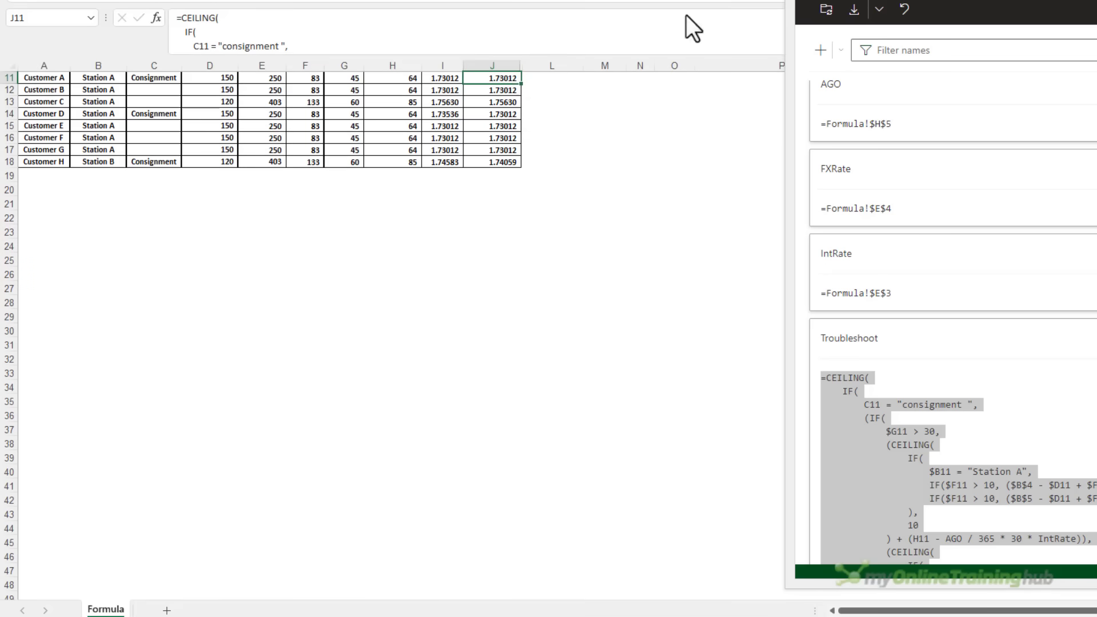
drag(972, 28, 293, 0)
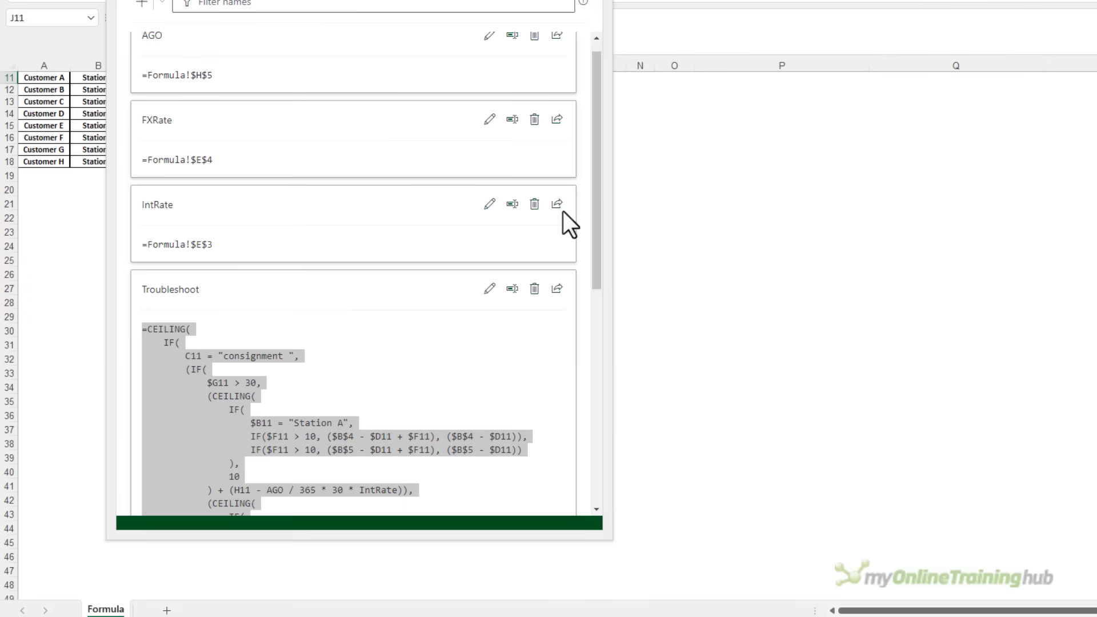
drag(594, 259, 587, 421)
click(542, 280)
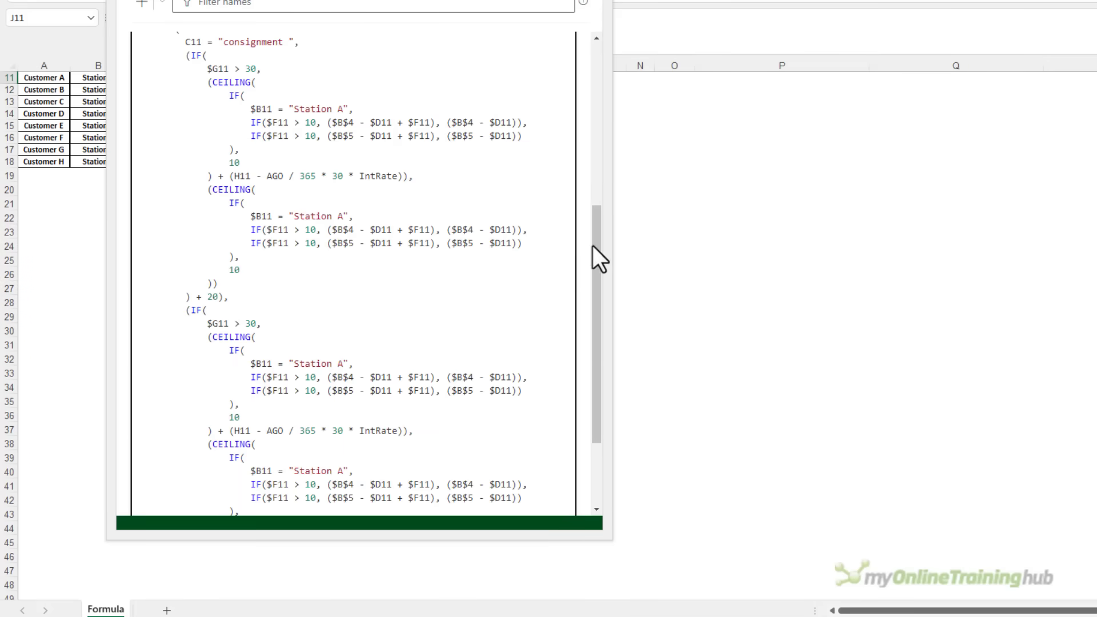
mouse_move(592, 245)
mouse_down()
mouse_move(602, 194)
mouse_move(601, 230)
mouse_up()
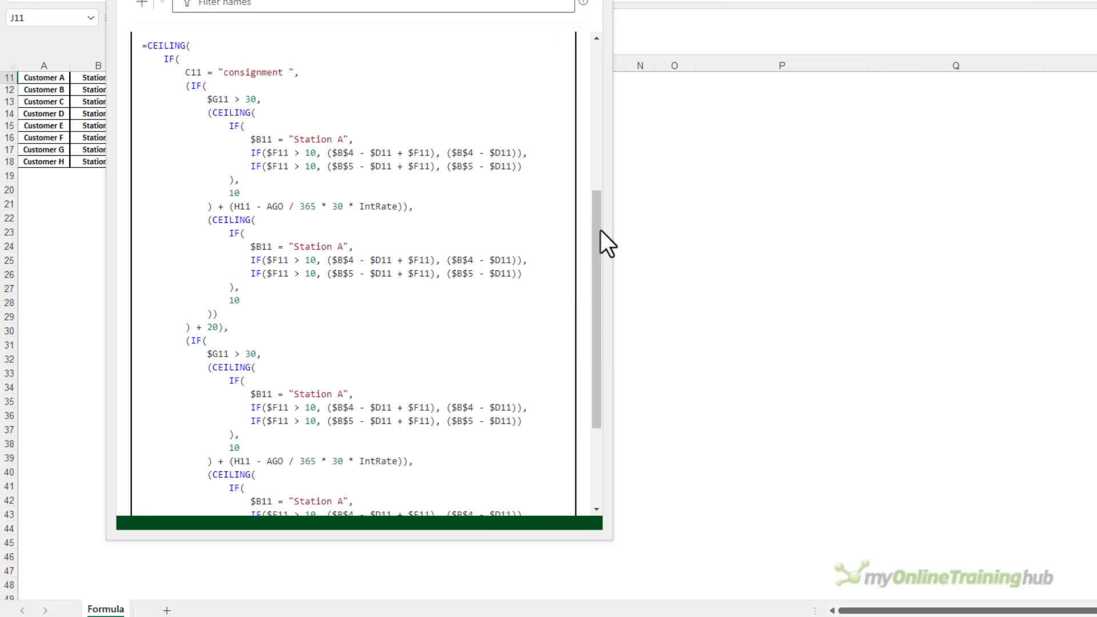
drag(534, 538, 535, 616)
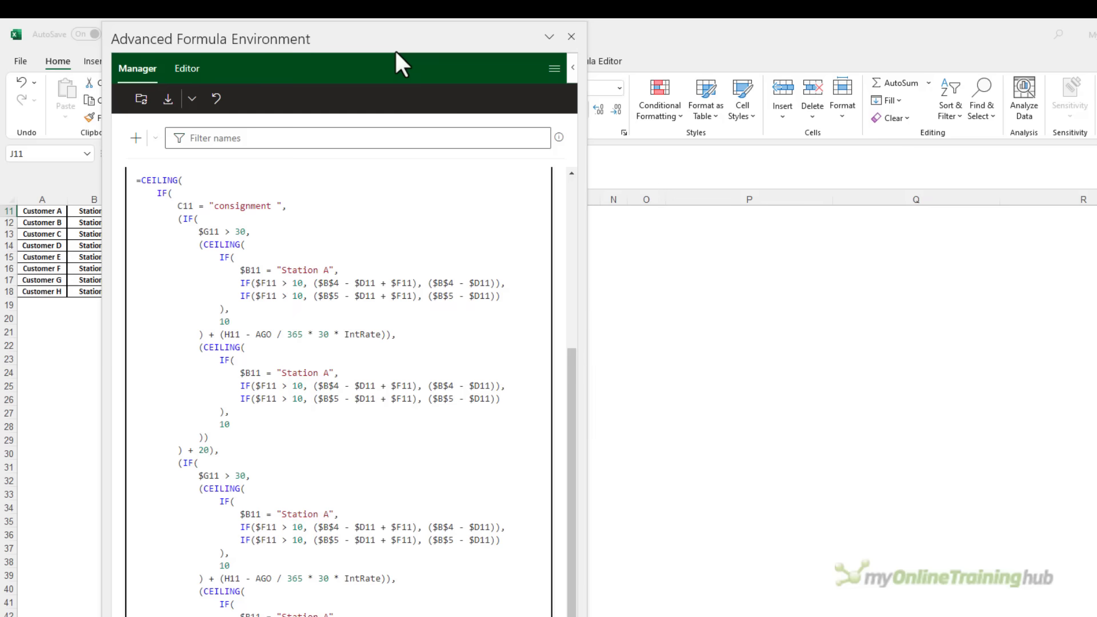
Delete the trailing space after "consignment" in J11's formula and commit it.
drag(345, 34, 850, 43)
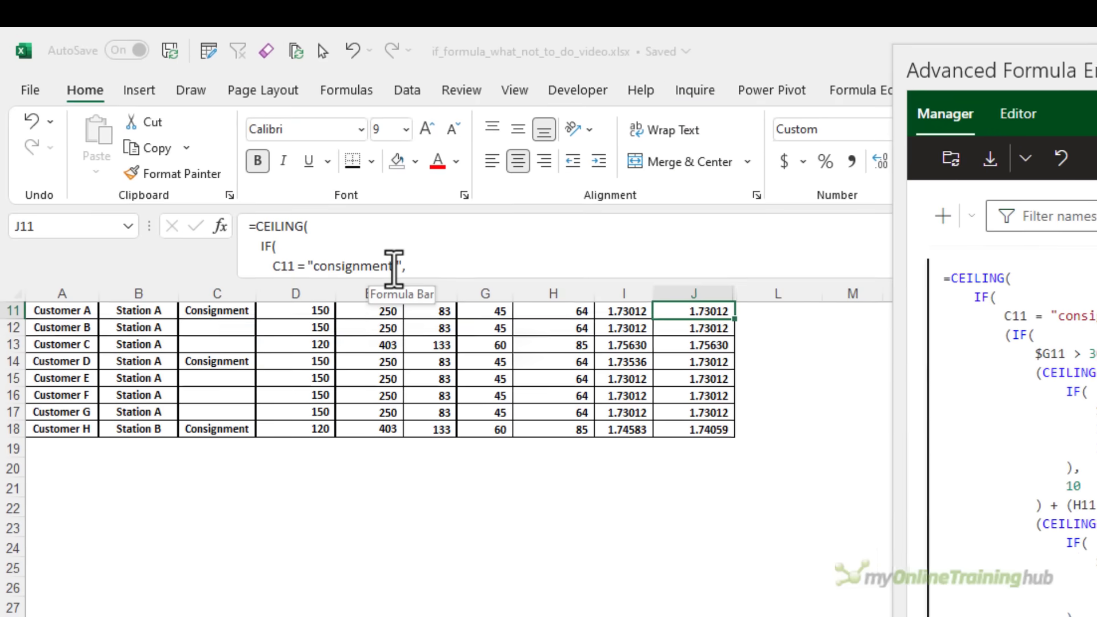
click(268, 180)
key(Delete)
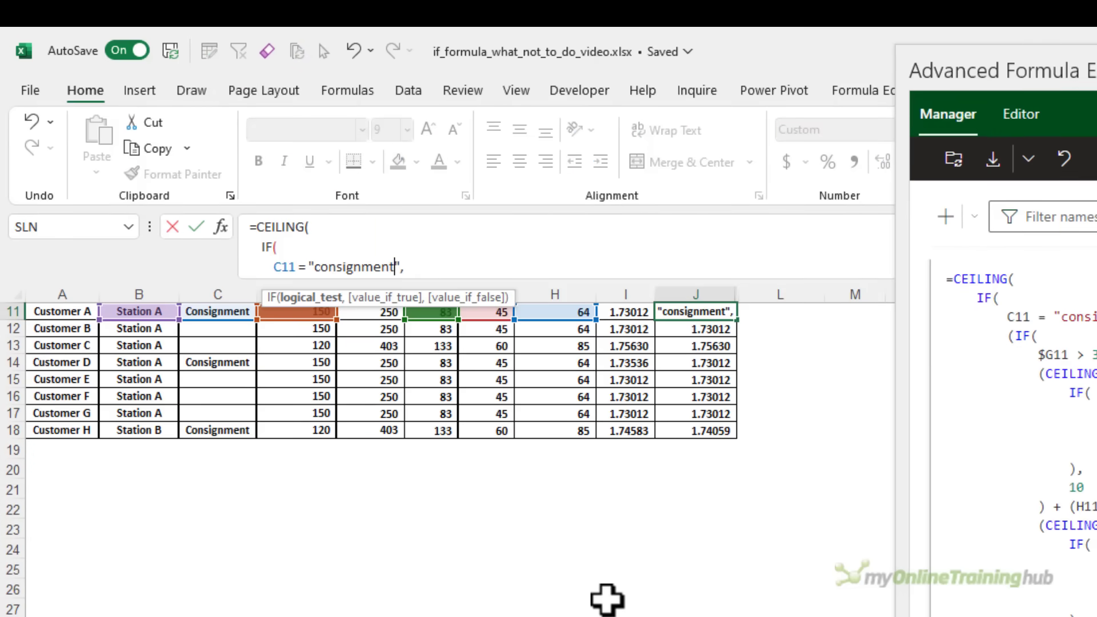
key(ctrl+Return)
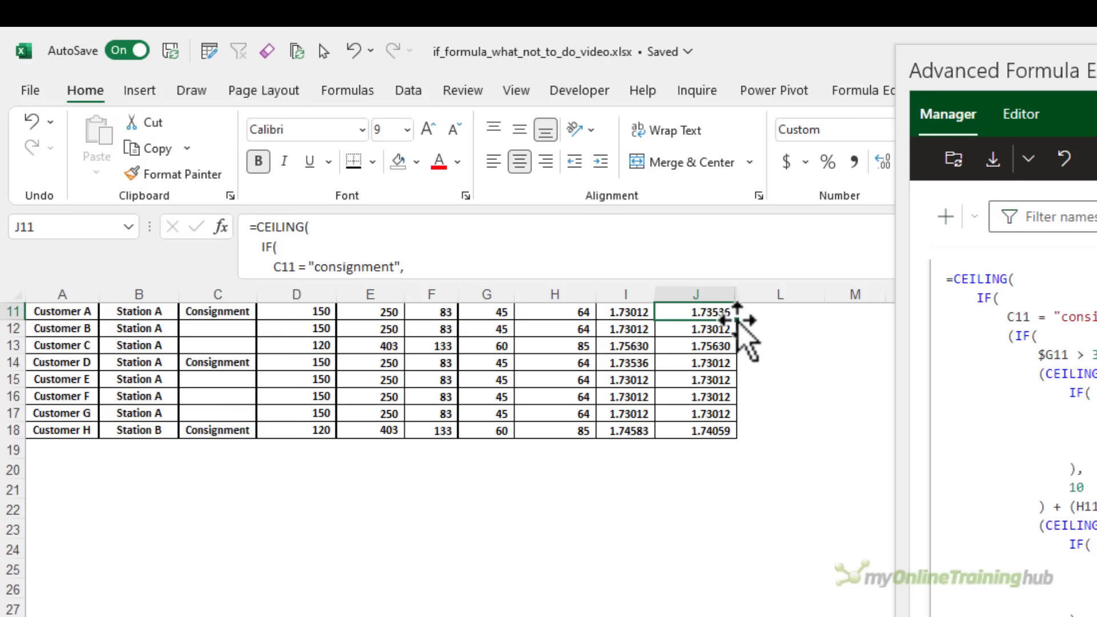
Fill the corrected J11 formula down to J18 without formatting.
drag(738, 320, 744, 436)
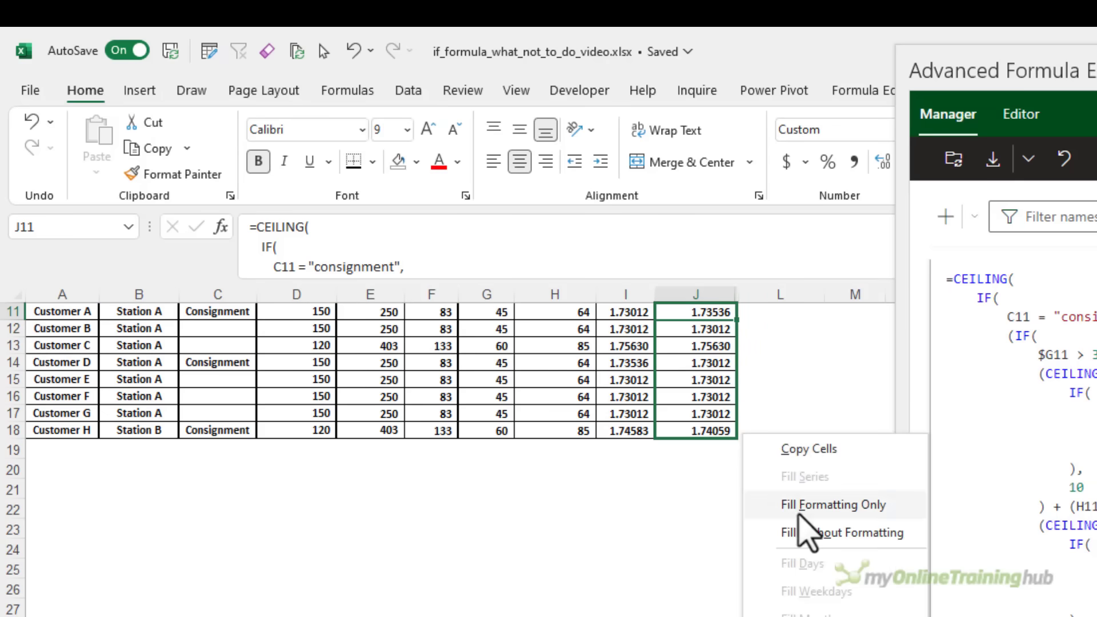
click(812, 532)
click(734, 319)
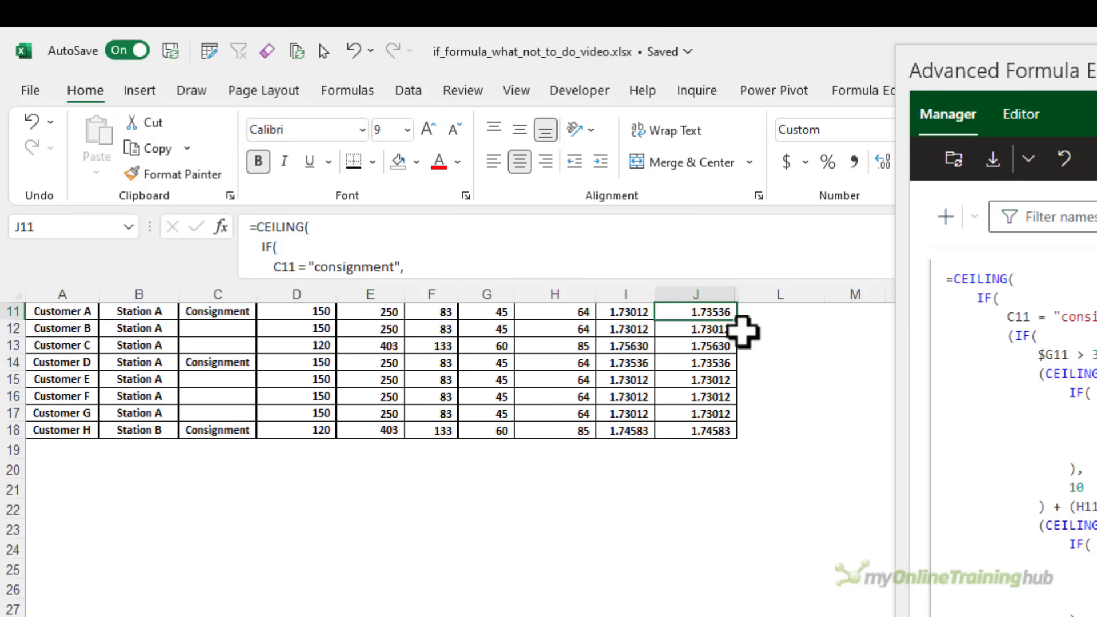
drag(995, 71, 421, 8)
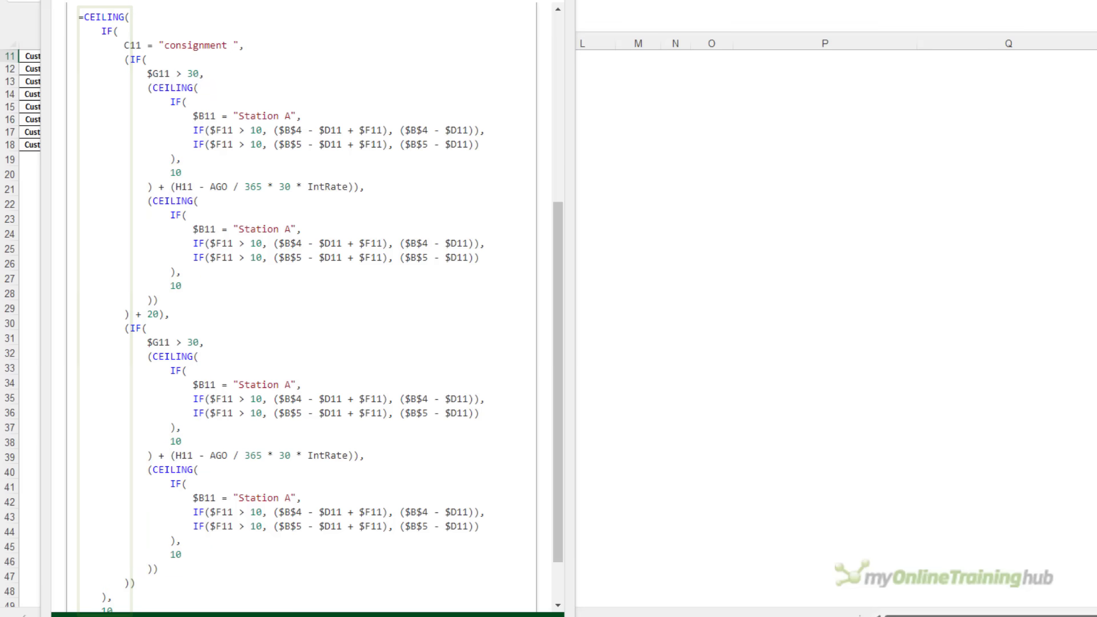
scroll(566, 228, down, 2)
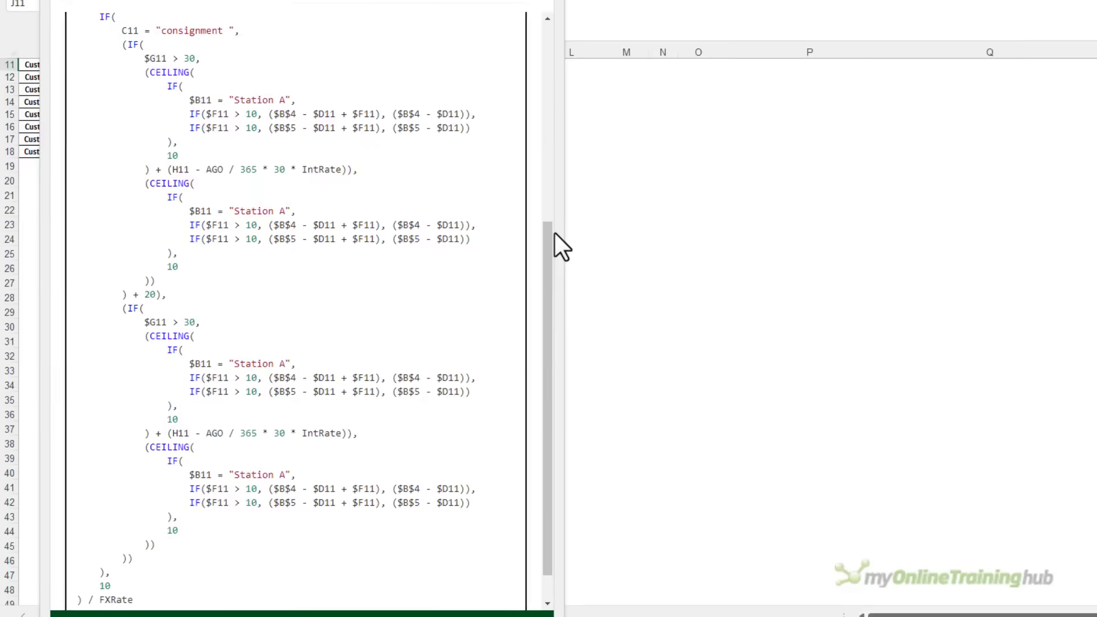
Remove the first inner CEILING and its leftover ',10' argument from J11's consignment branch.
drag(306, 12, 1023, 79)
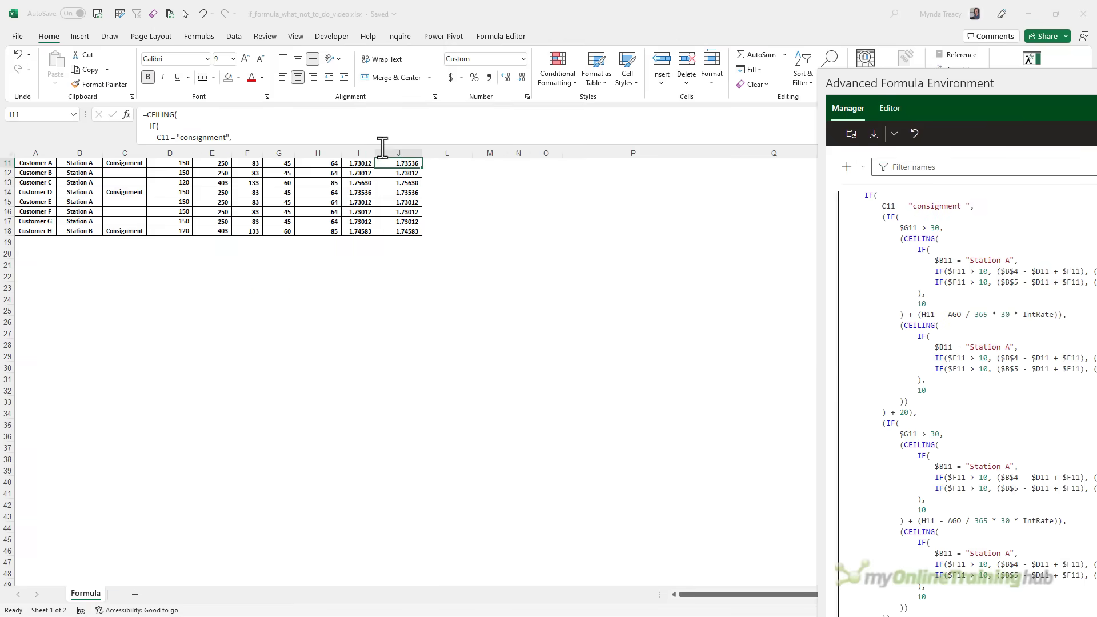
drag(382, 148, 377, 478)
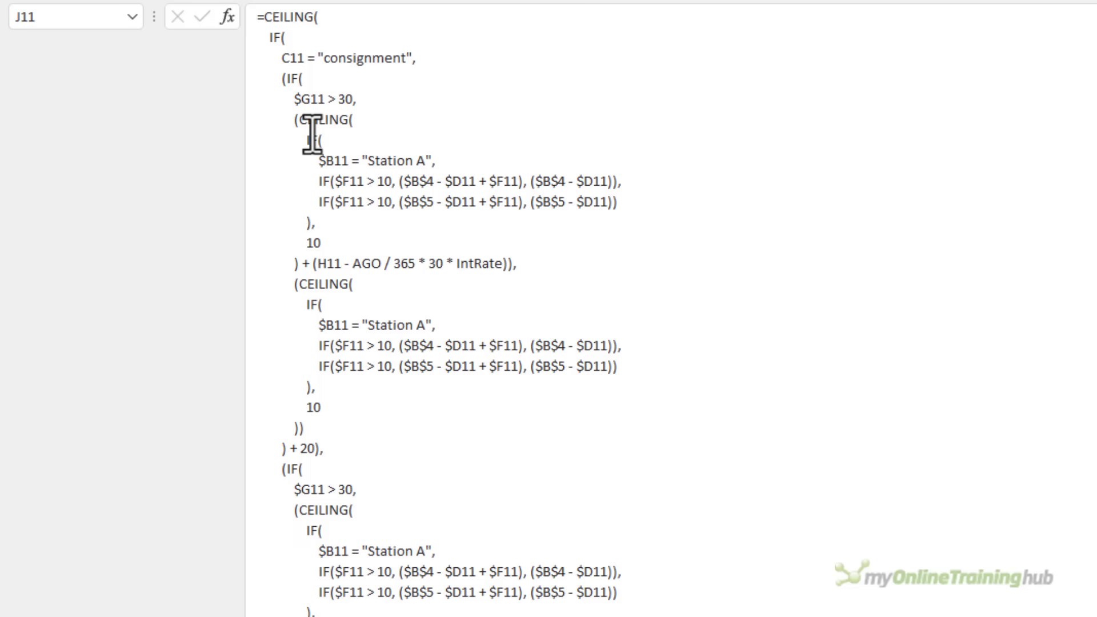
click(312, 129)
double_click(312, 128)
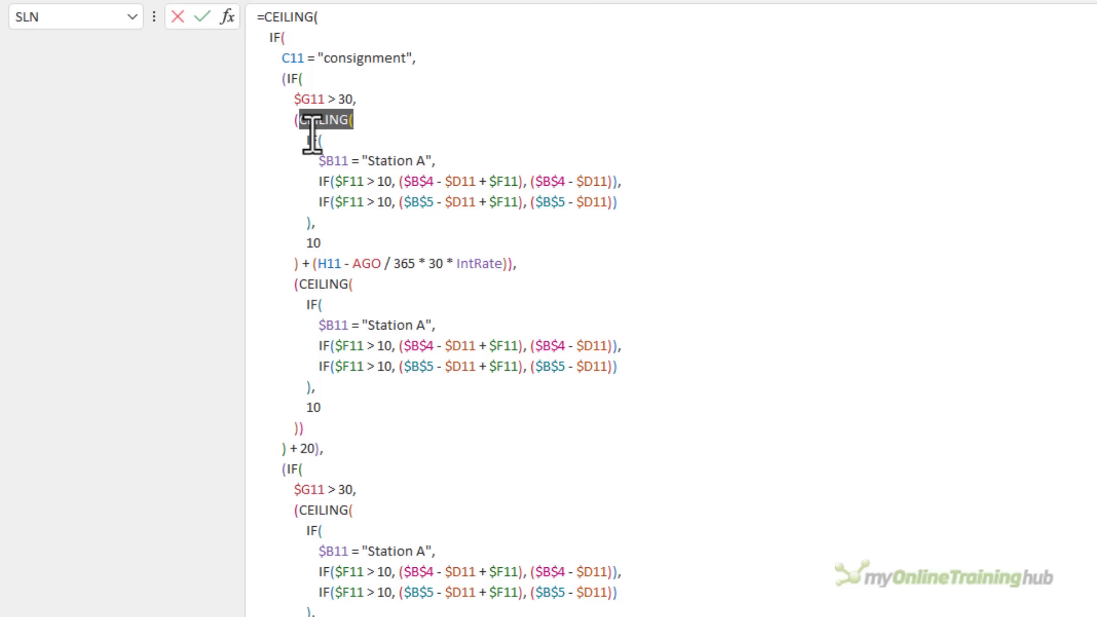
key(Delete)
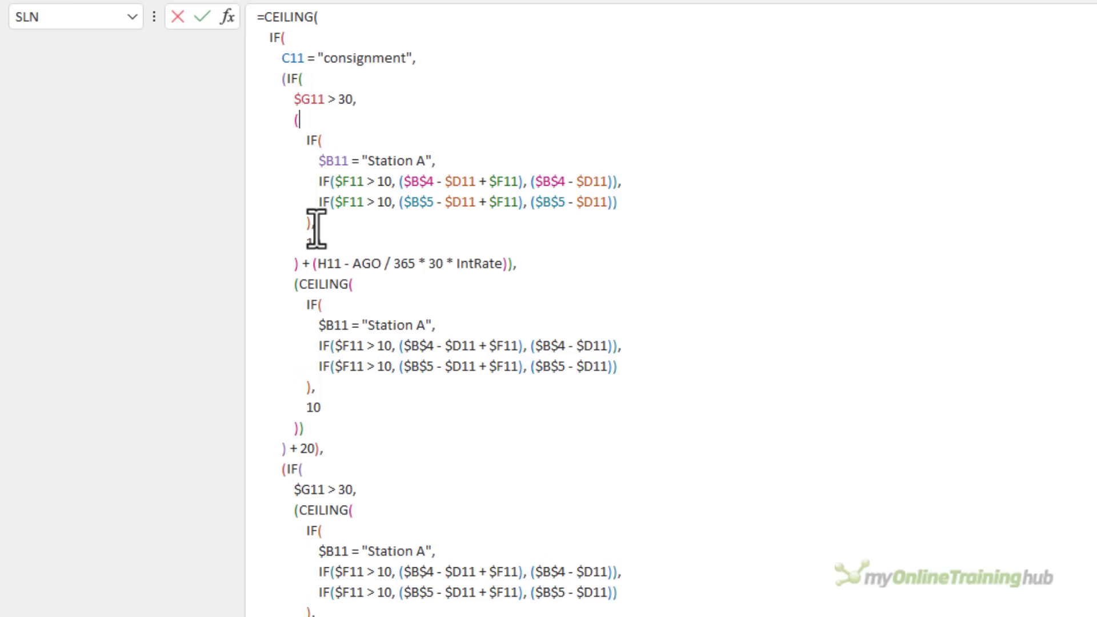
drag(312, 224, 305, 266)
key(Delete)
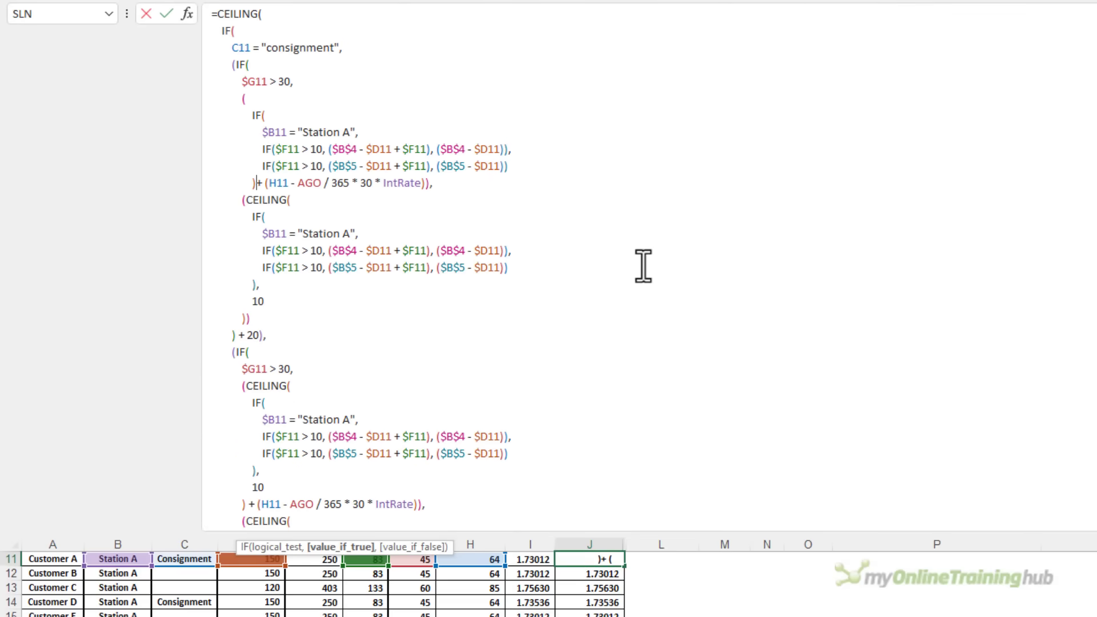
key(ctrl+Return)
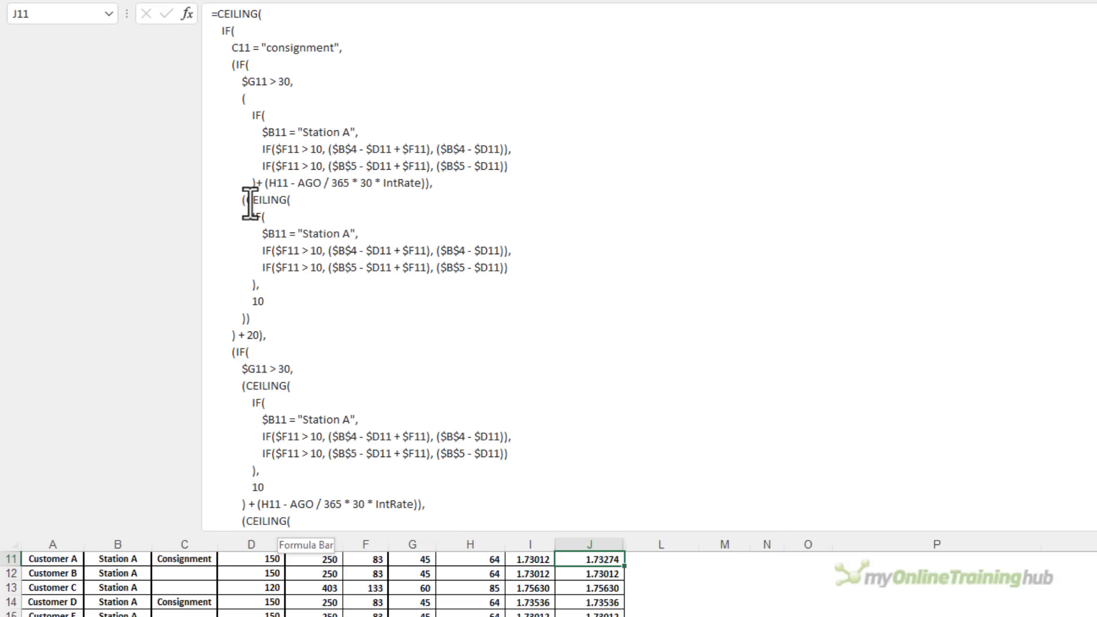
Remove the second inner CEILING and its rounding-argument lines, then commit J11.
double_click(249, 203)
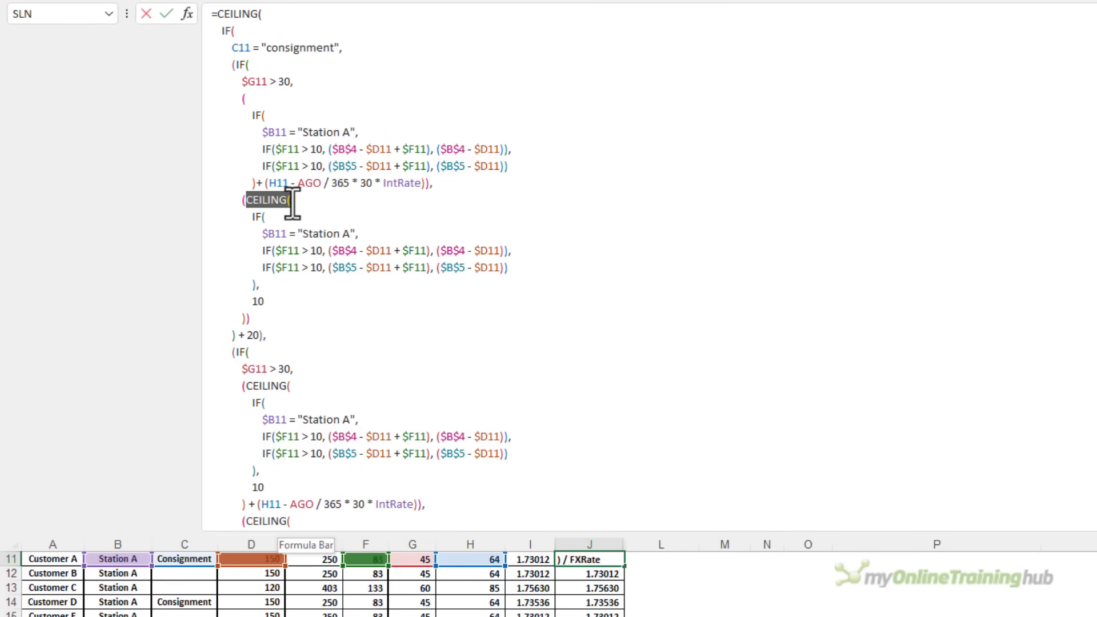
key(Delete)
drag(256, 296, 253, 306)
key(Delete)
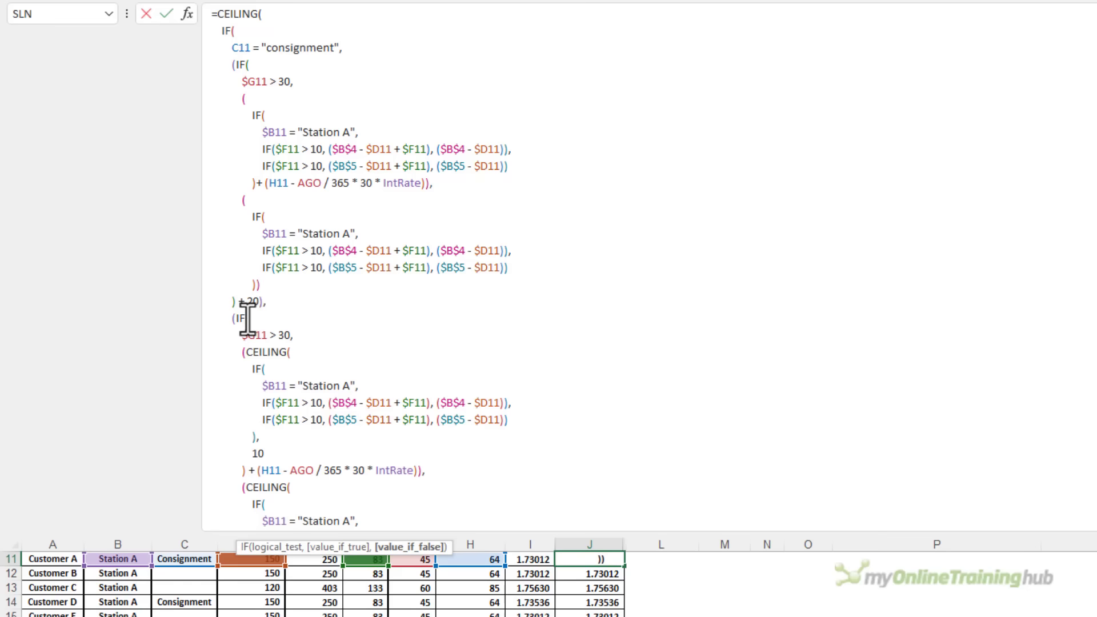
key(ctrl+Return)
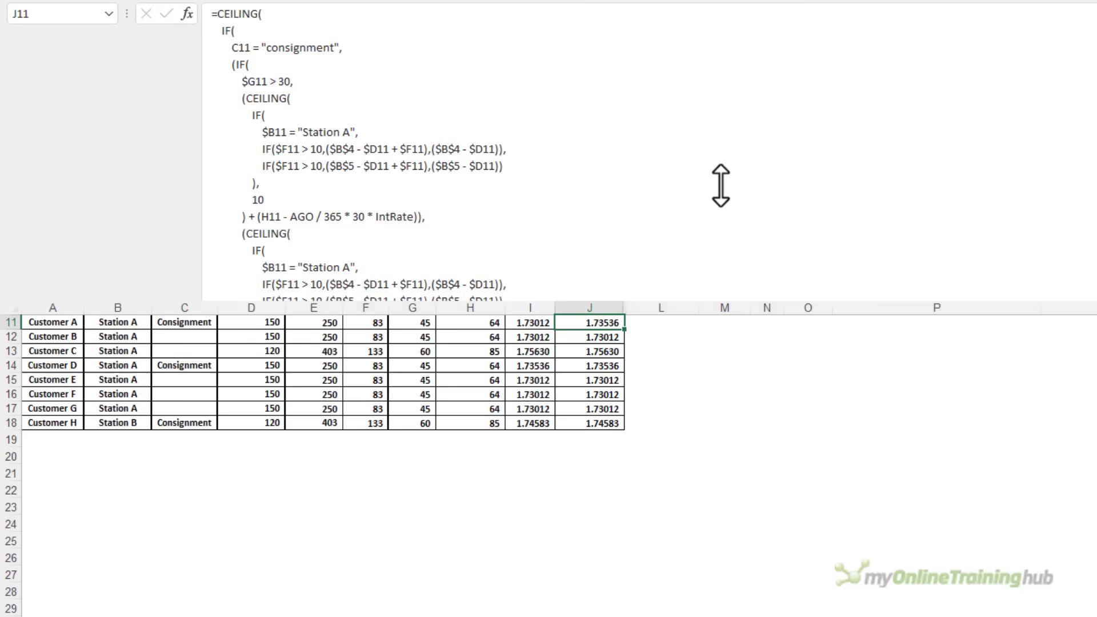
Enter =J11-I11 in L11 to show the 0.002617 difference for Customer A.
drag(720, 183, 722, 166)
key(Right)
text(=)
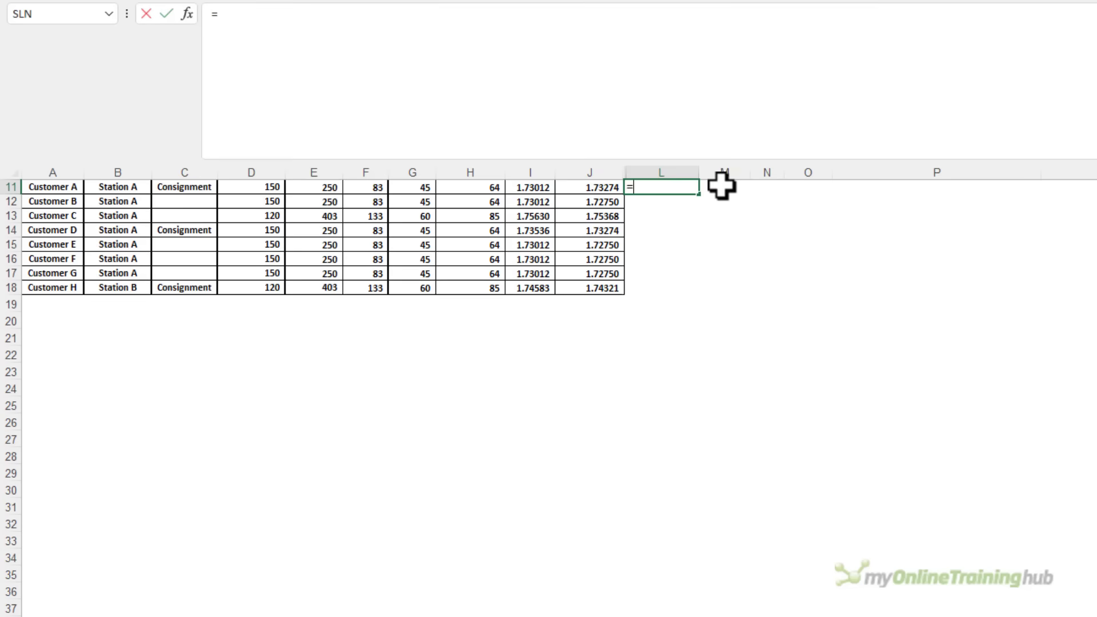
key(Left)
text(-)
key(Left)
key(Left)
key(Return)
key(Up)
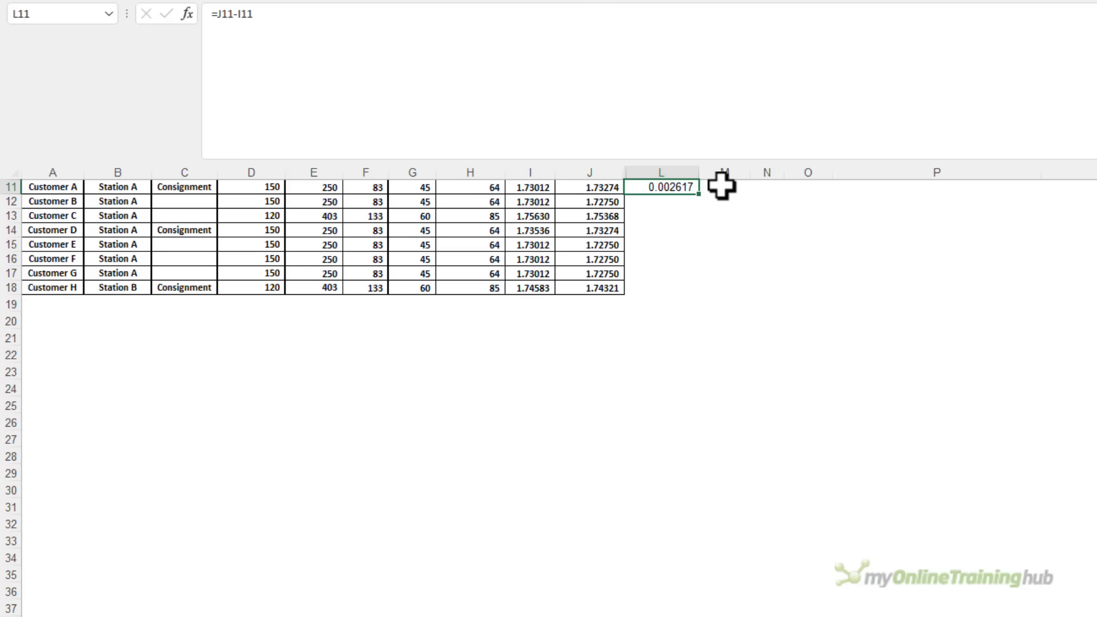
click(407, 245)
Convert A10:J18 into a table with headers and apply Table Style None.
scroll(404, 237, up, 2)
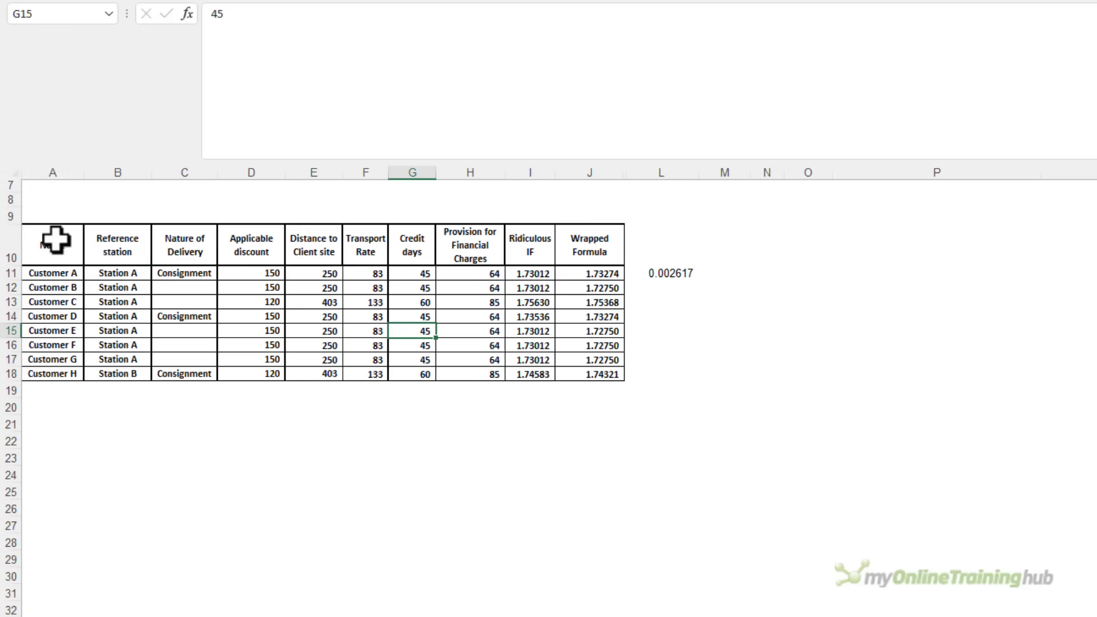
drag(56, 240, 597, 370)
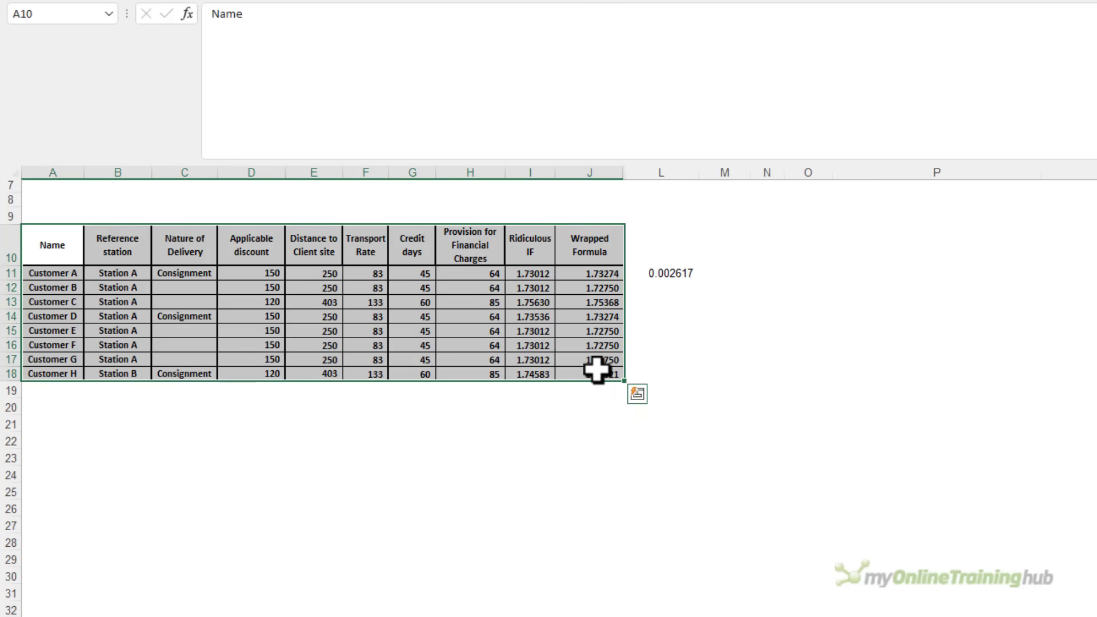
key(ctrl+t)
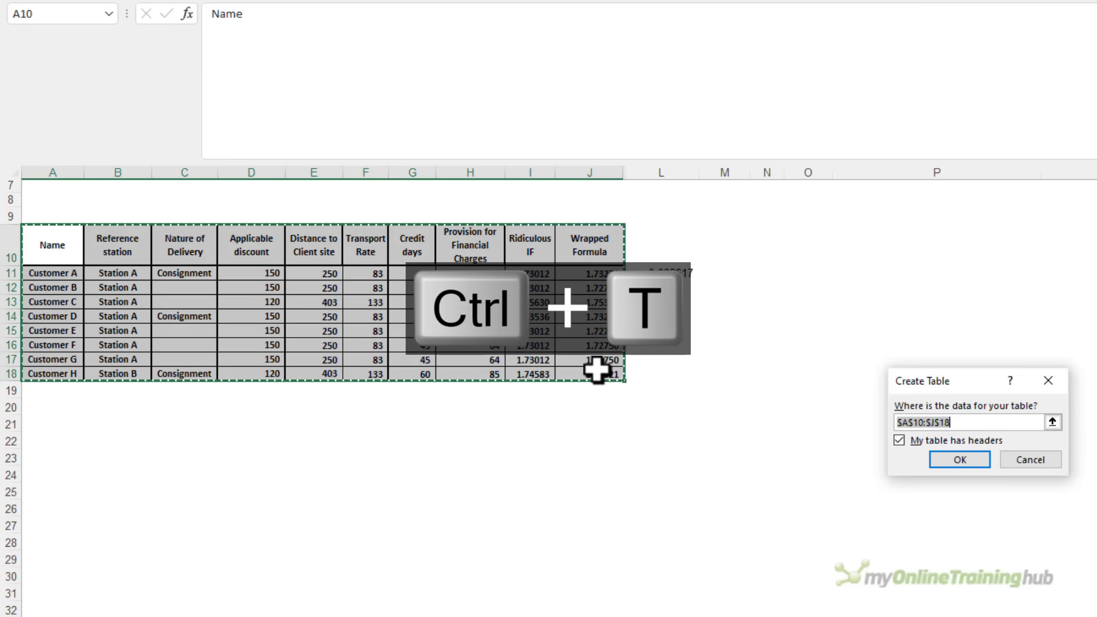
drag(948, 378, 398, 119)
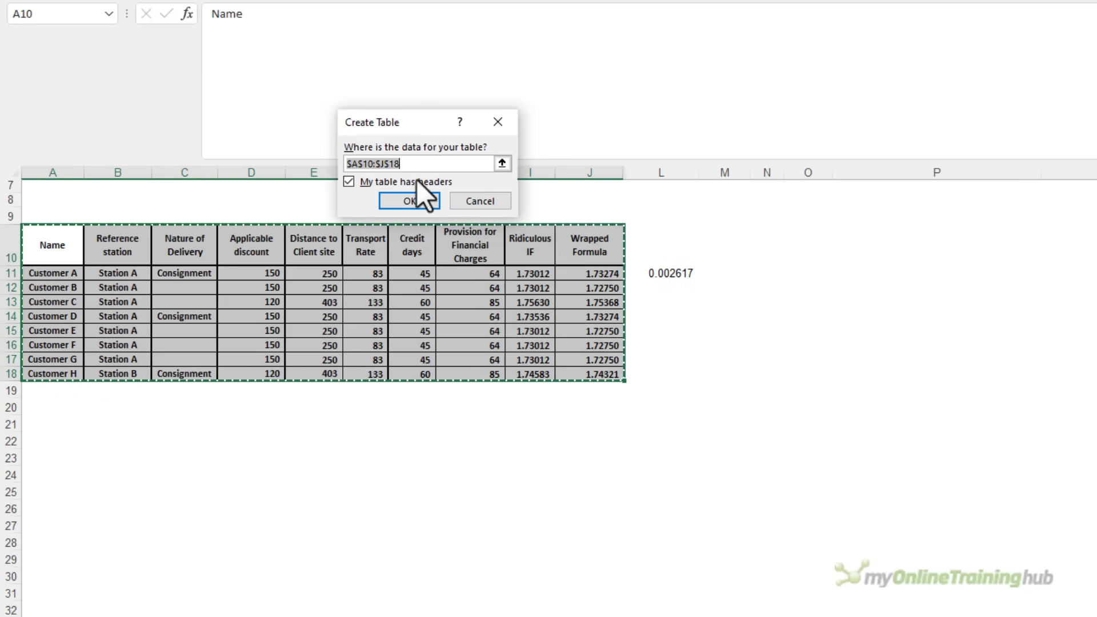
click(410, 201)
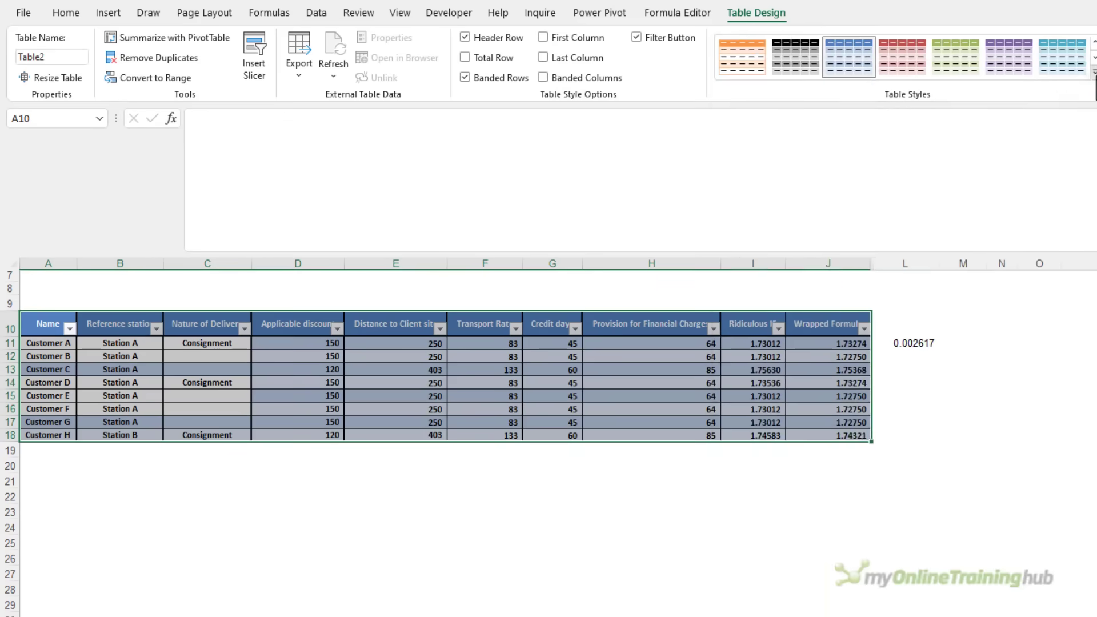
click(1093, 71)
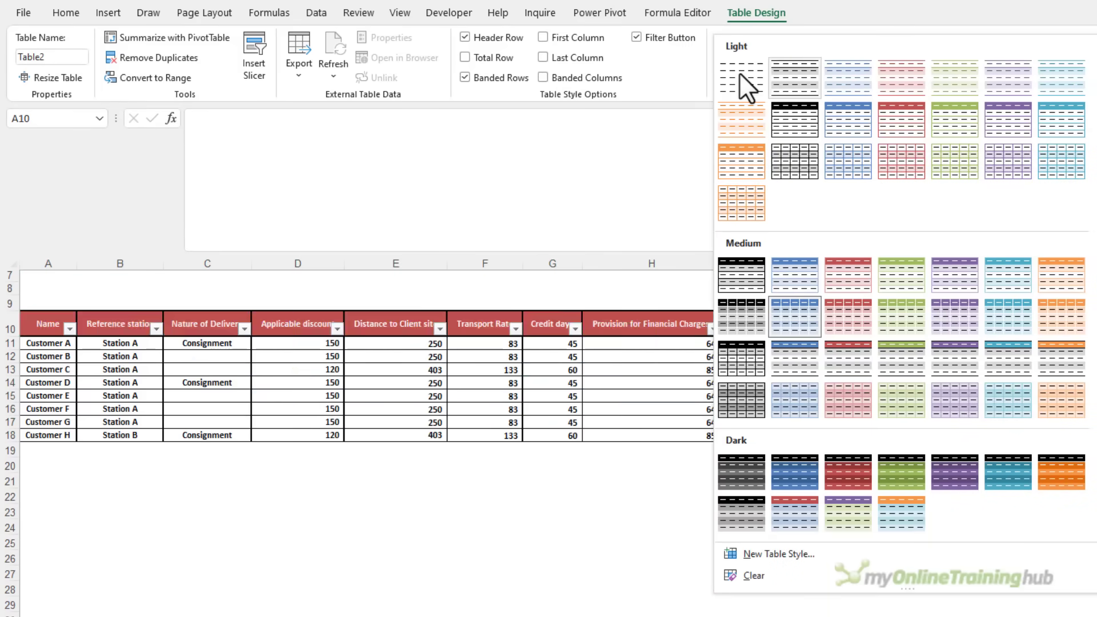
click(740, 77)
Narrow columns B to J together, then widen column H to fit its header.
drag(842, 258, 304, 241)
shift+click(147, 260)
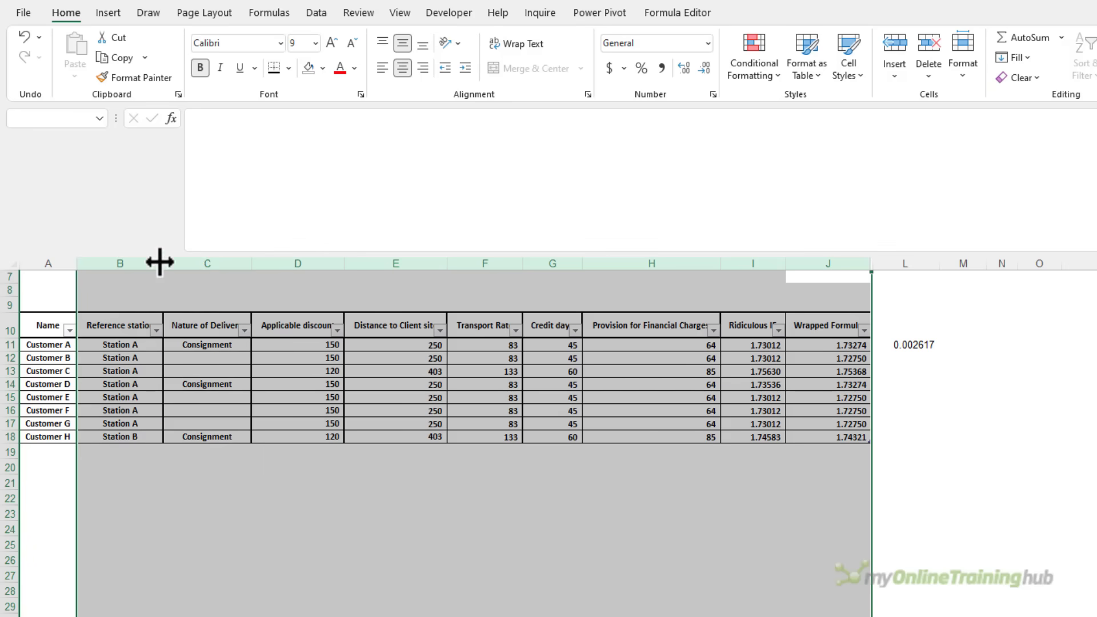
drag(160, 263, 135, 260)
click(454, 330)
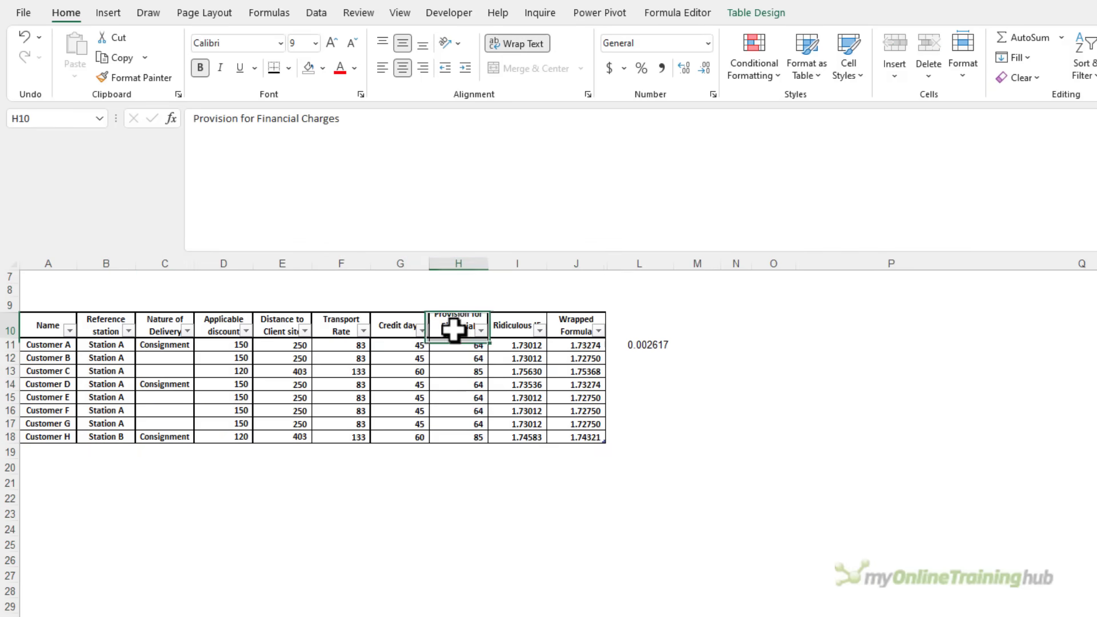
drag(488, 263, 500, 262)
Turn off the filter buttons on the table's header row.
click(541, 324)
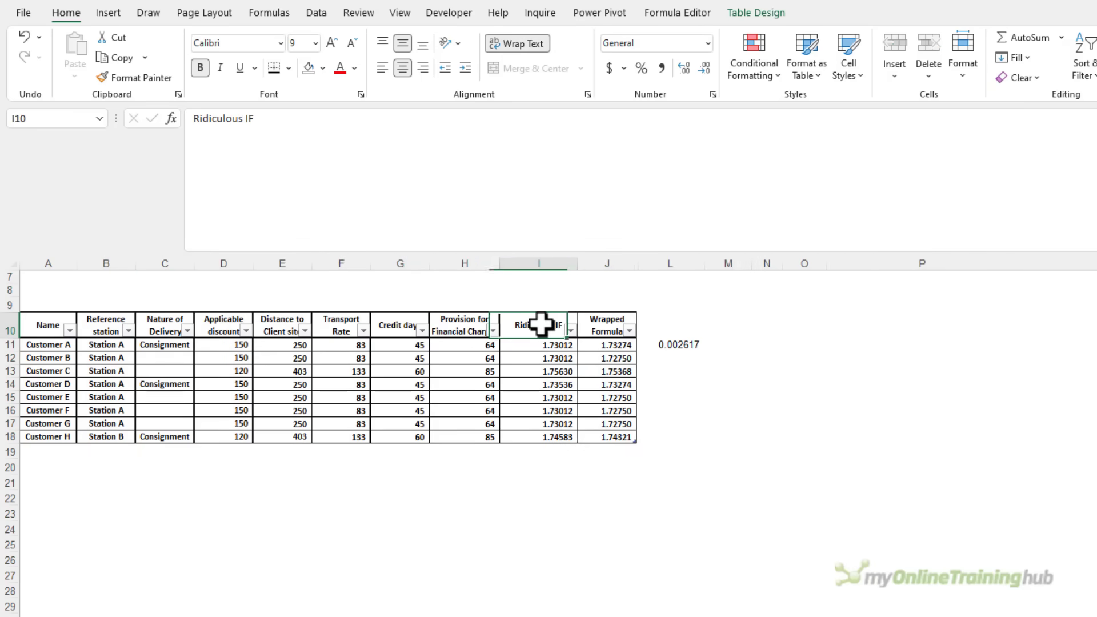
click(745, 10)
click(646, 43)
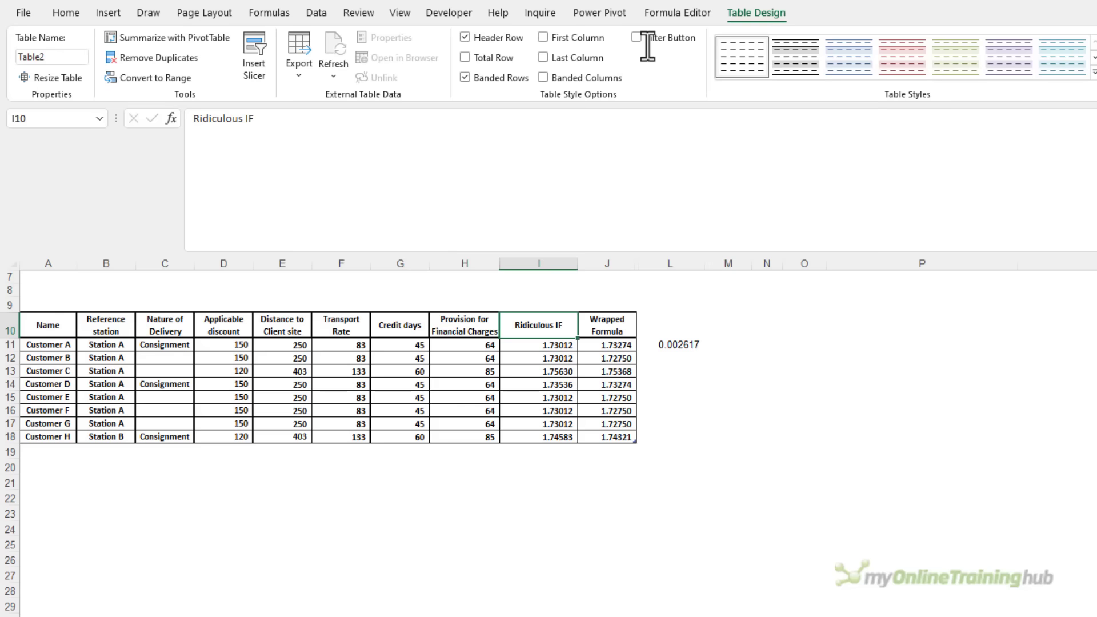
click(672, 434)
In J11's formula, replace $G11 with the Credit days column reference.
key(Left)
key(Up)
key(Up)
key(Up)
key(Up)
key(Up)
key(Up)
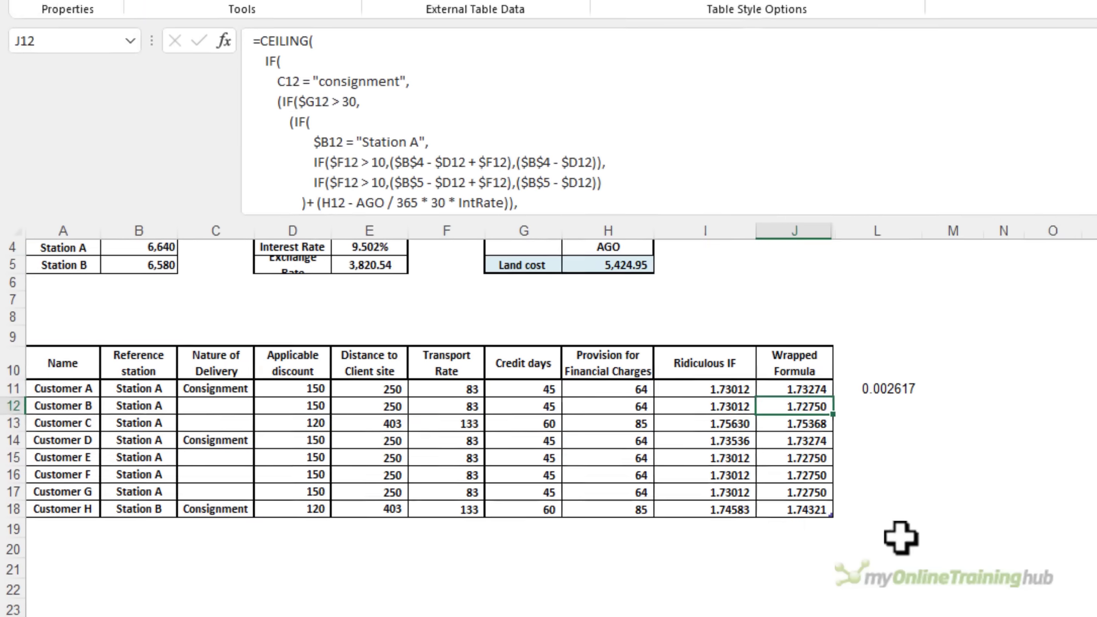
key(Up)
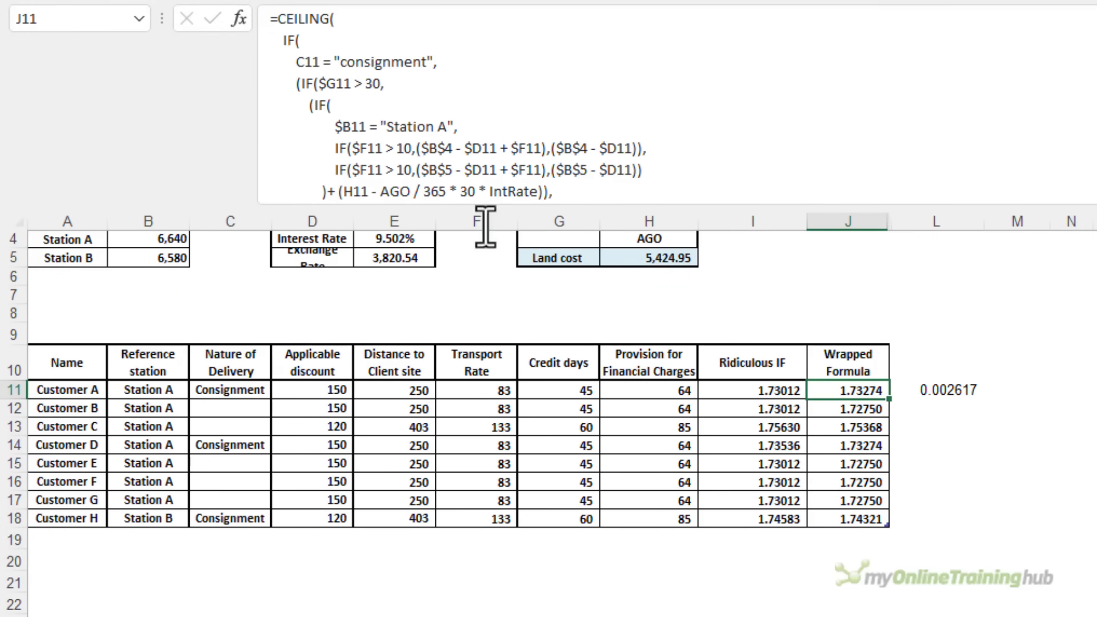
double_click(335, 84)
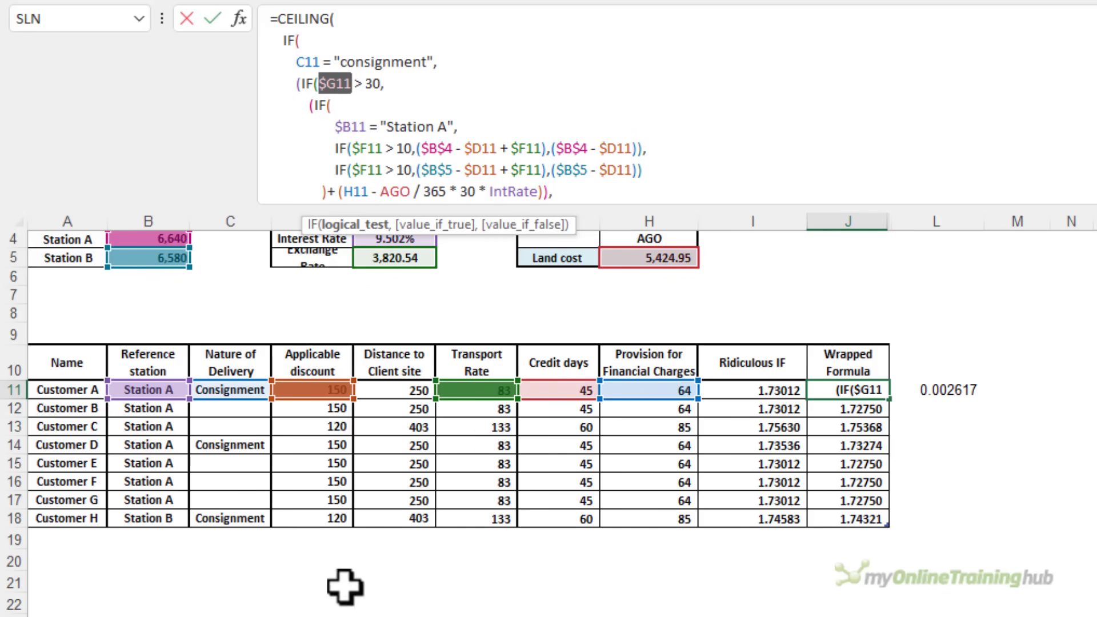
drag(300, 226, 588, 57)
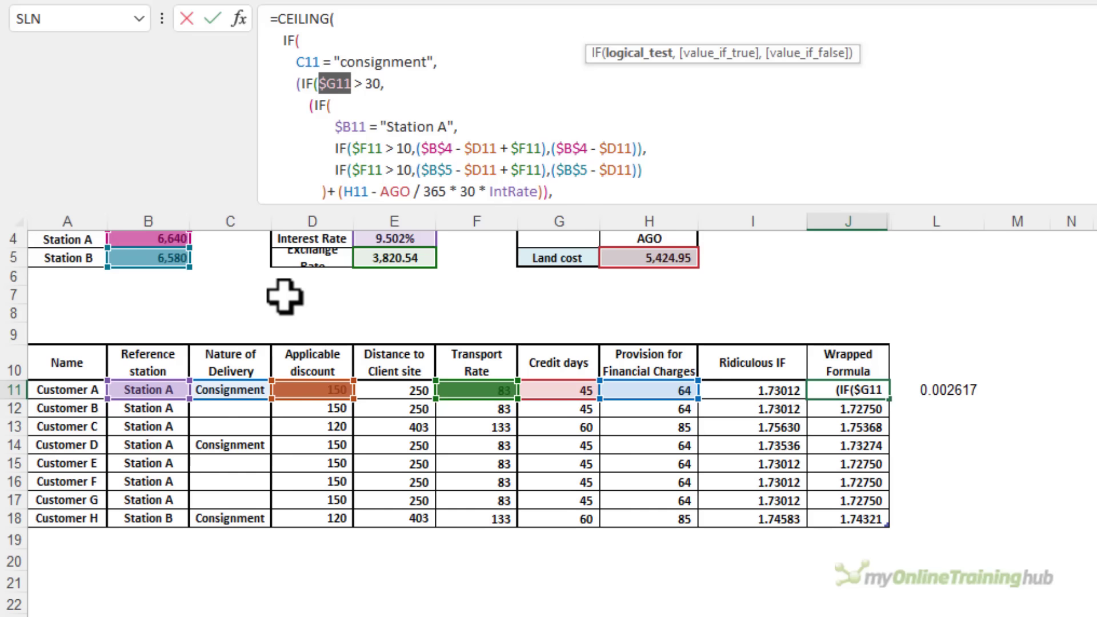
click(552, 391)
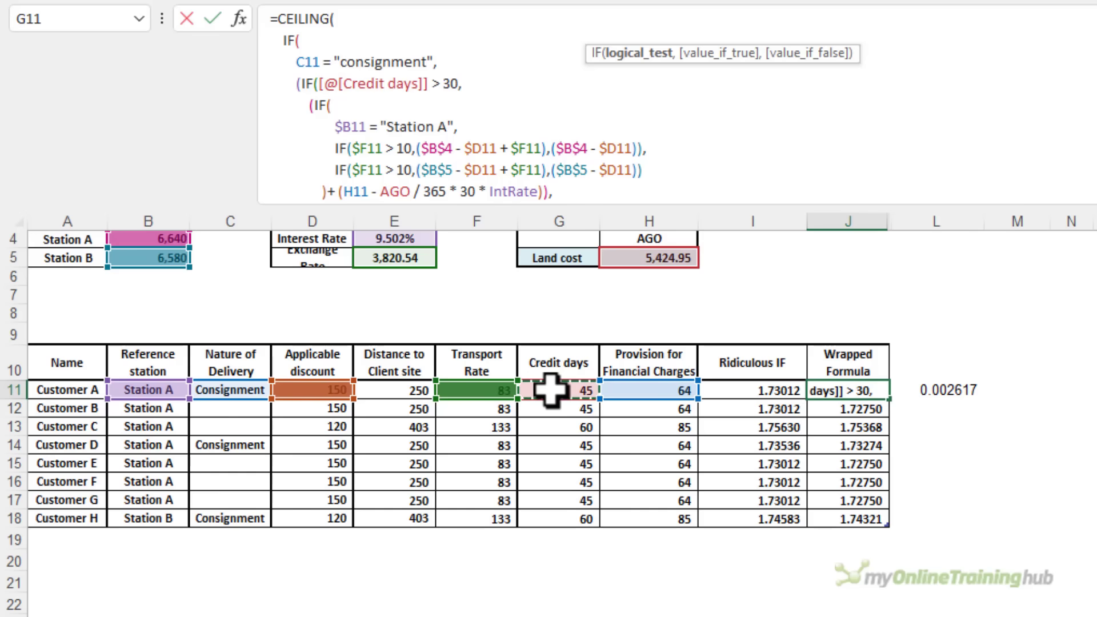
Replace C11, $B11 and $F11 with Nature of Delivery, Reference station and Transport Rate columns.
double_click(309, 62)
click(224, 389)
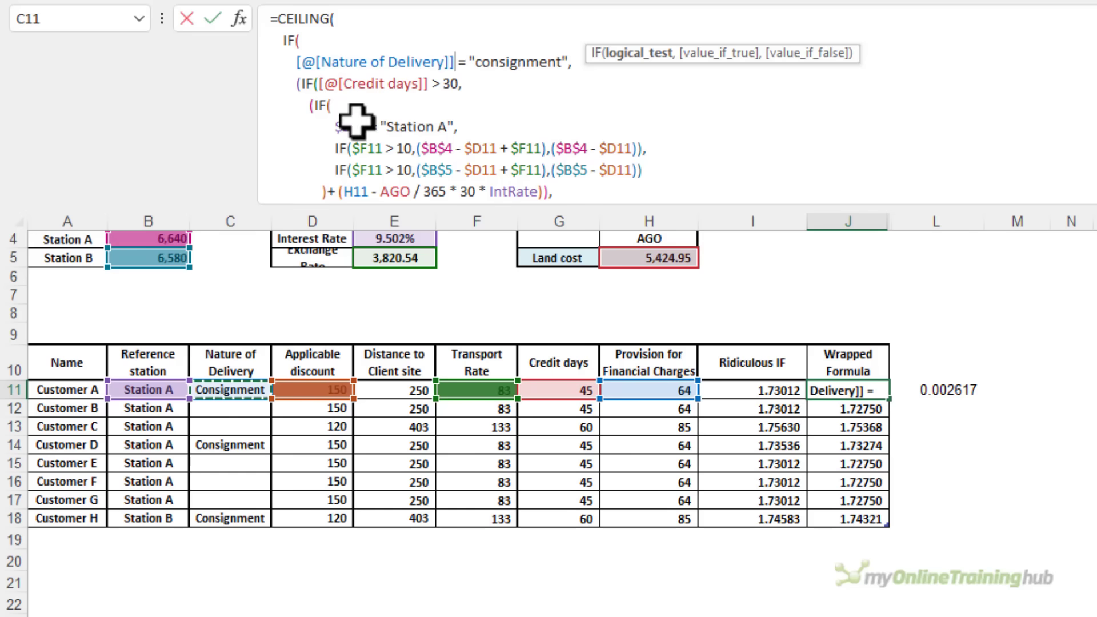
double_click(356, 127)
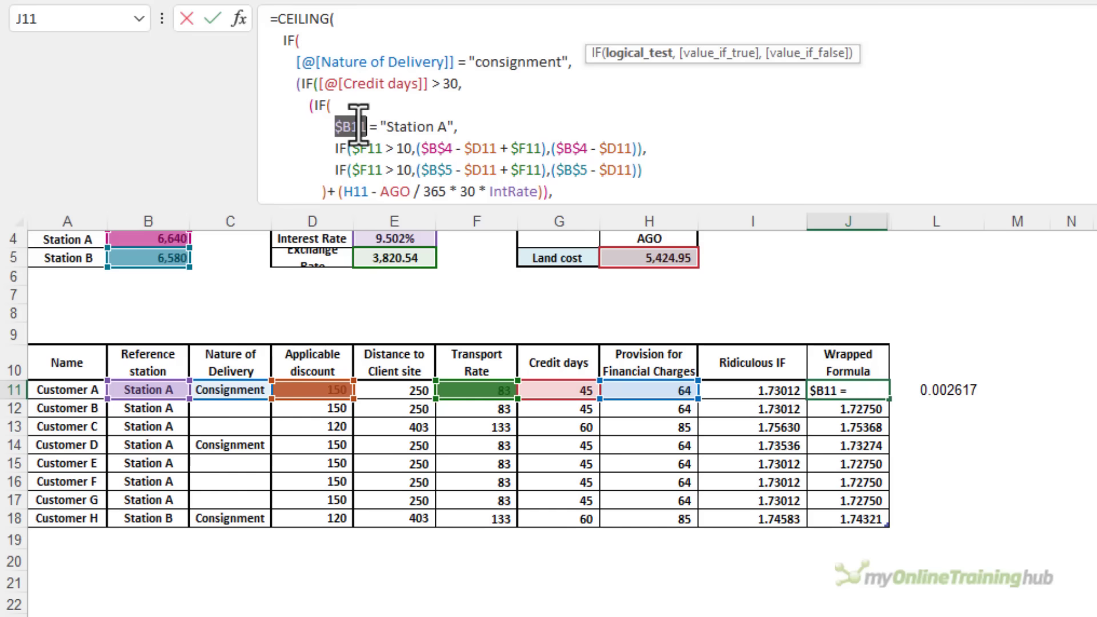
click(152, 390)
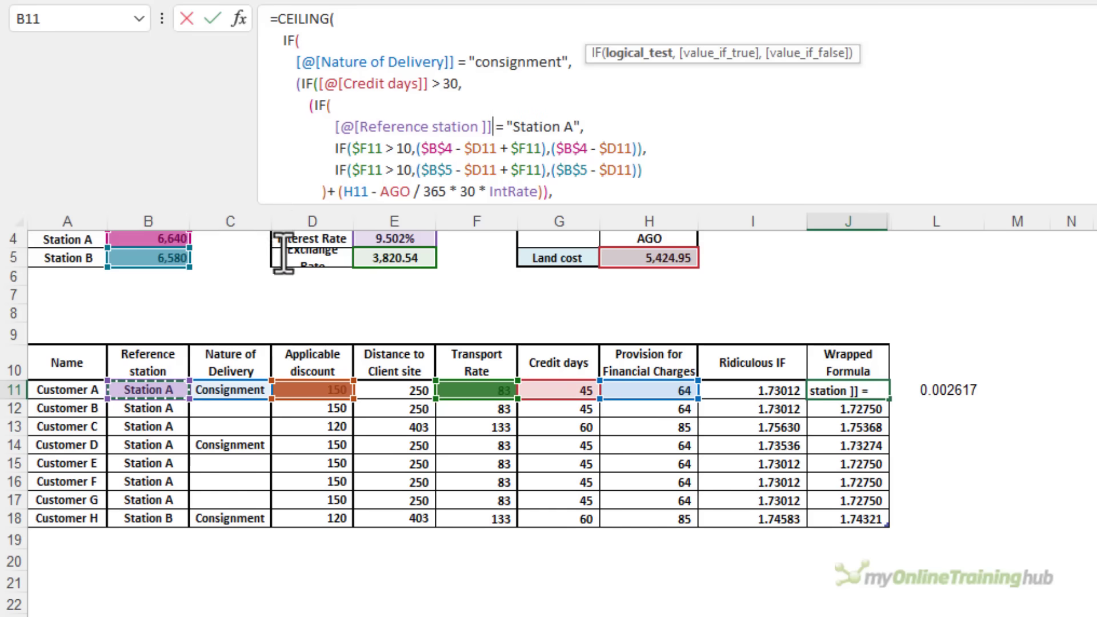
double_click(359, 148)
click(459, 393)
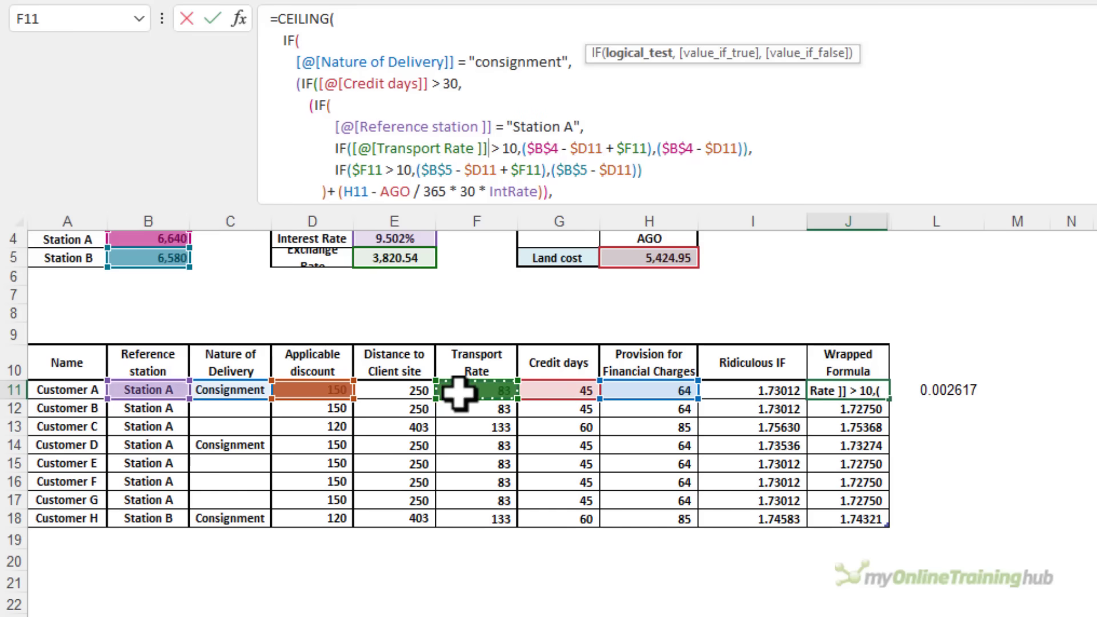
Replace the Station A line's $D11, $F11 and $D11 with Applicable discount and Transport Rate columns.
double_click(575, 148)
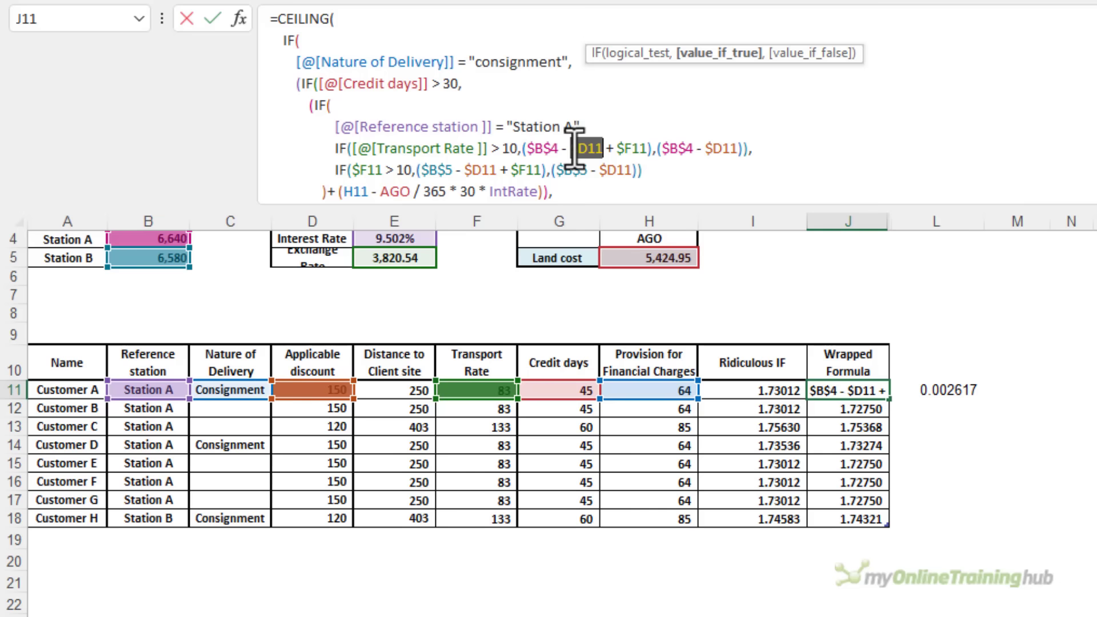
click(320, 388)
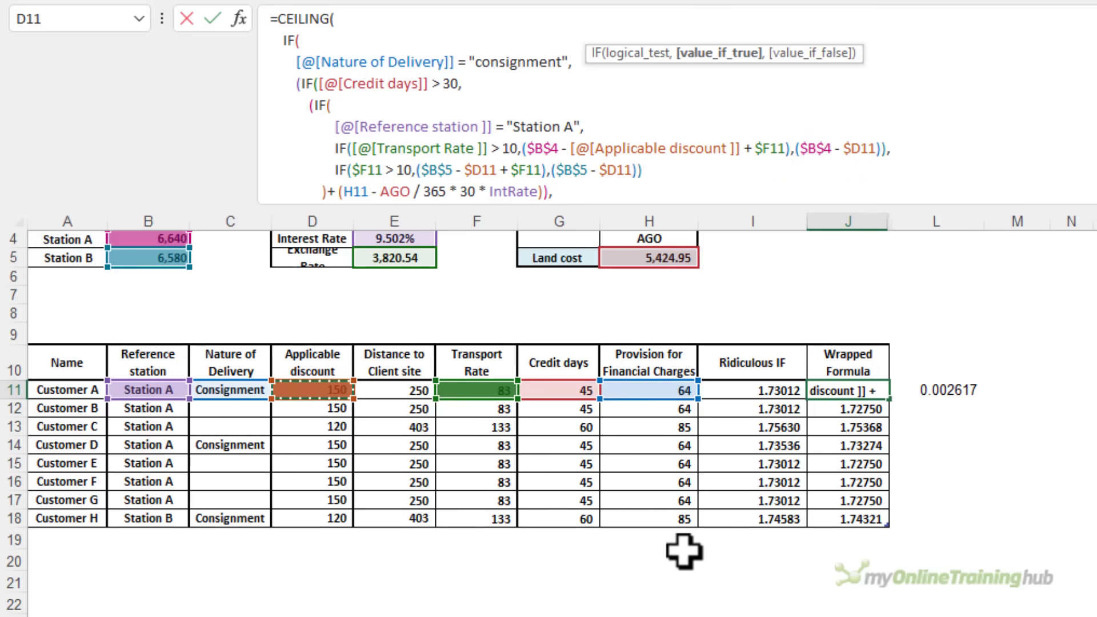
double_click(770, 148)
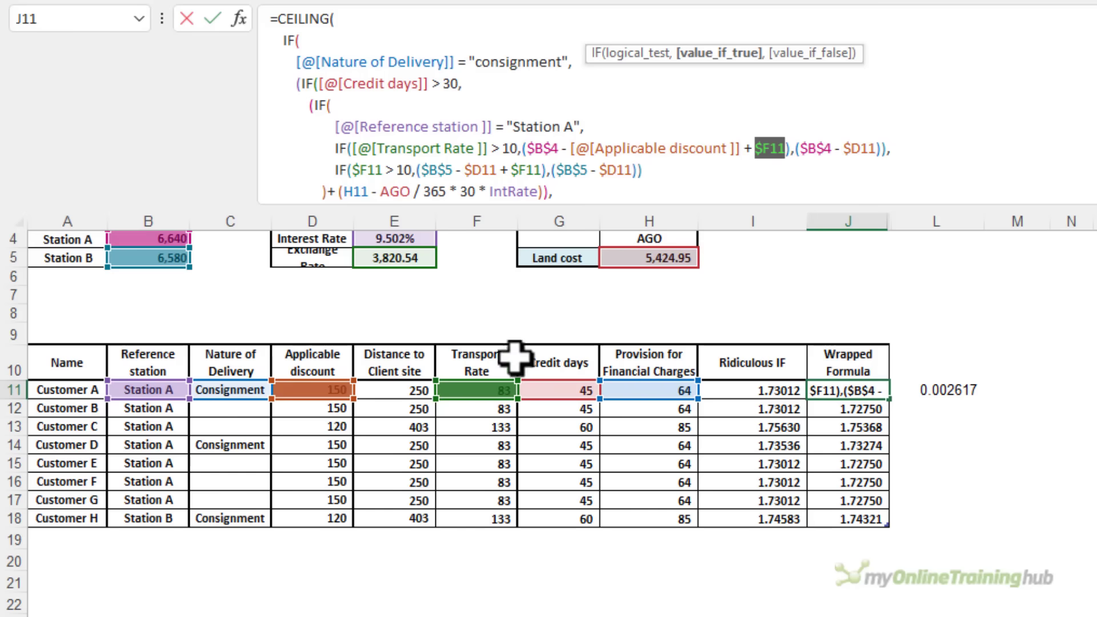
click(483, 391)
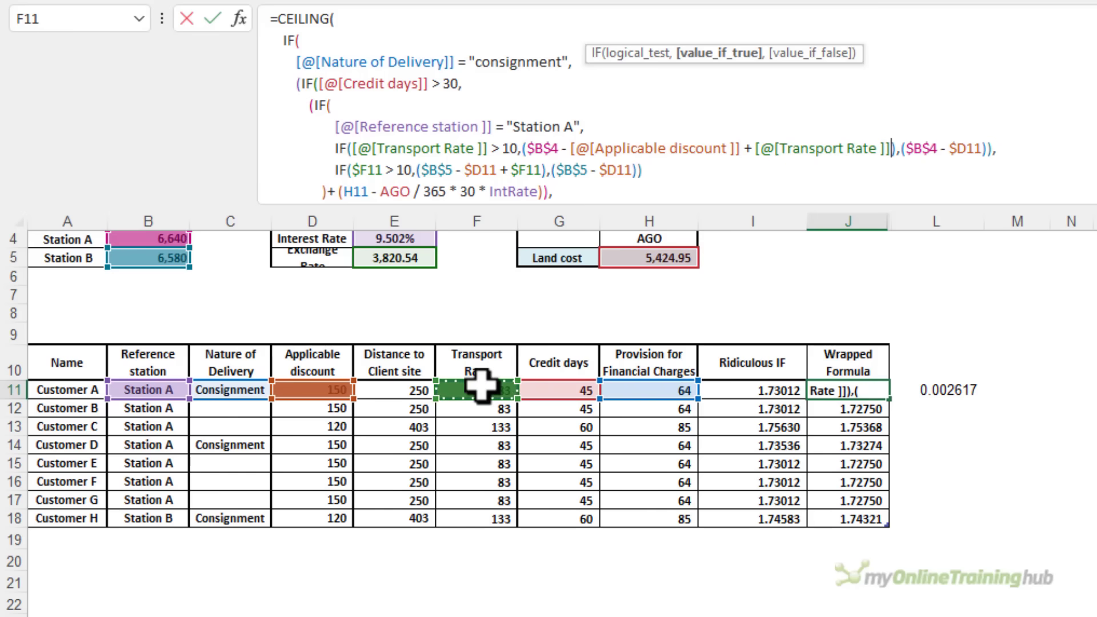
click(328, 388)
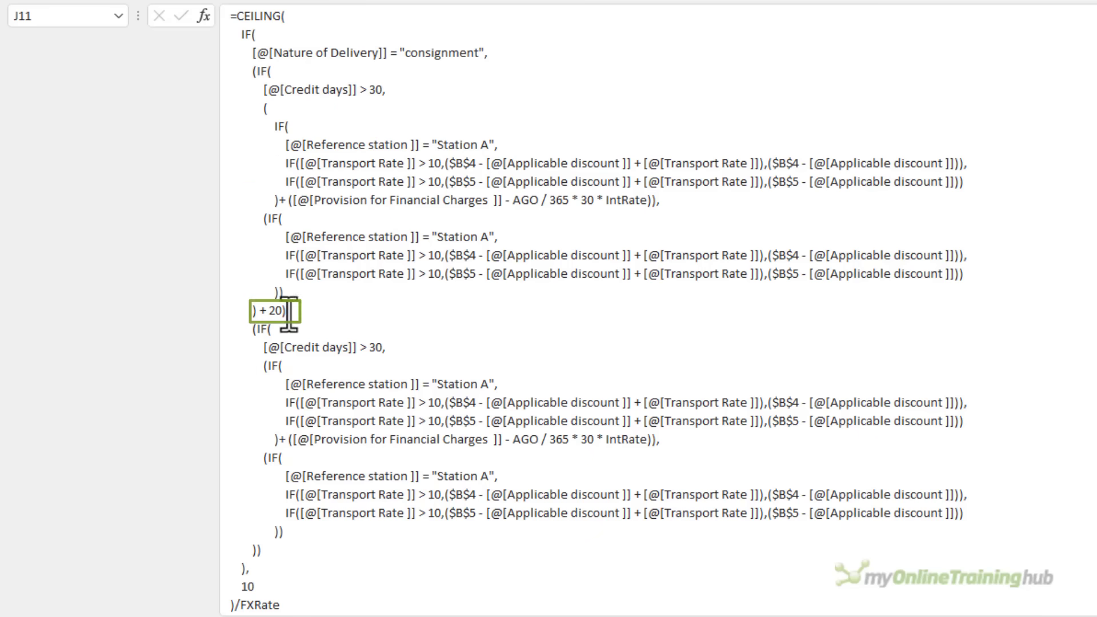
Highlight the +20, Consignment test, Transport Rate >10 check and Credit days financing term in the formula.
drag(290, 311, 259, 313)
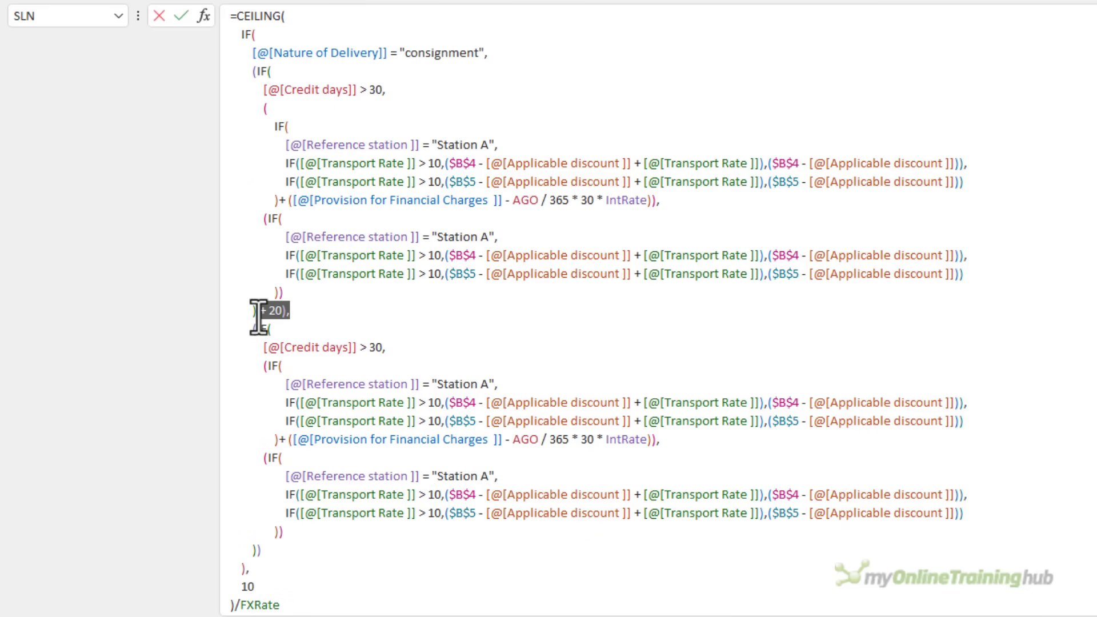
double_click(307, 52)
double_click(437, 54)
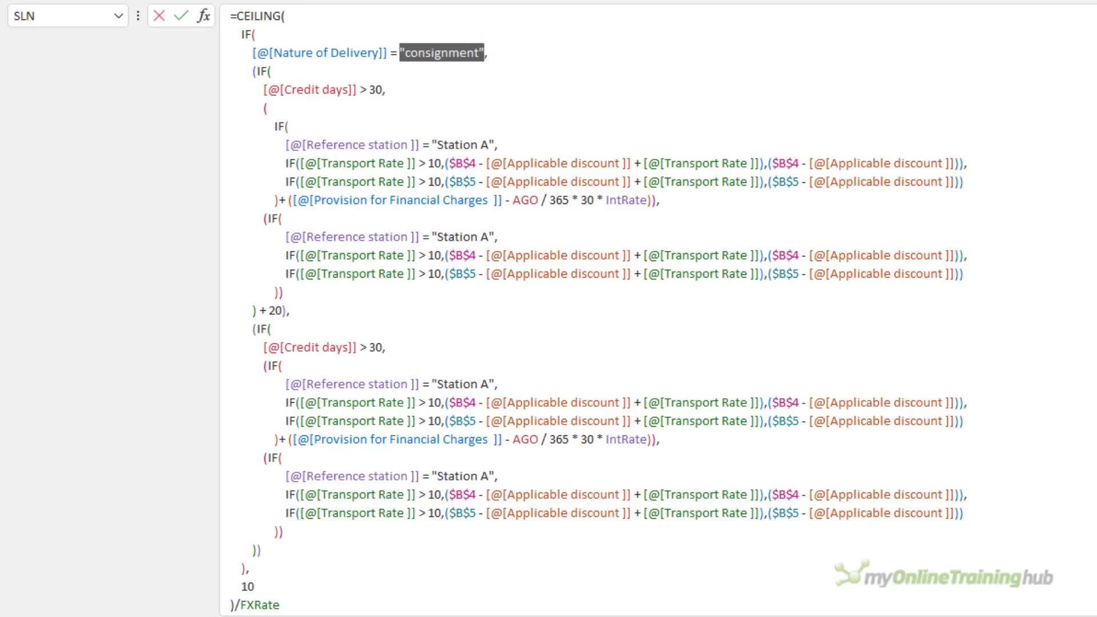
double_click(320, 165)
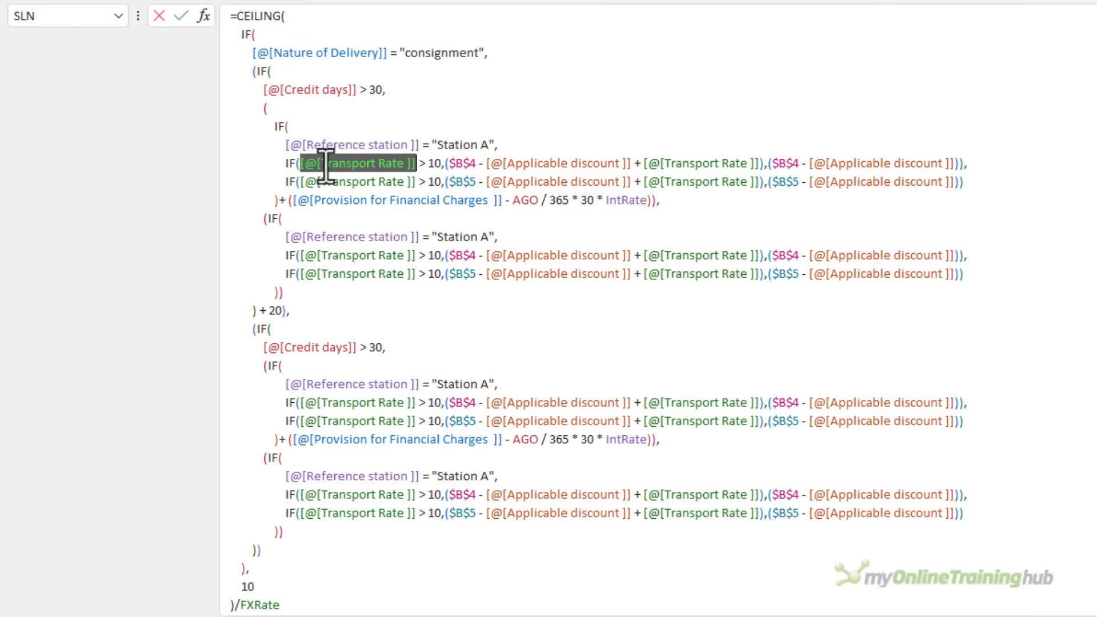
click(435, 165)
double_click(435, 164)
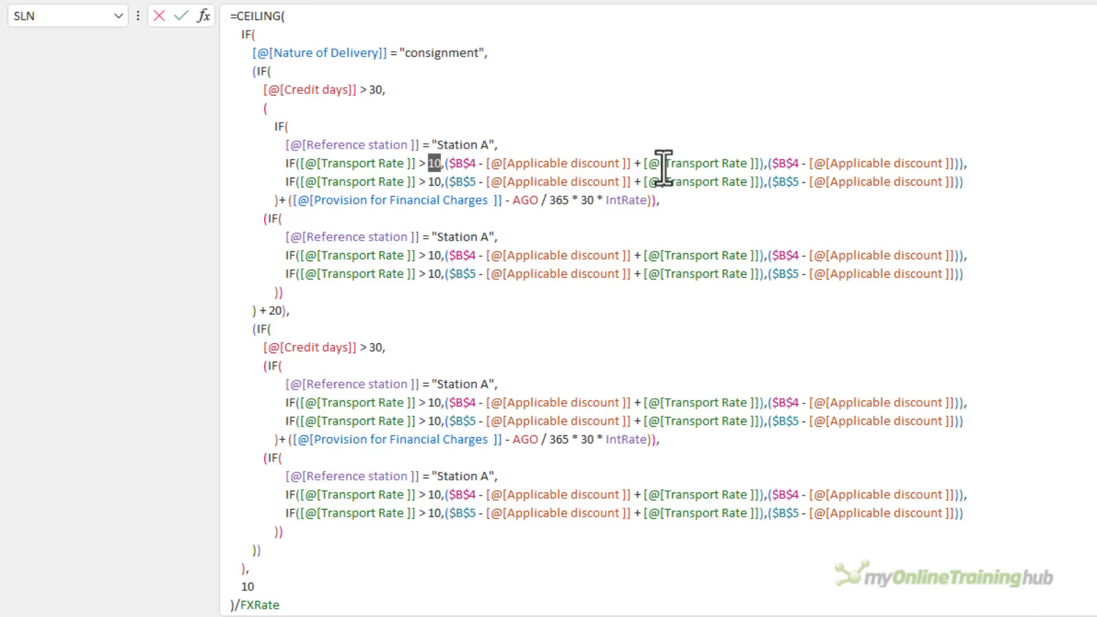
double_click(705, 164)
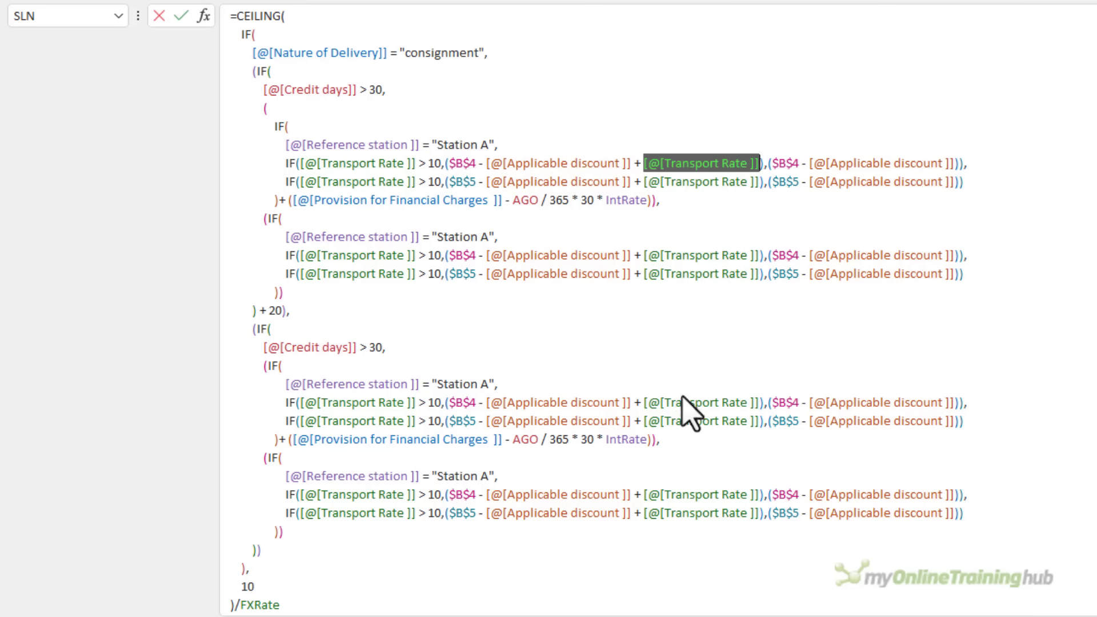
double_click(310, 91)
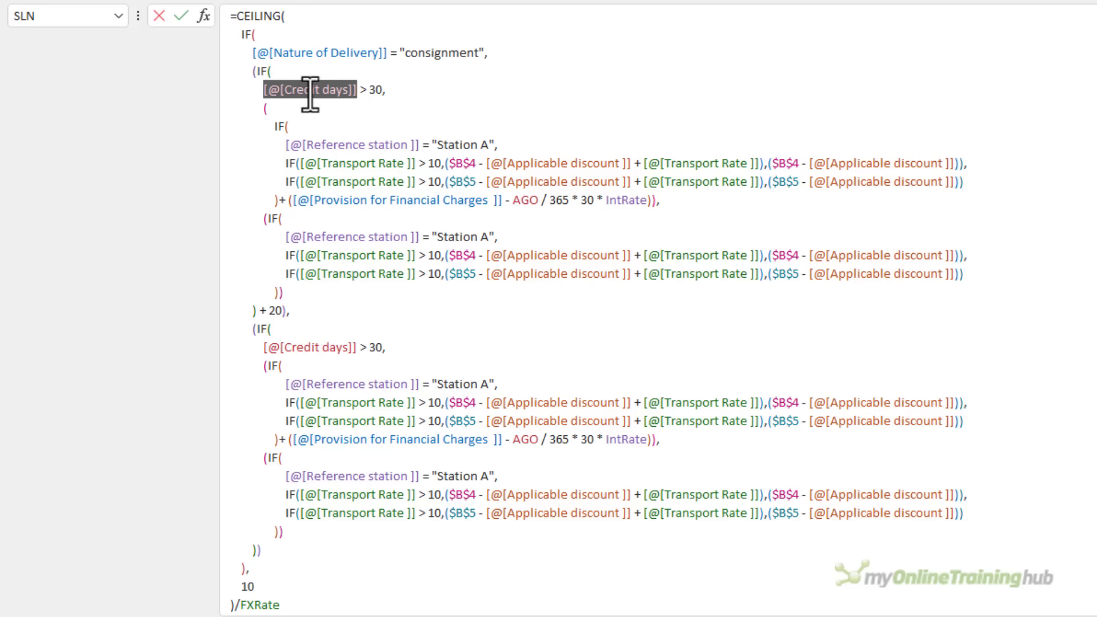
drag(285, 202, 660, 204)
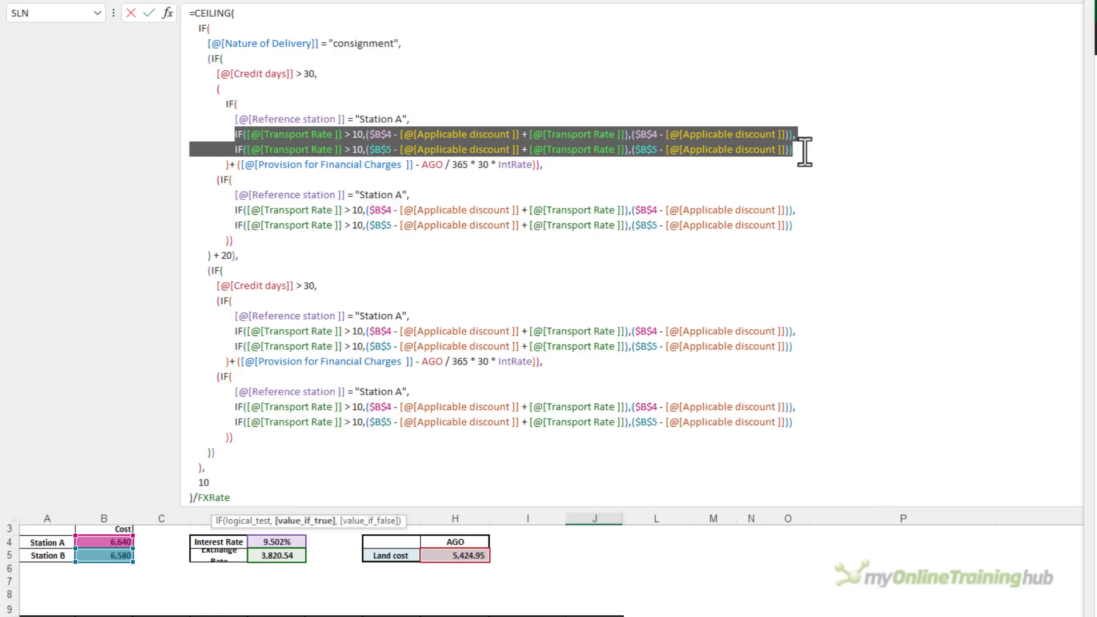
Highlight the repeated Transport Rate IF lines in the first, third and last blocks.
drag(232, 210, 798, 224)
drag(229, 331, 794, 347)
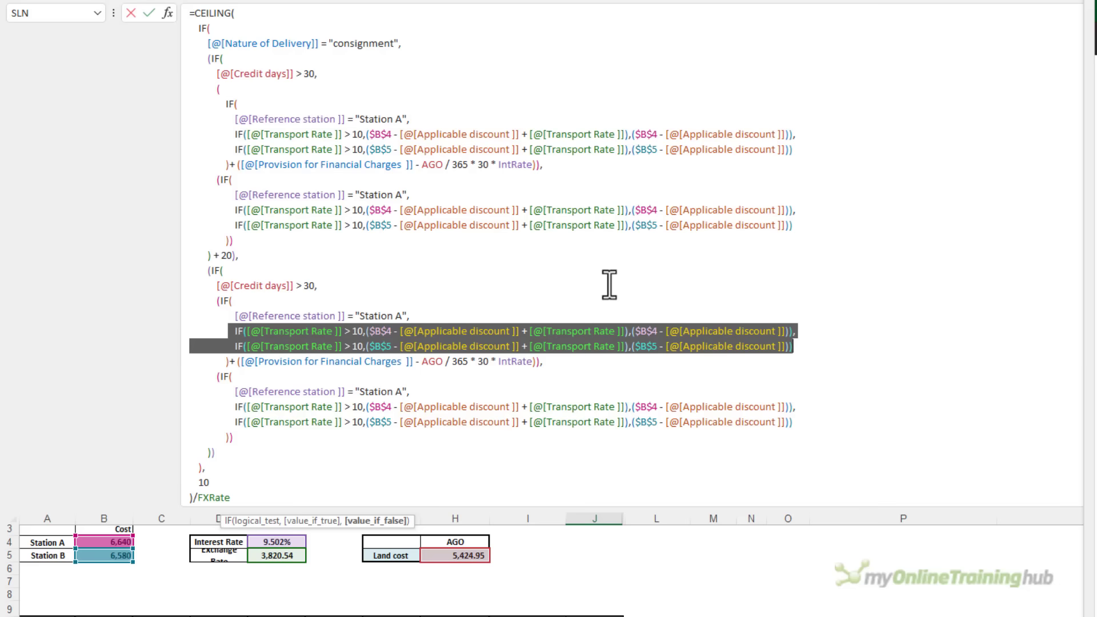
drag(229, 406, 799, 423)
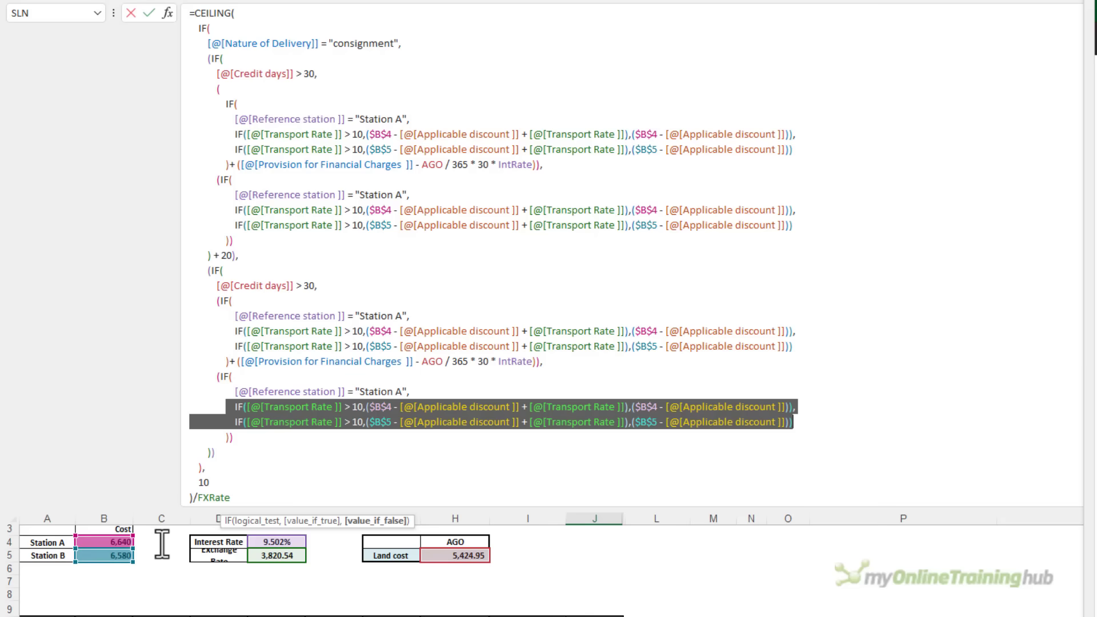
Review the discount, Transport Rate, $B$4/$B$5 and CEILING terms, then leave J11 unchanged.
double_click(444, 135)
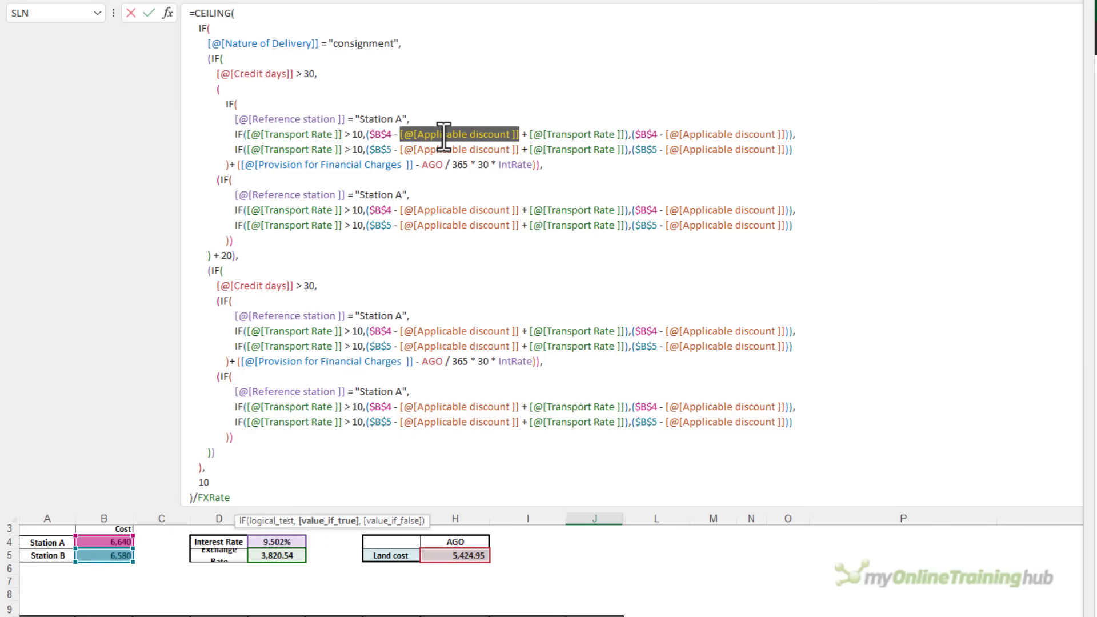
double_click(564, 134)
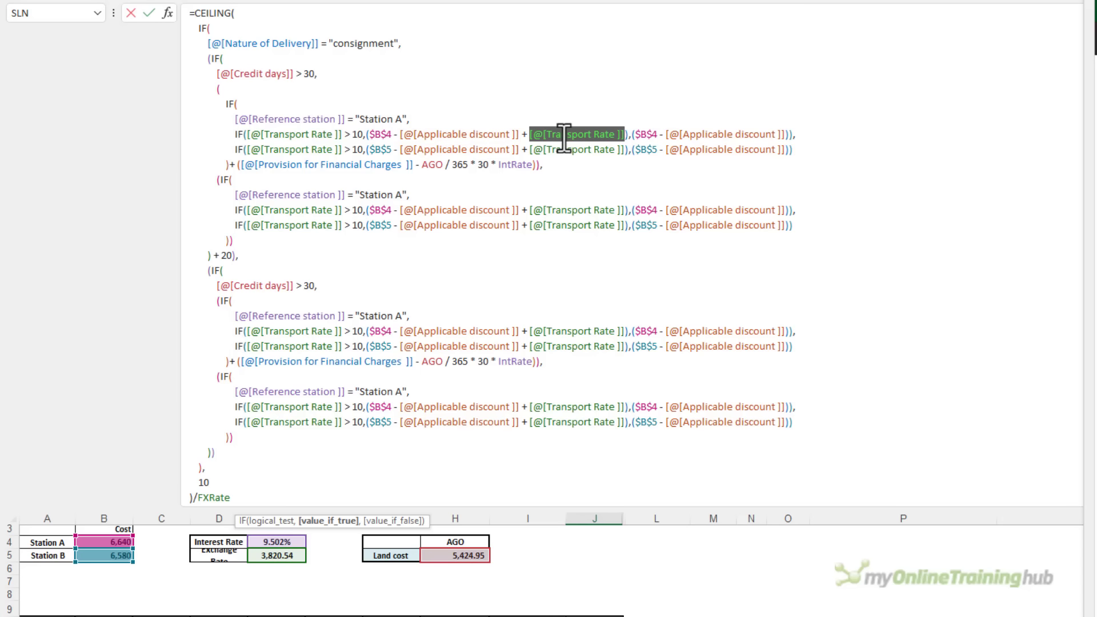
double_click(320, 134)
double_click(358, 135)
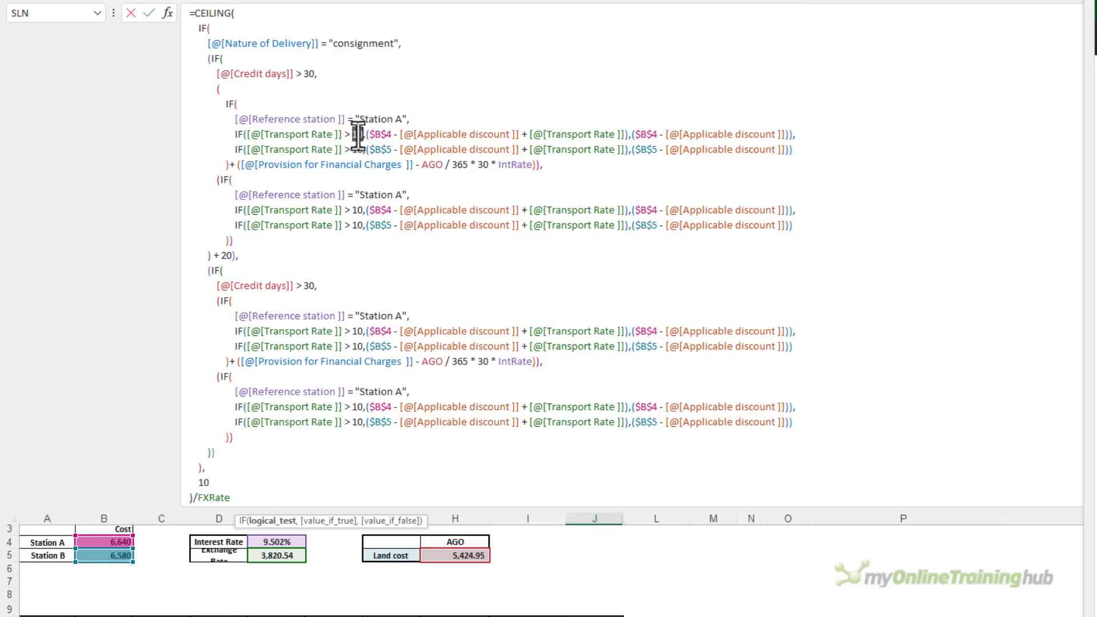
double_click(646, 135)
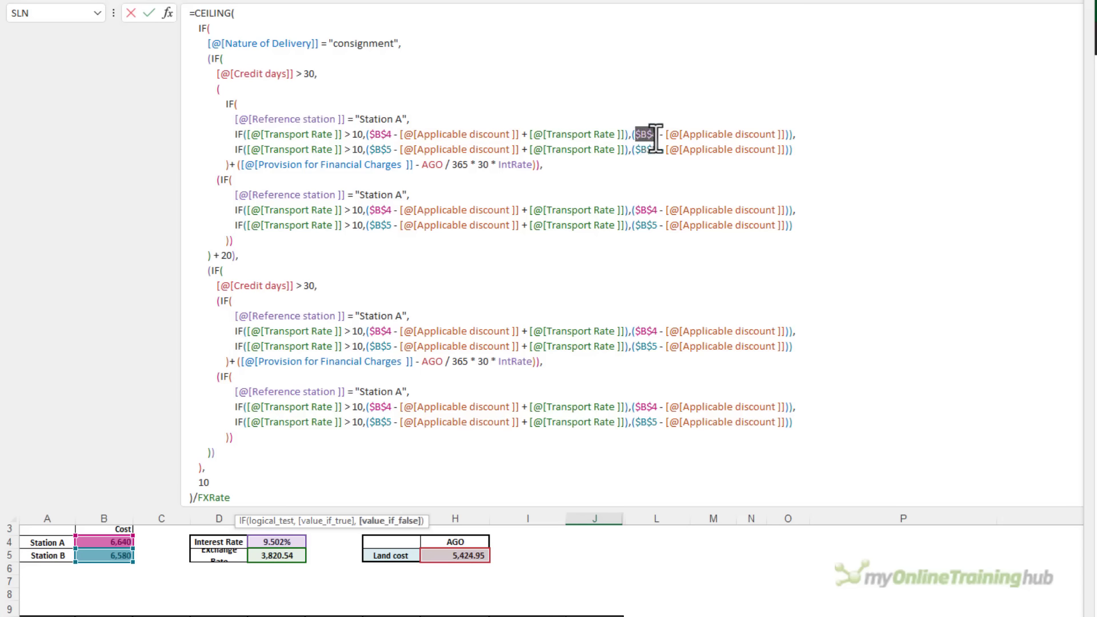
double_click(702, 135)
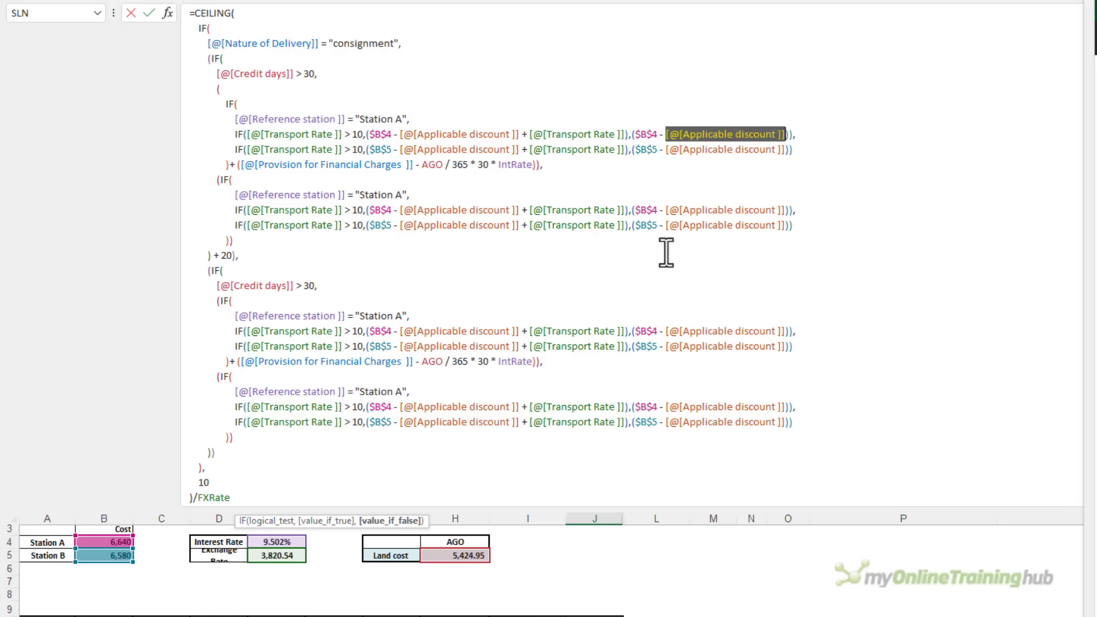
double_click(380, 149)
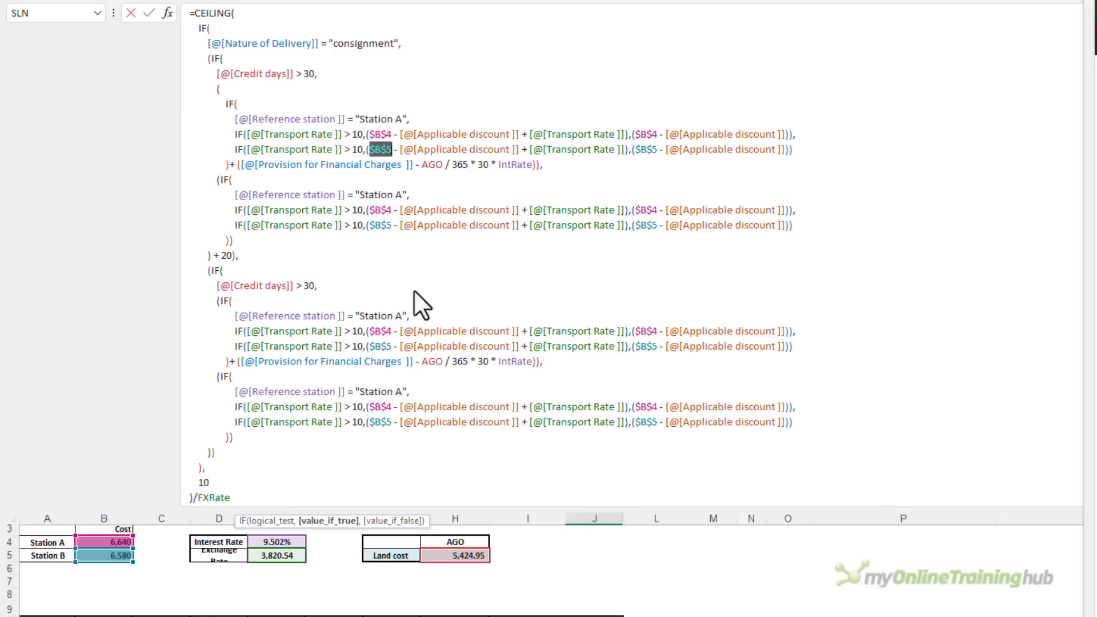
double_click(216, 13)
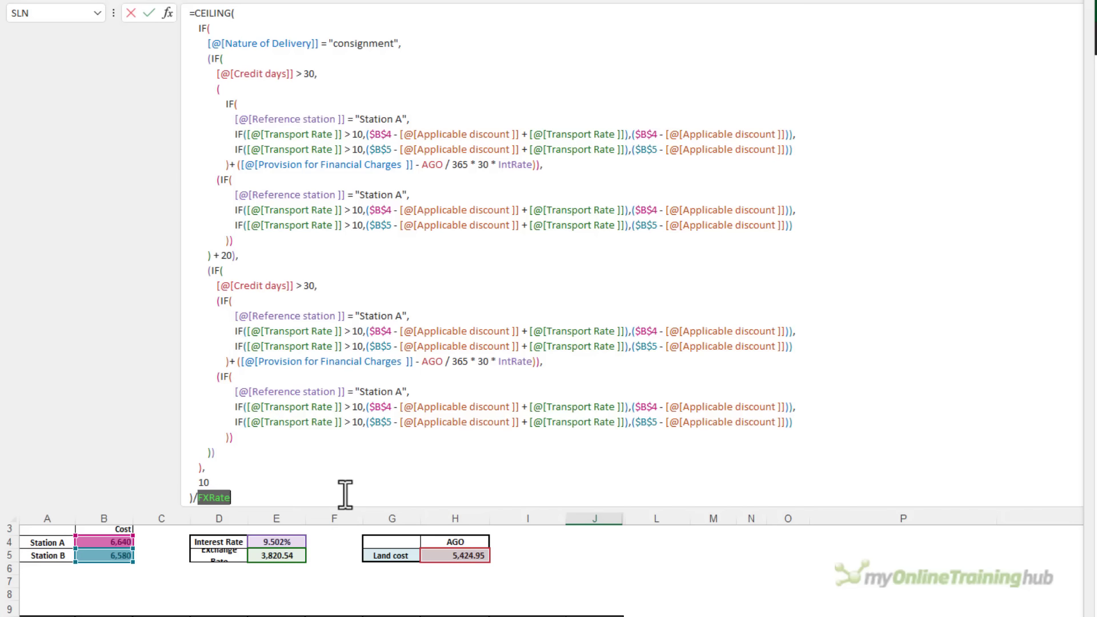
key(Escape)
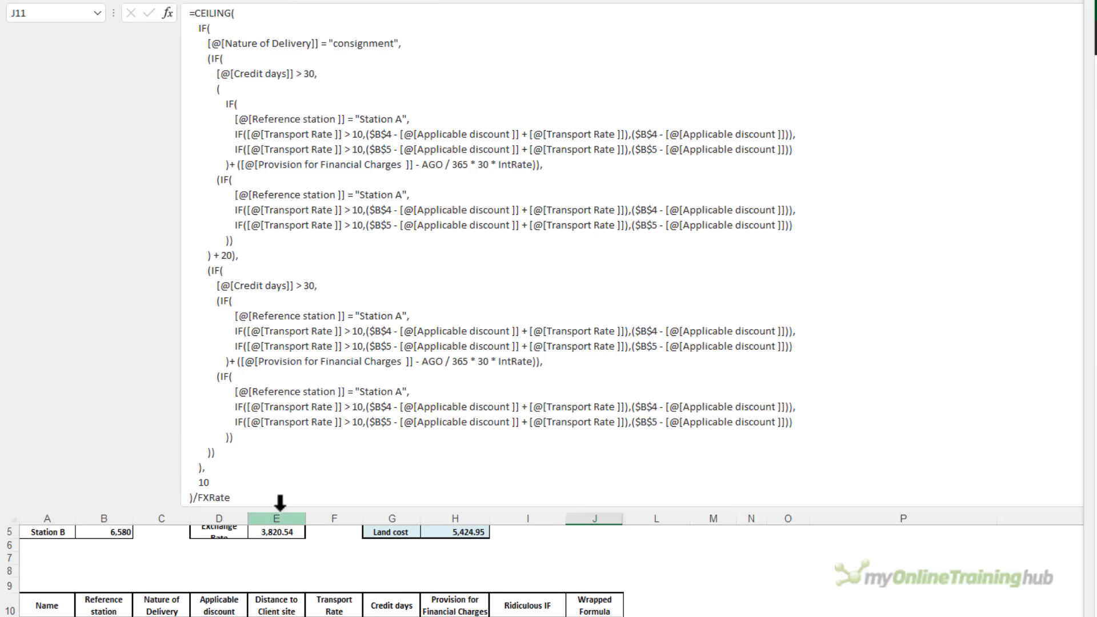
Enter an XLOOKUP in K11 of B11 against A4:A5/B4:B5, showing 6,640.00000, and widen column K.
drag(280, 503, 277, 54)
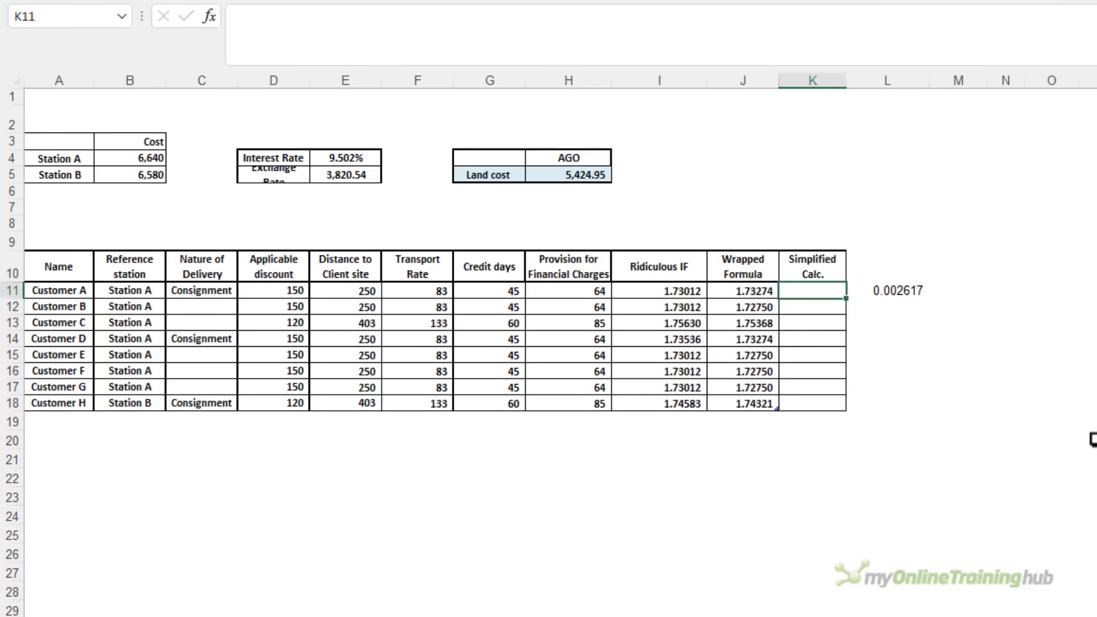
text(=xl)
key(Tab)
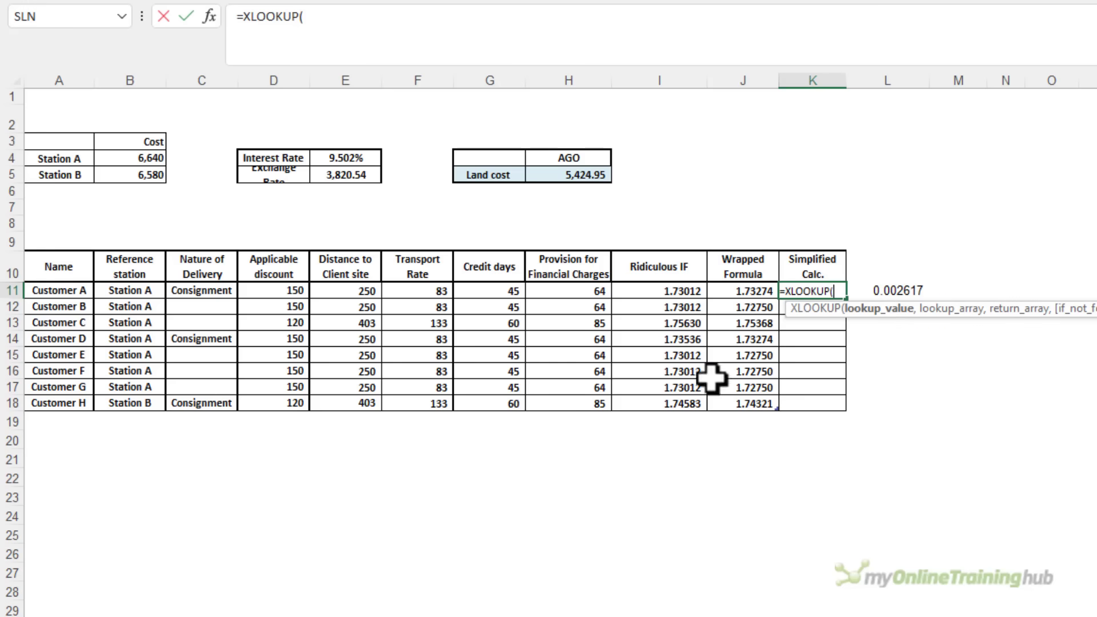
click(143, 290)
text(,)
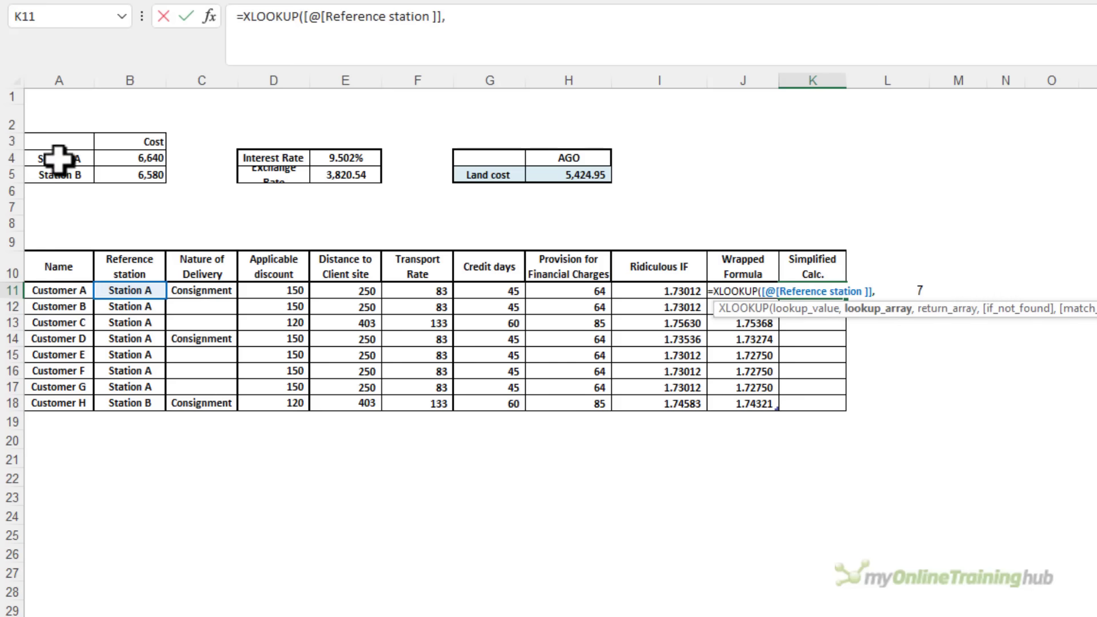
drag(80, 159, 137, 175)
text(,)
text(,)
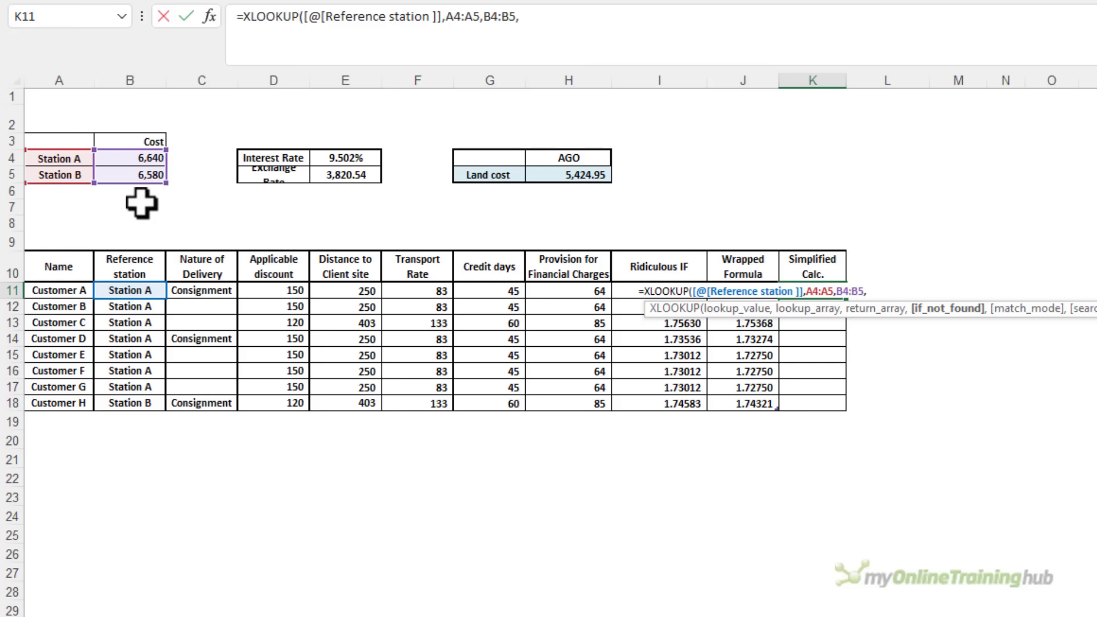
text(,)
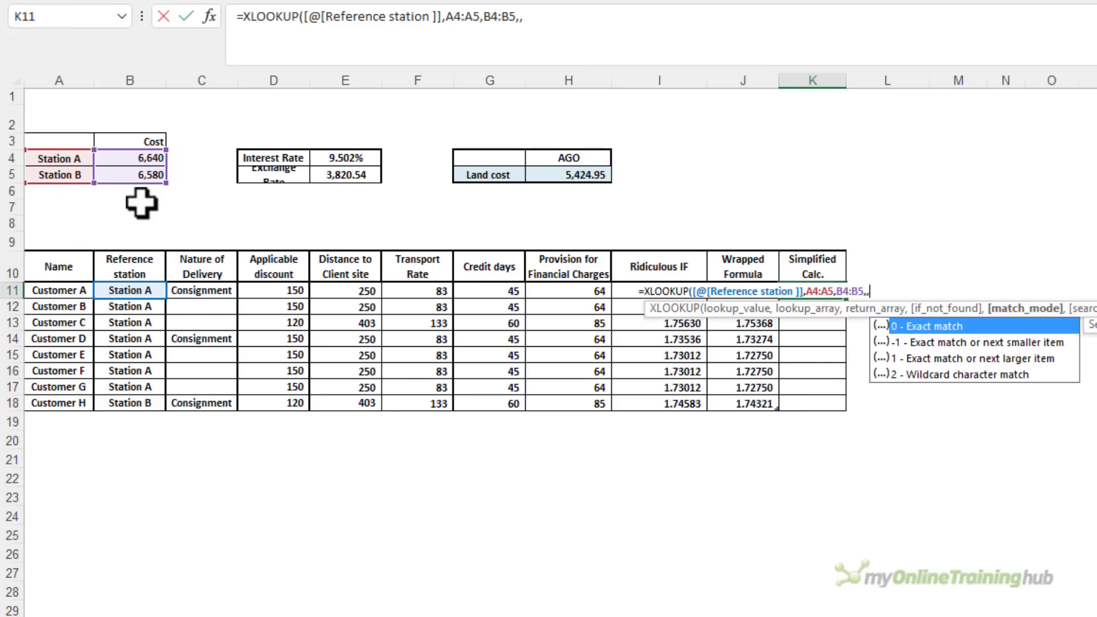
text(0)
text())
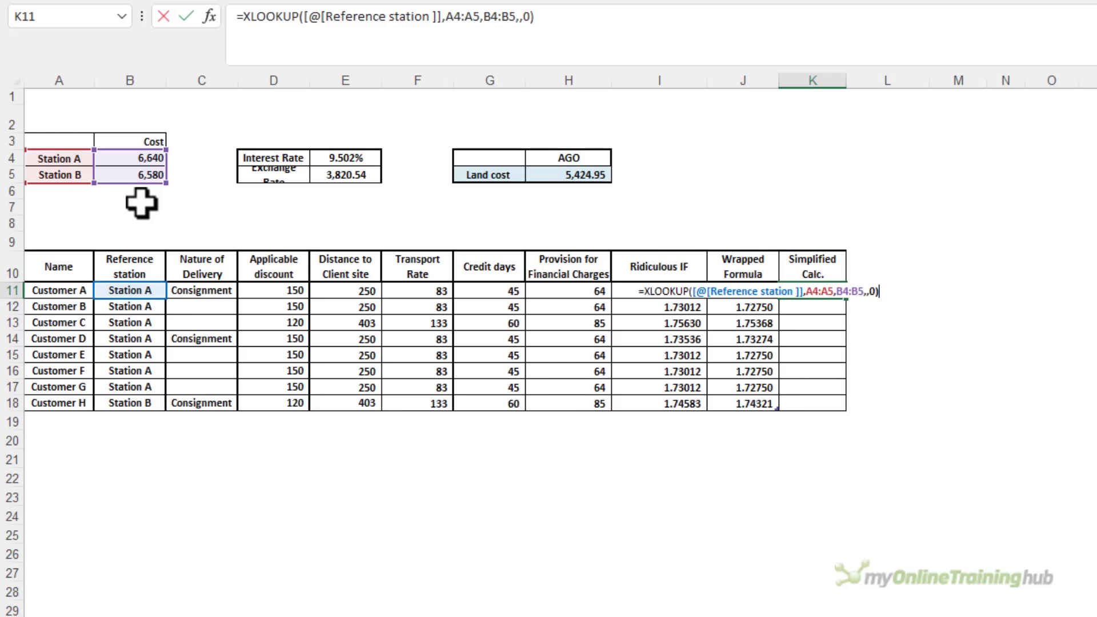
key(Return)
key(Up)
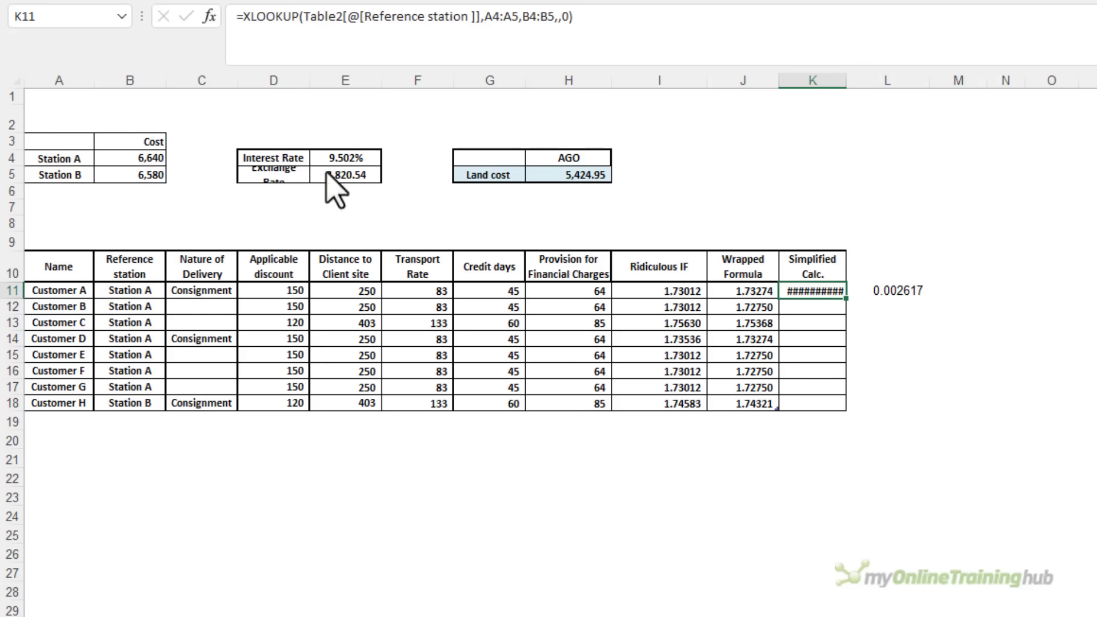
double_click(846, 80)
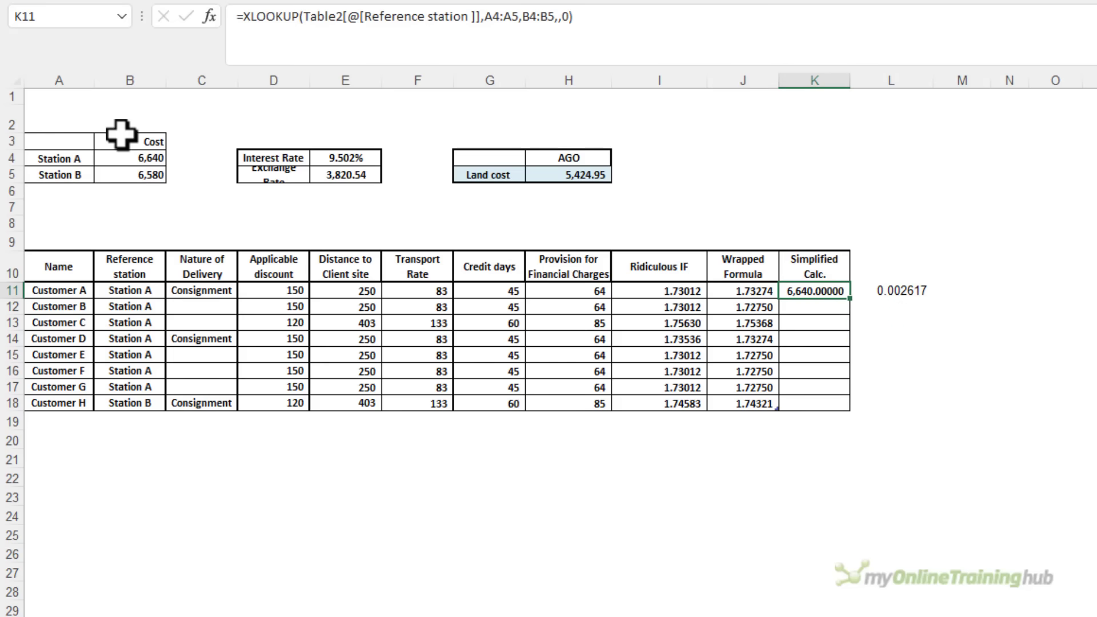
Add new formula lines subtracting Applicable discount (D11) and adding (C11="Consignment")*20.
click(631, 19)
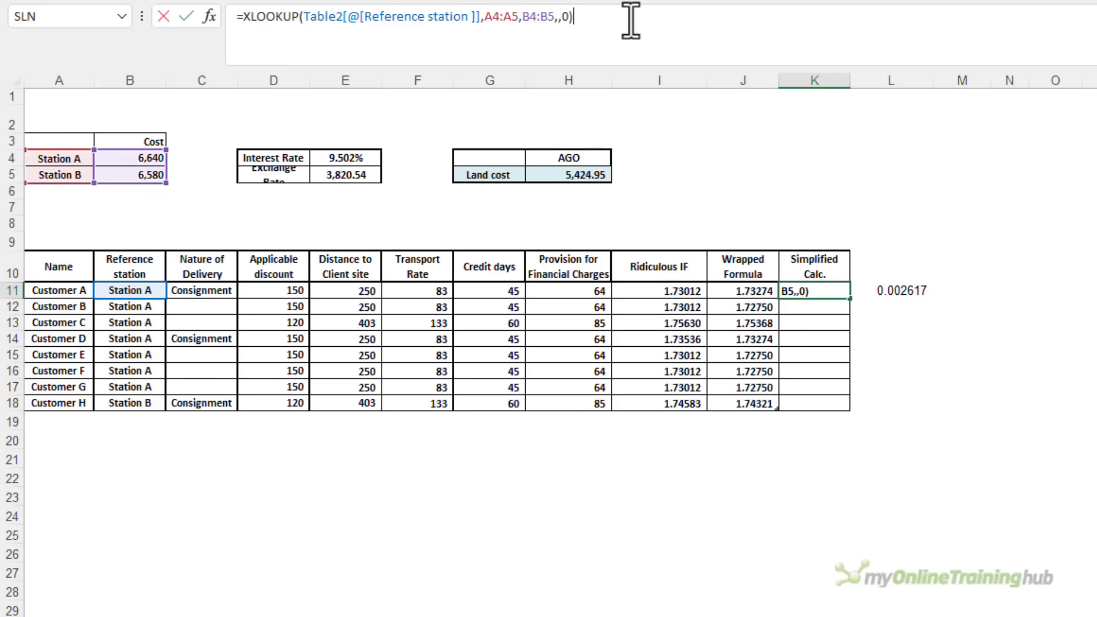
key(alt+Return)
text(-)
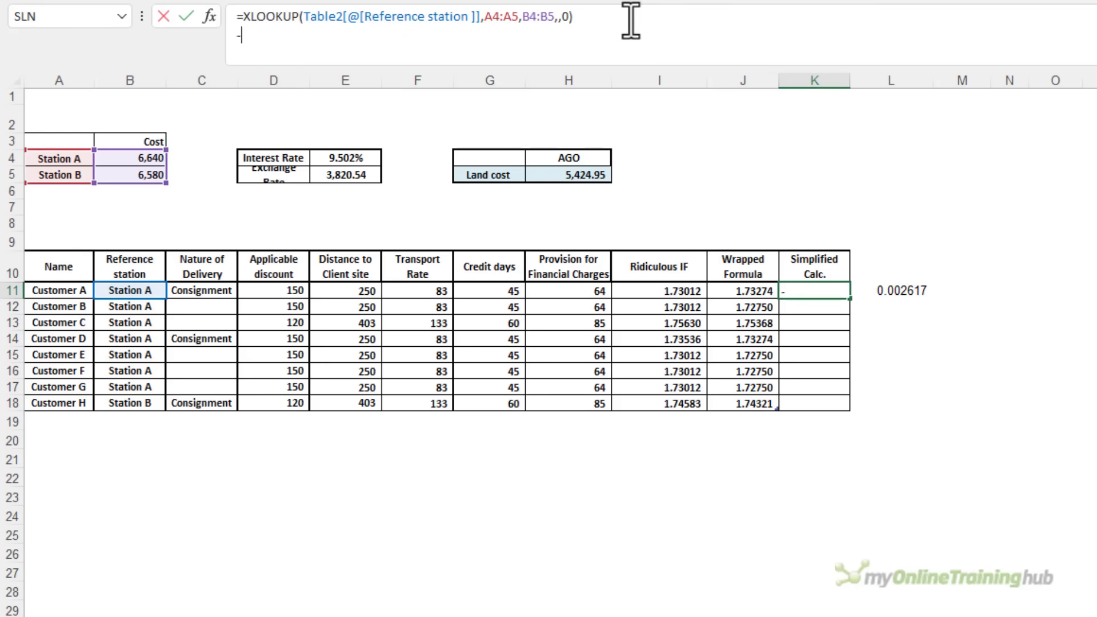
click(285, 291)
key(alt+Return)
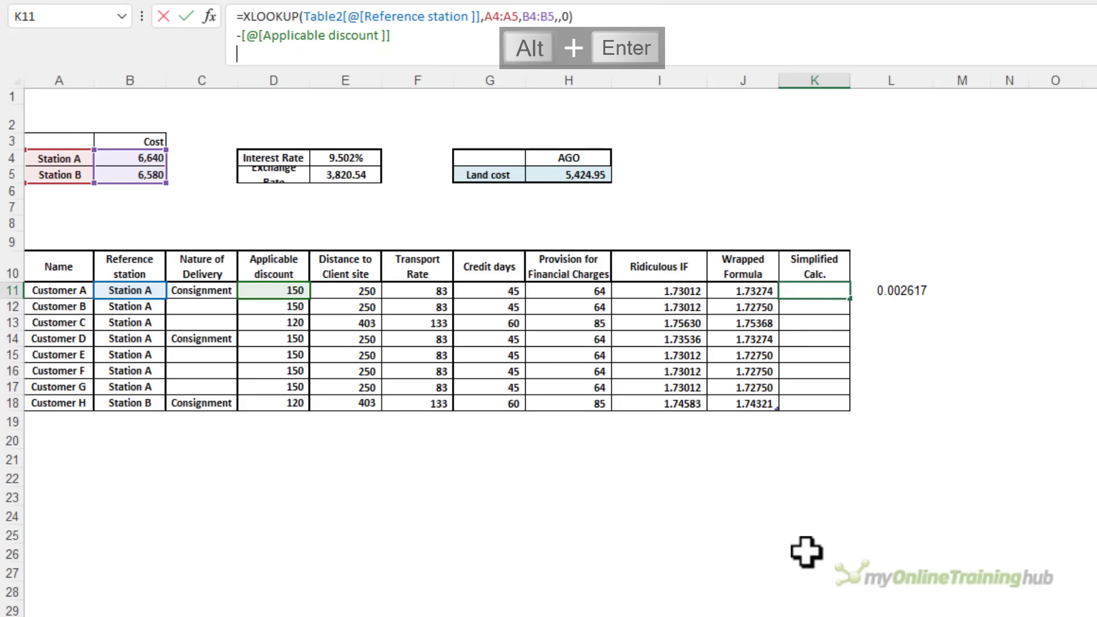
drag(695, 69, 697, 142)
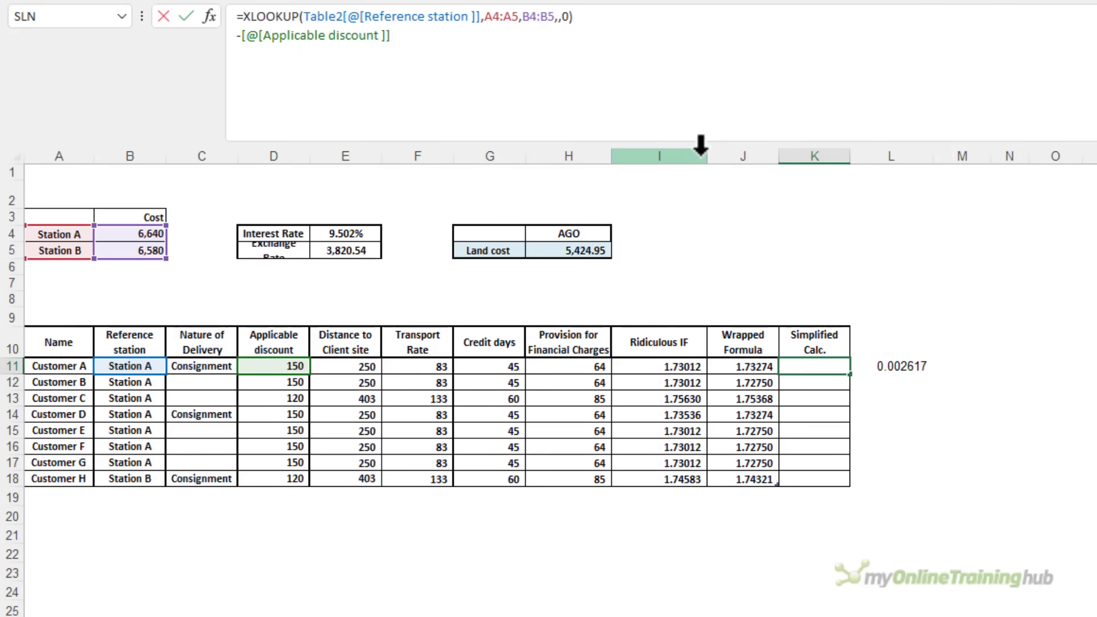
text(+()
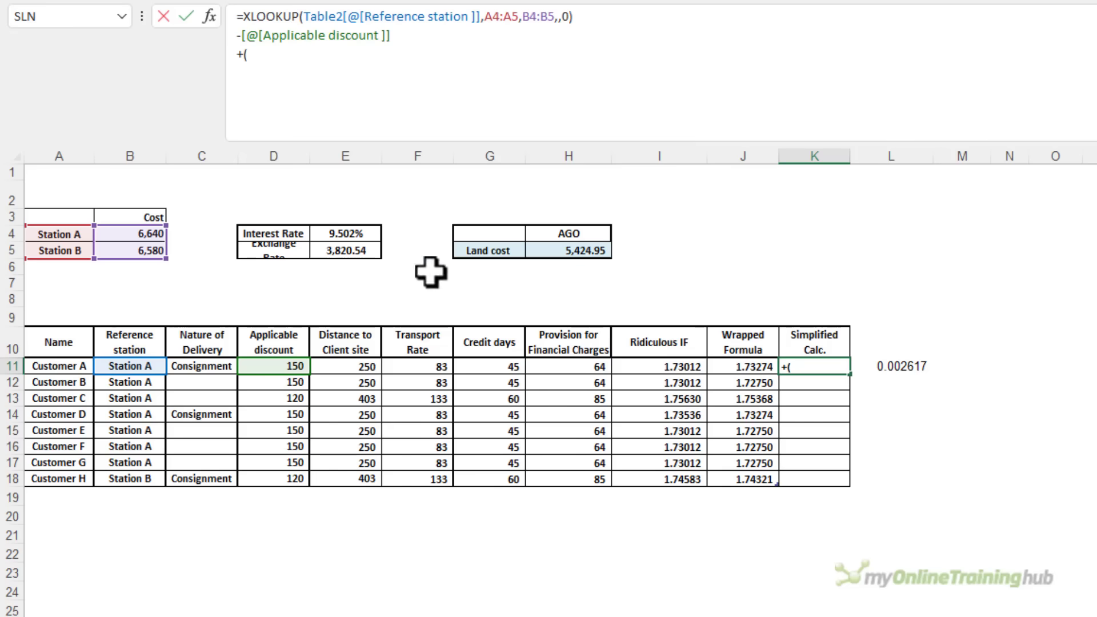
click(212, 367)
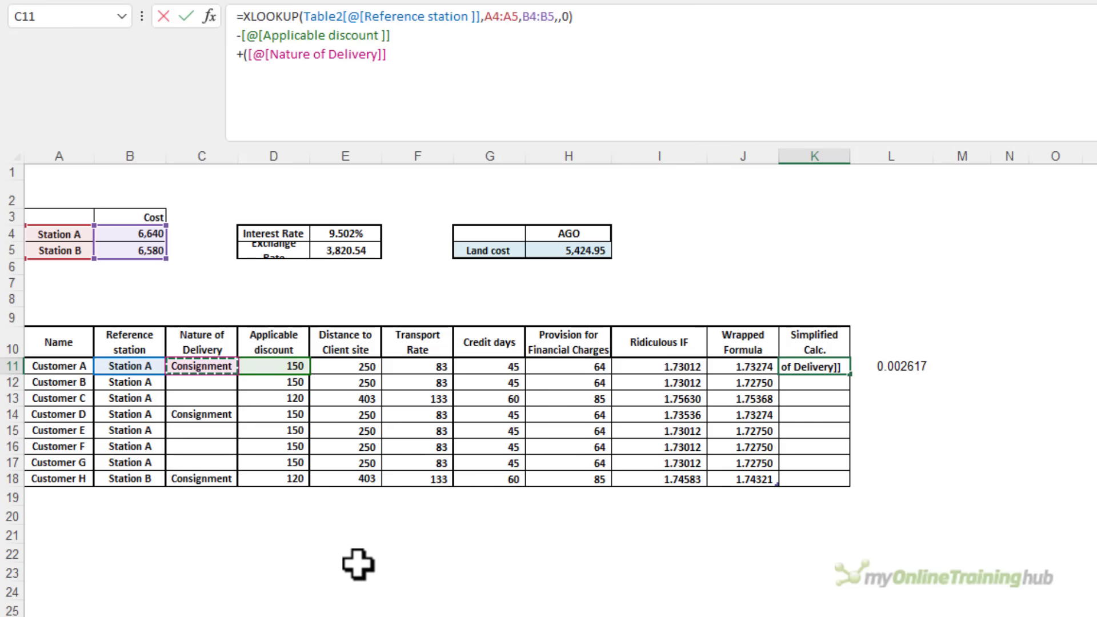
text(="Consignment")*)
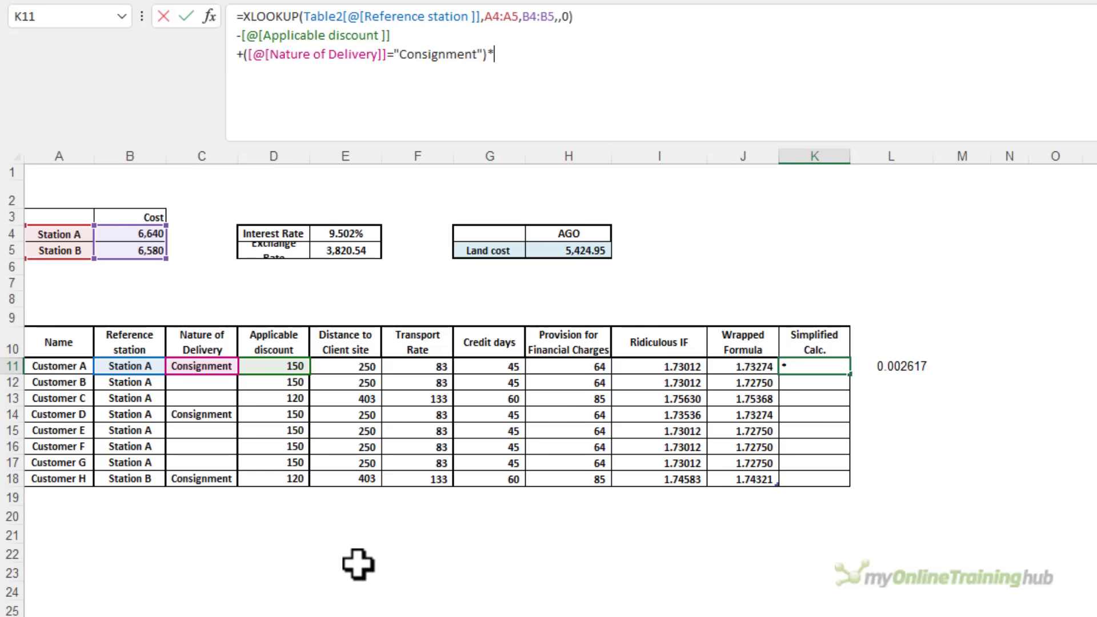
text(20)
Check the Consignment term with F9 (TRUE, then 20) and undo the evaluation.
drag(244, 55, 488, 54)
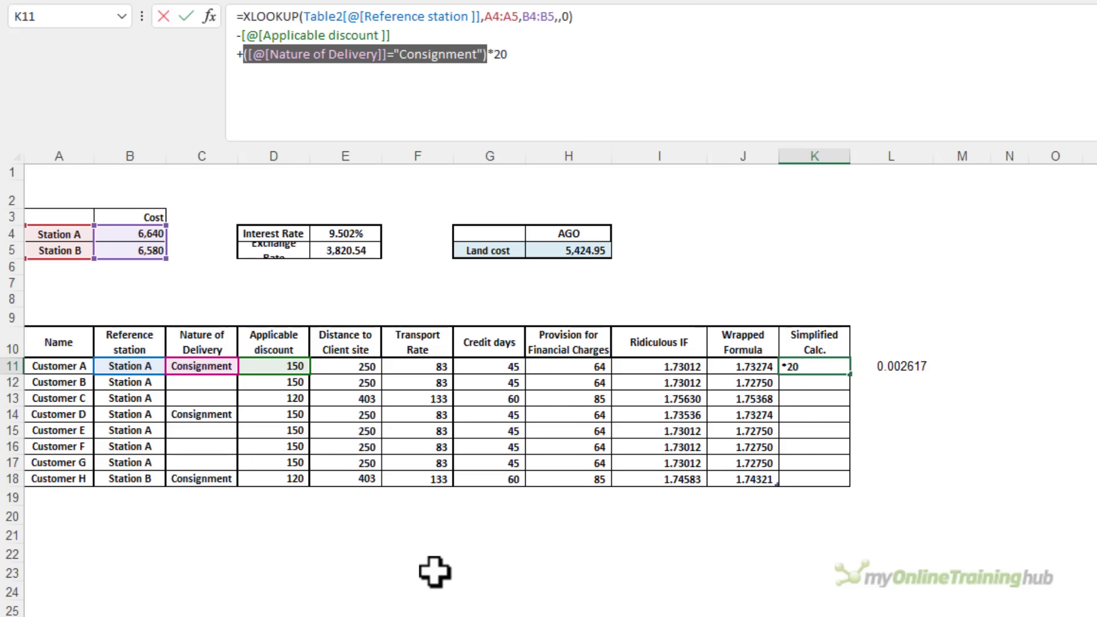
key(F9)
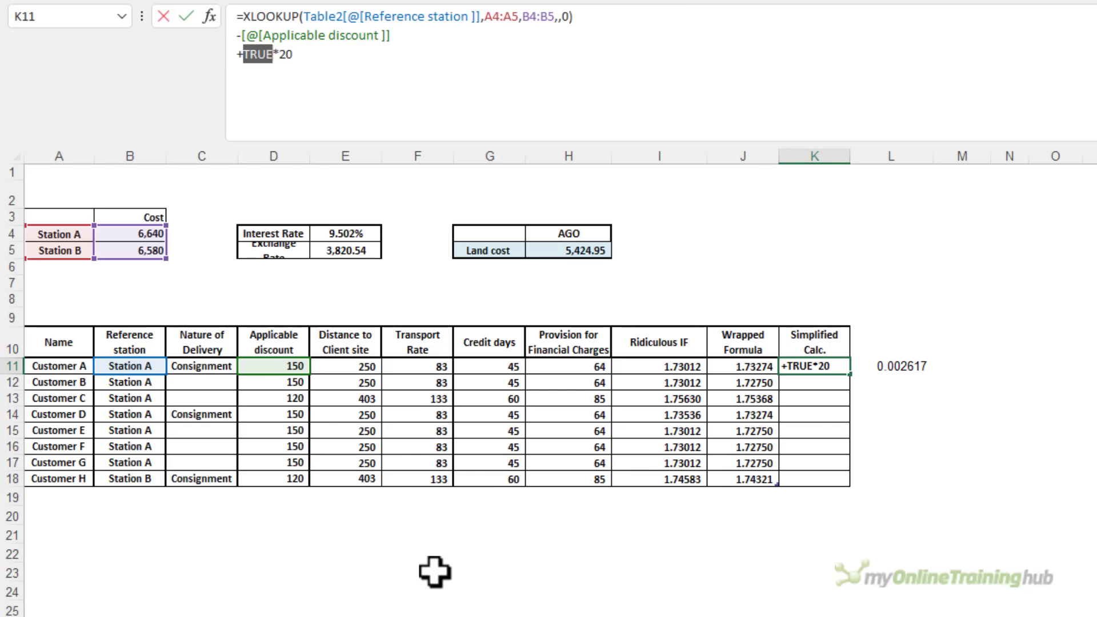
drag(292, 55, 244, 55)
key(F9)
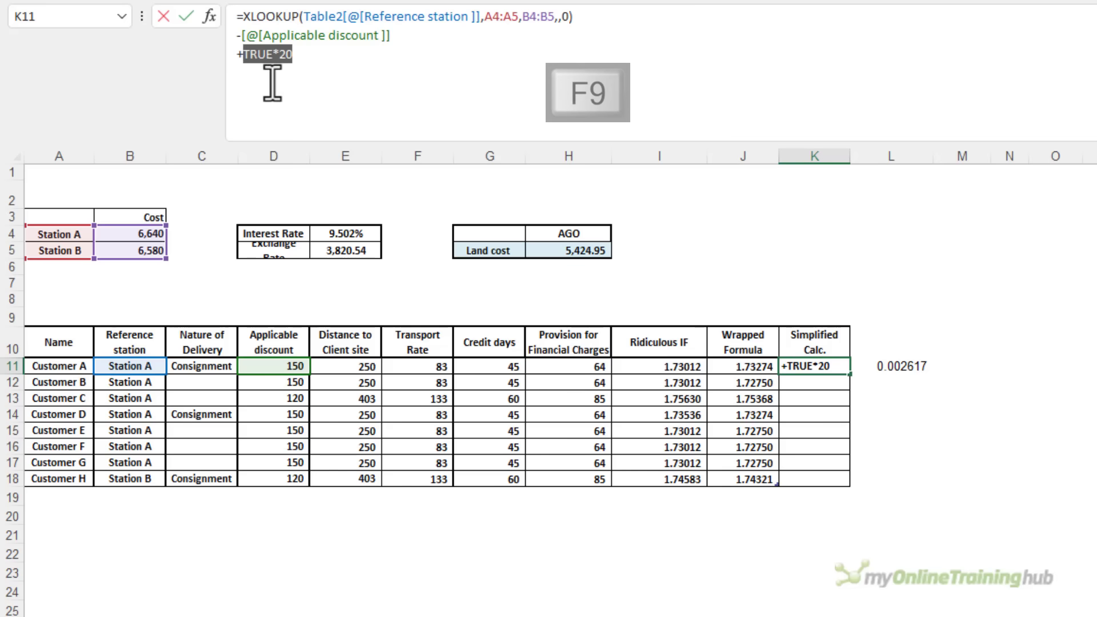
key(F9)
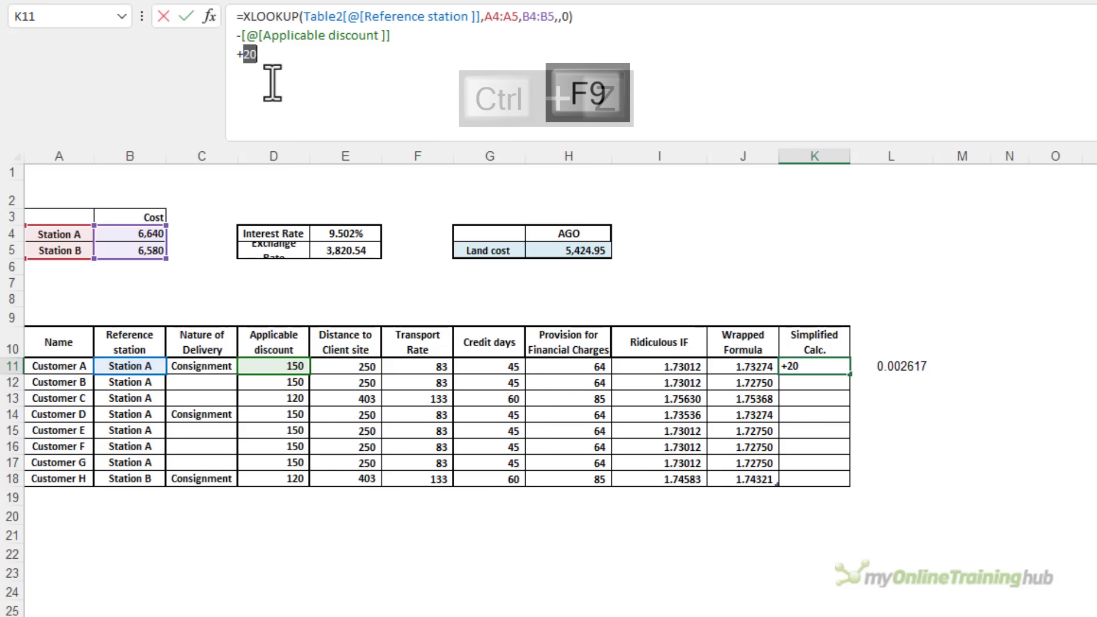
key(ctrl+z)
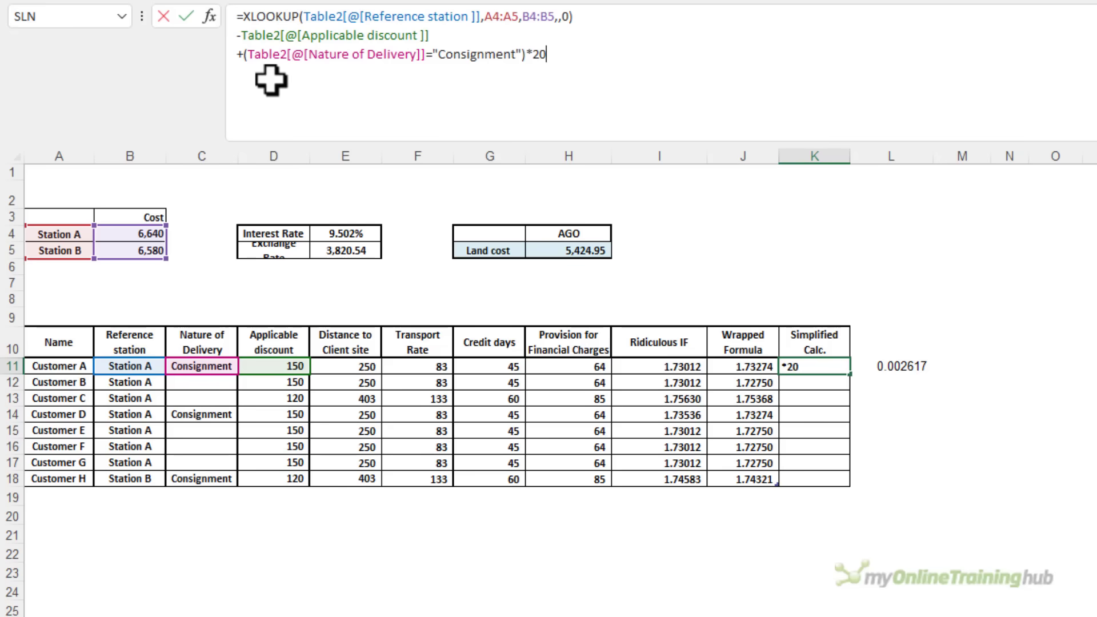
key(alt+Return)
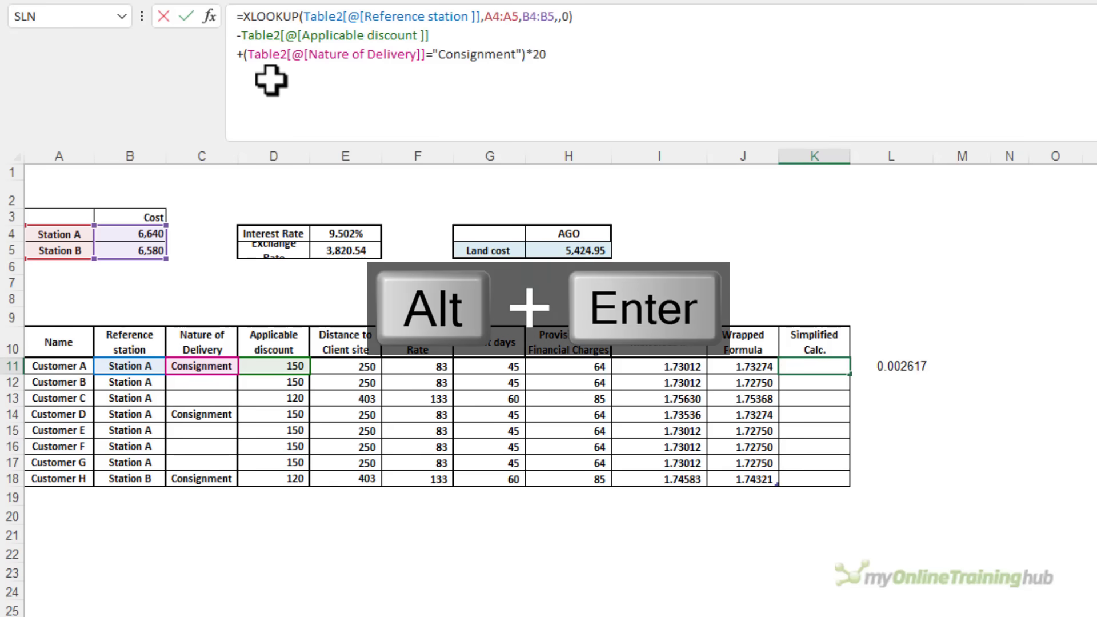
Add a line adding Transport Rate when Transport Rate exceeds 10.
text(+)
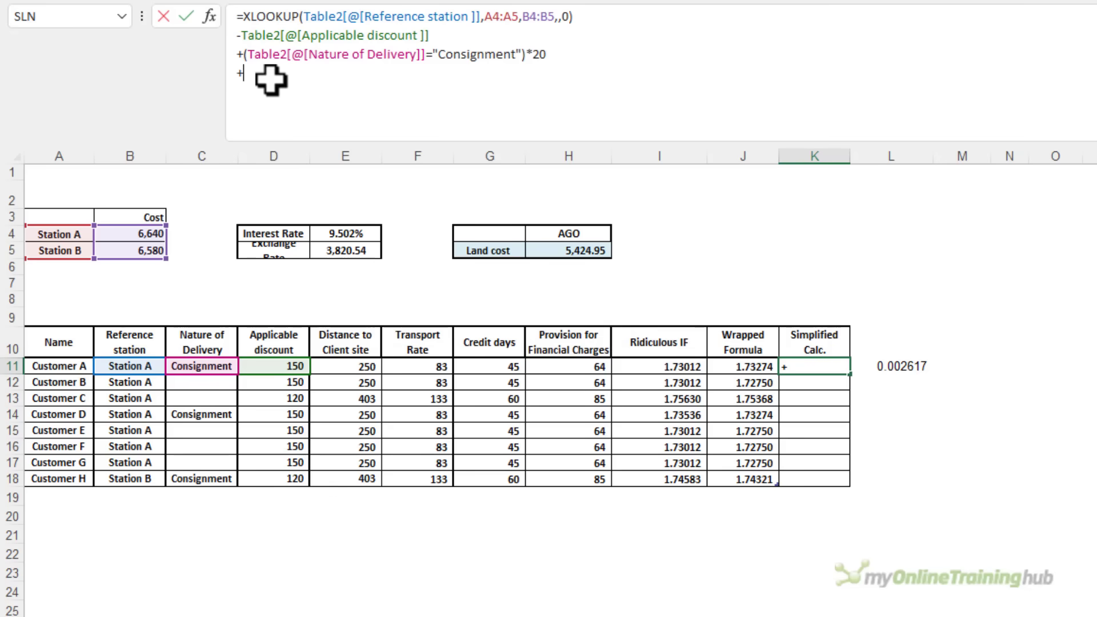
text(()
click(437, 367)
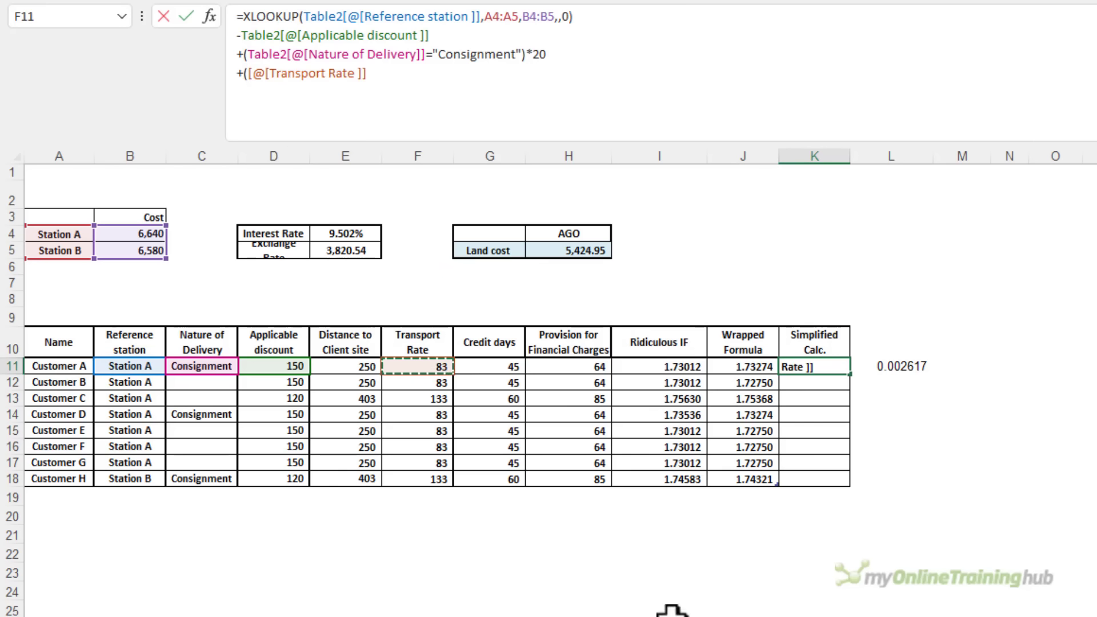
text(>10)
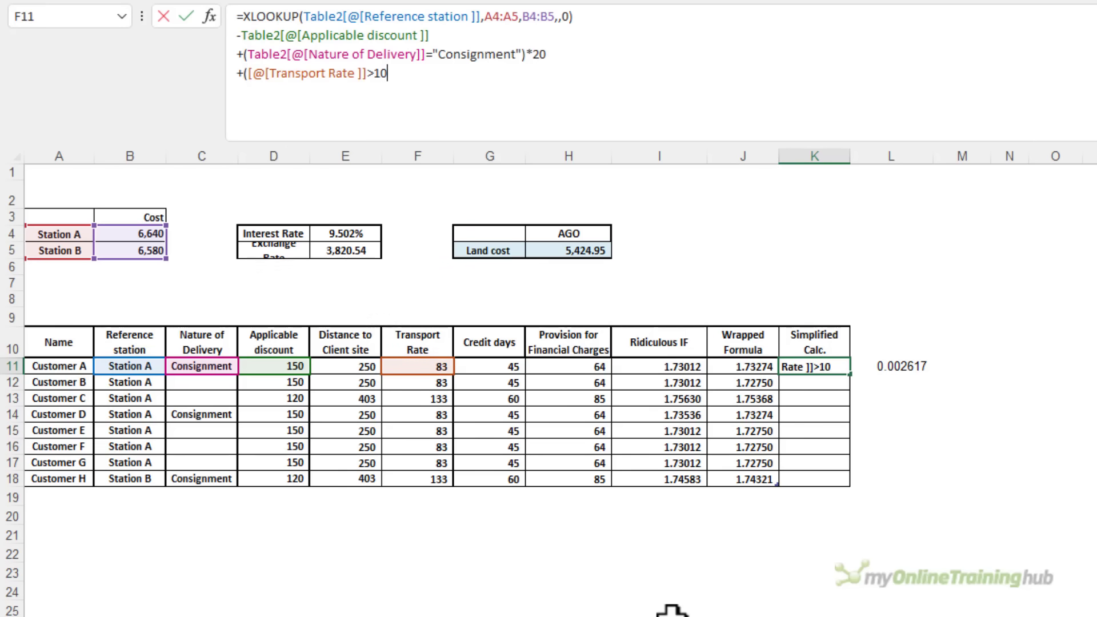
text()*)
click(403, 367)
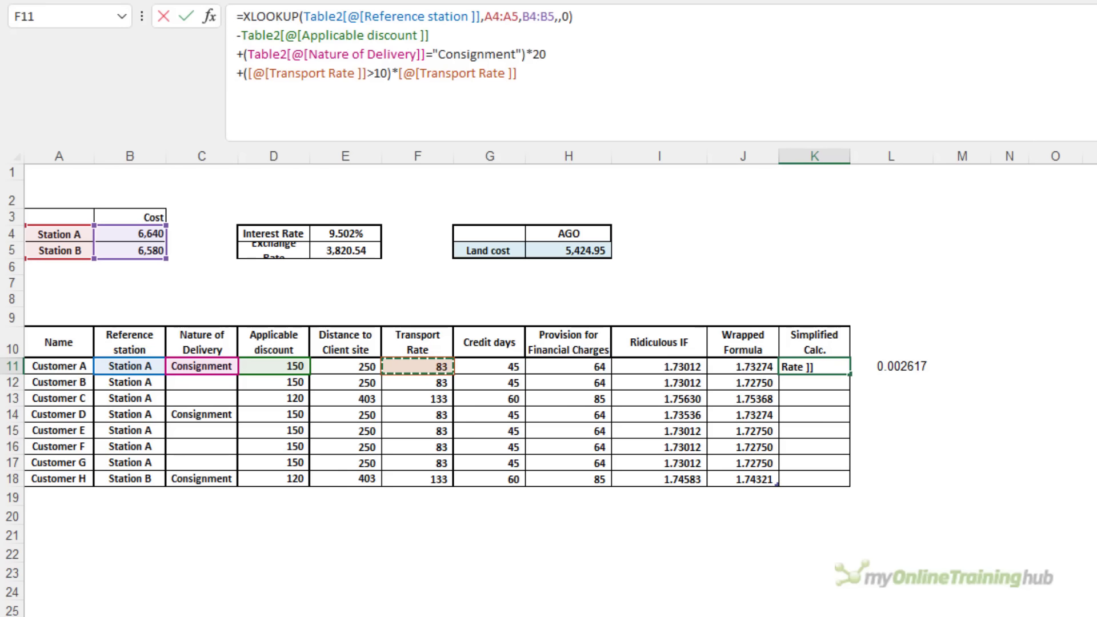
double_click(322, 73)
shift+click(392, 73)
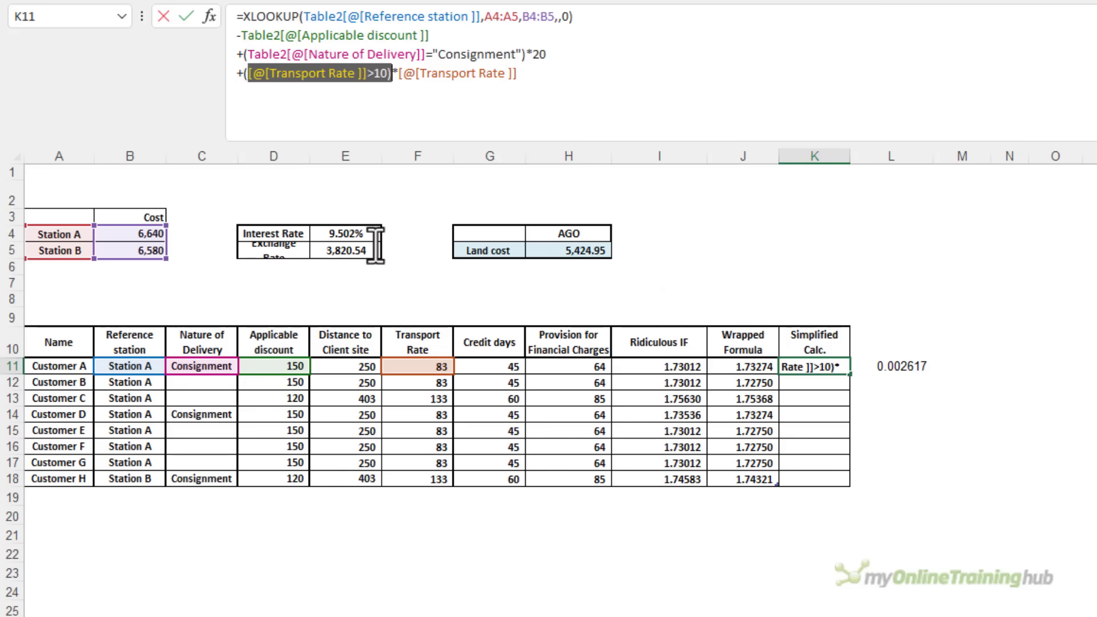
click(518, 73)
Add a line adding, beyond 30 credit days, the Provision charge minus AGO/365*30*IntRate.
key(alt+Return)
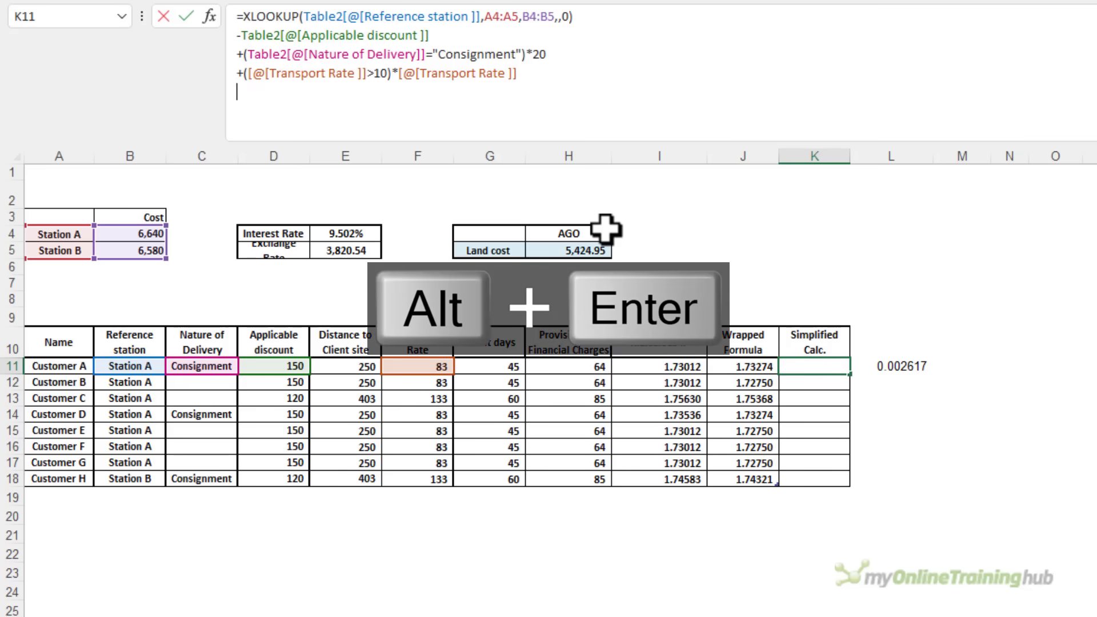
text(+()
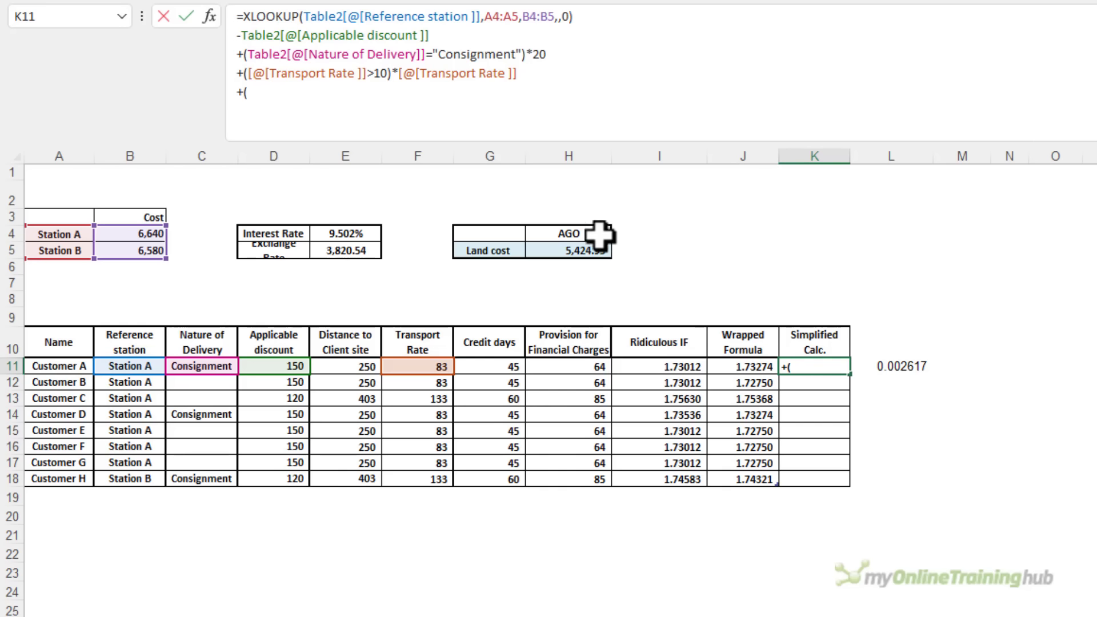
click(478, 367)
text(>30)
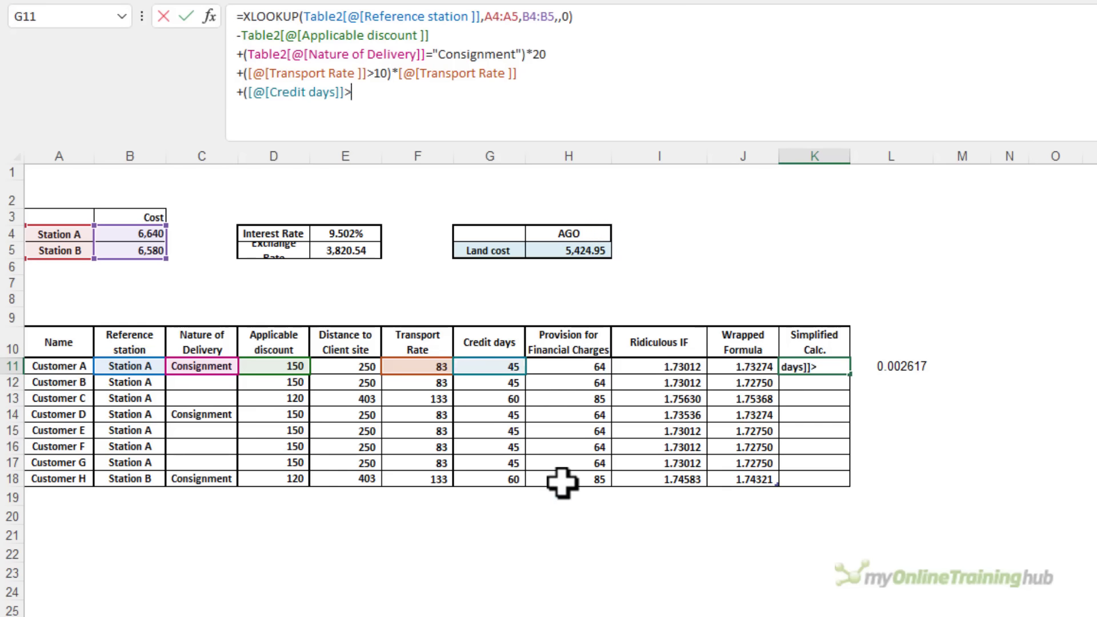
text()*()
click(569, 367)
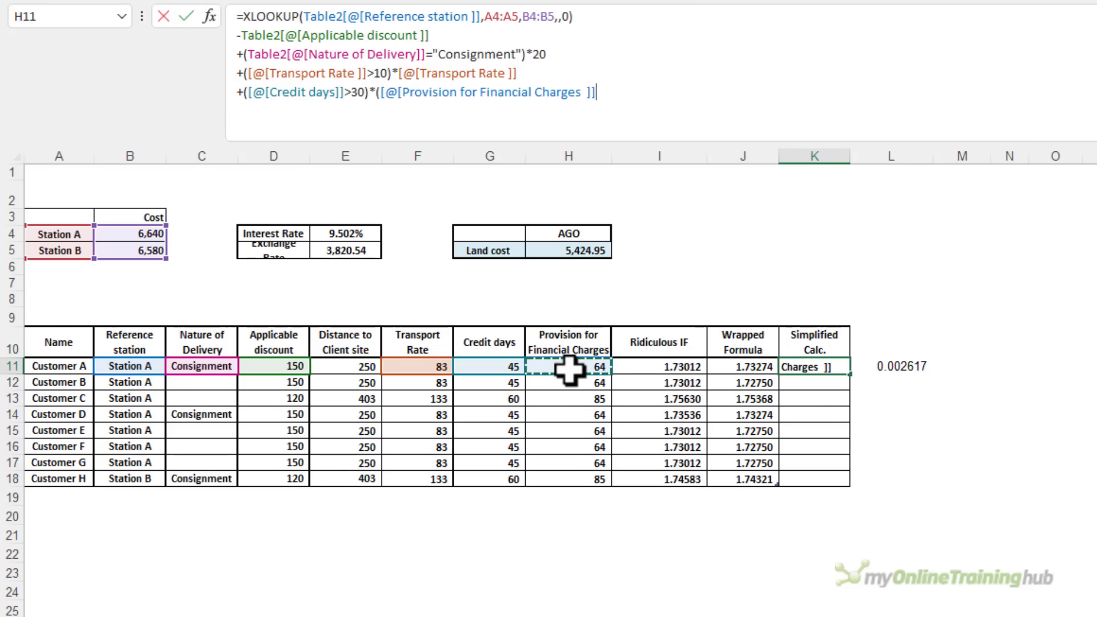
text(-)
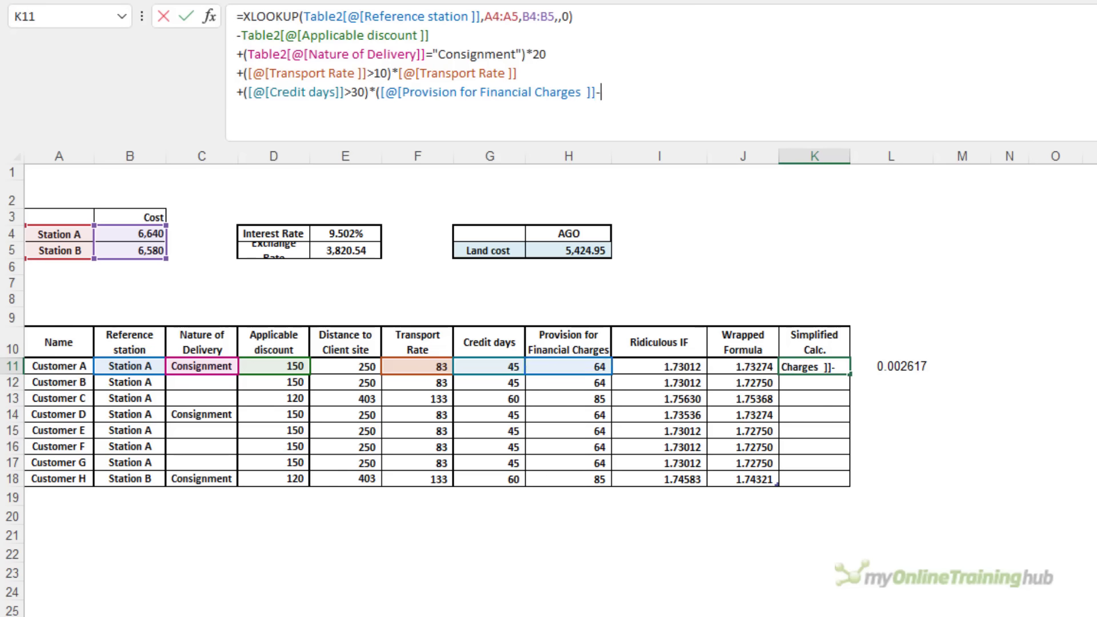
click(546, 250)
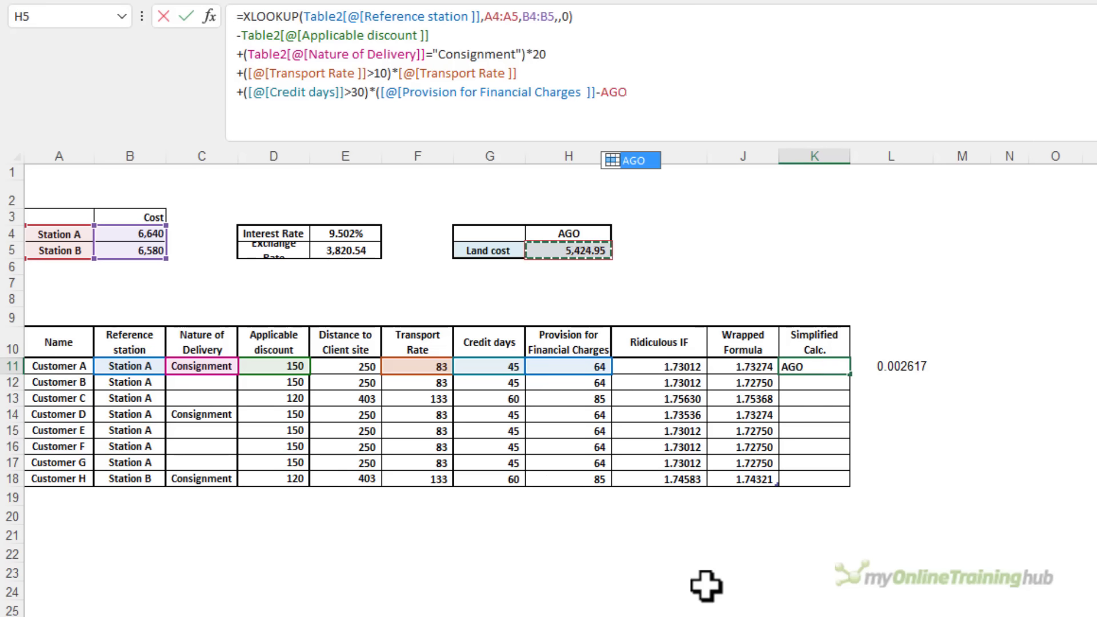
text(/365)
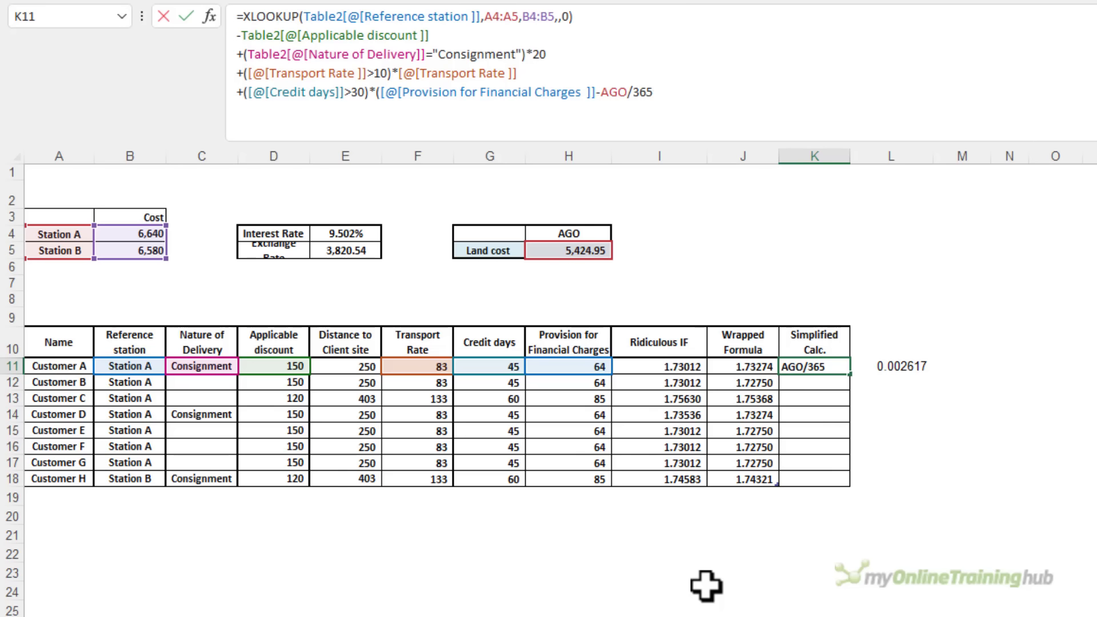
text(*30*)
click(329, 234)
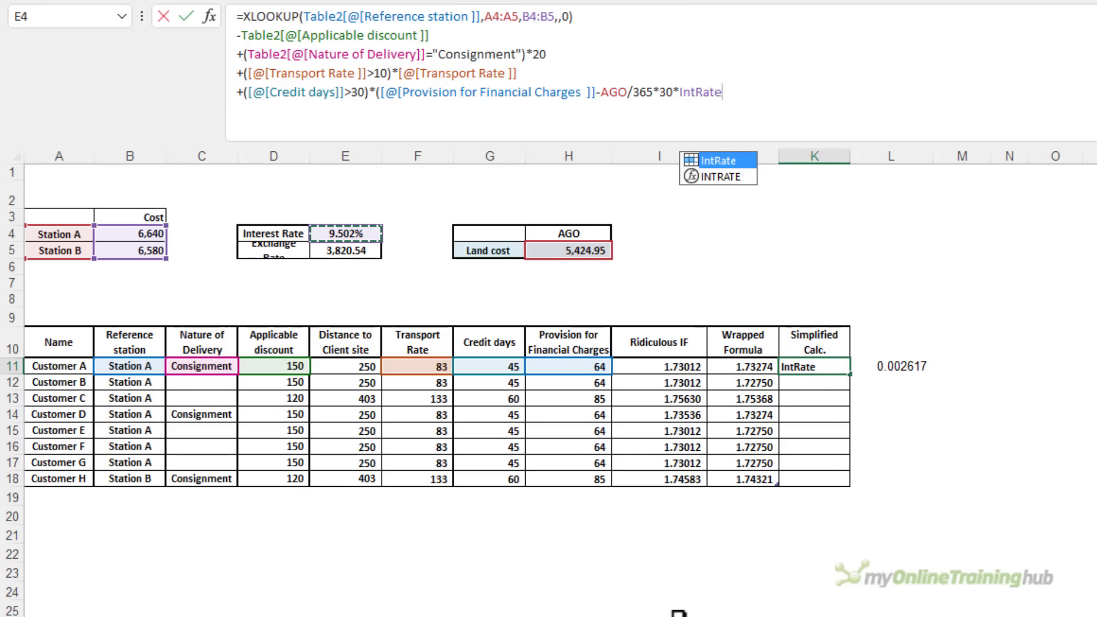
text())
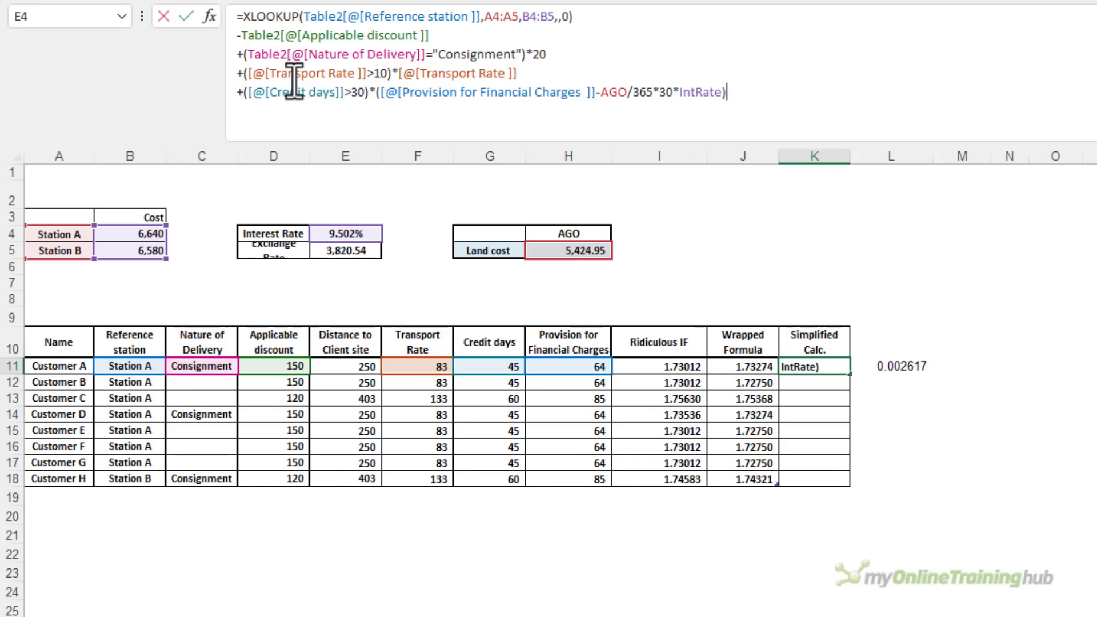
Wrap the K11 formula in CEILING, inserted at its start.
click(243, 16)
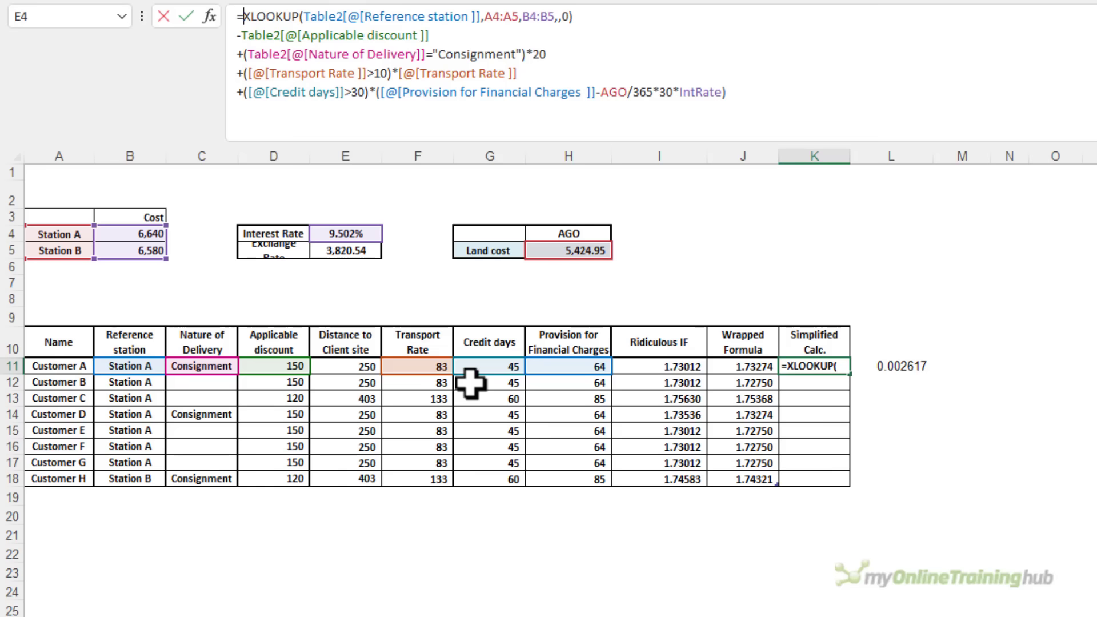
text(ceil)
key(Down)
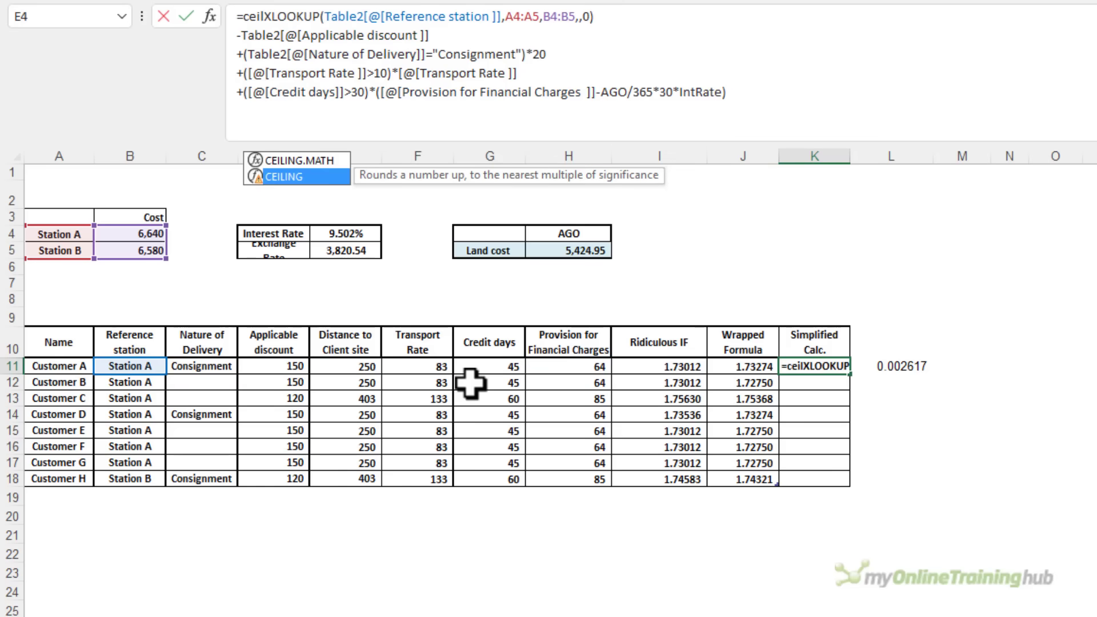
key(Tab)
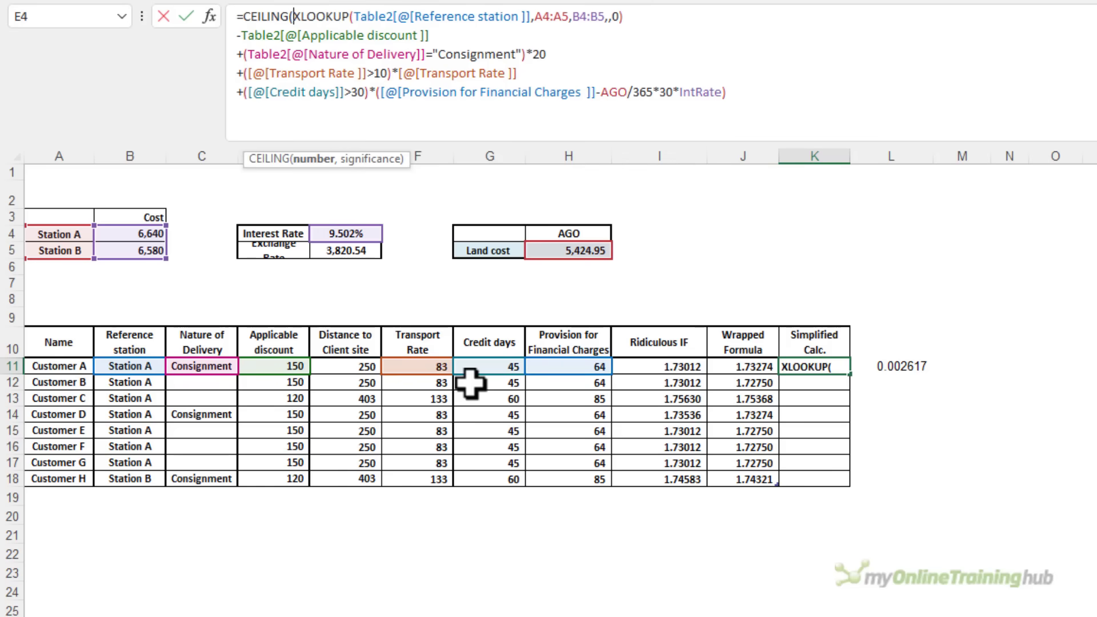
Close CEILING with significance 10, divide by FXRate, and put XLOOKUP on its own line.
click(749, 104)
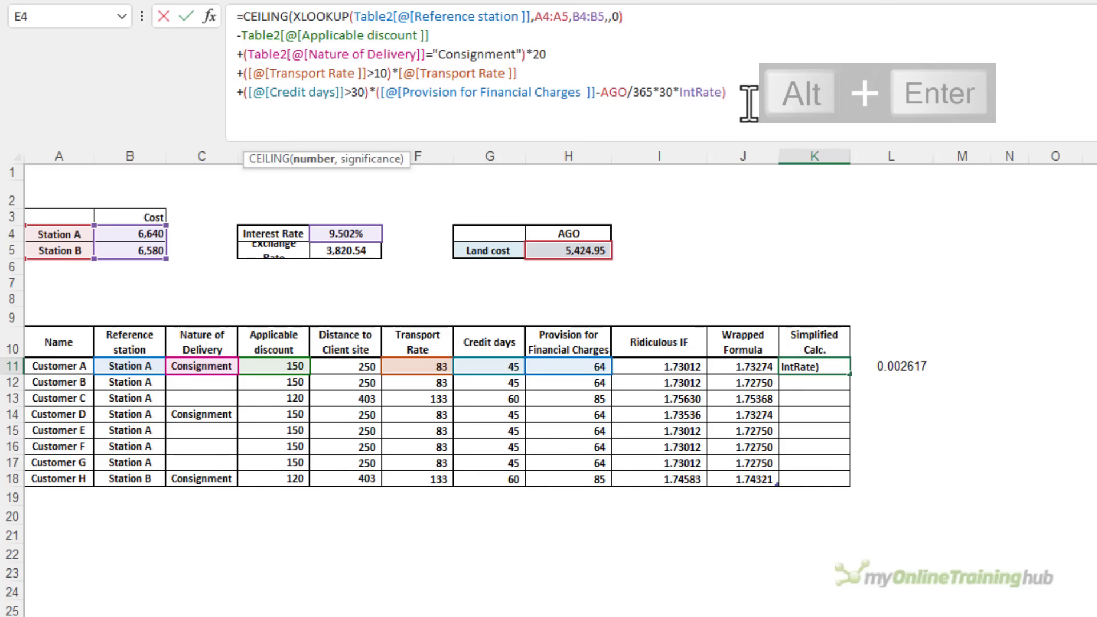
key(alt+Return)
text(,10)
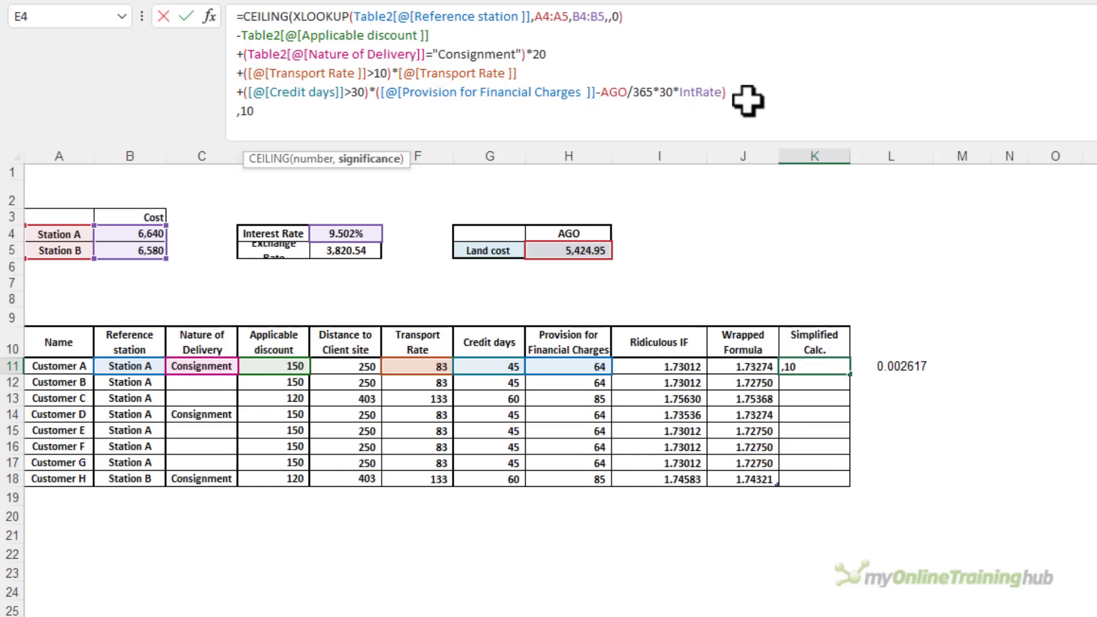
text())
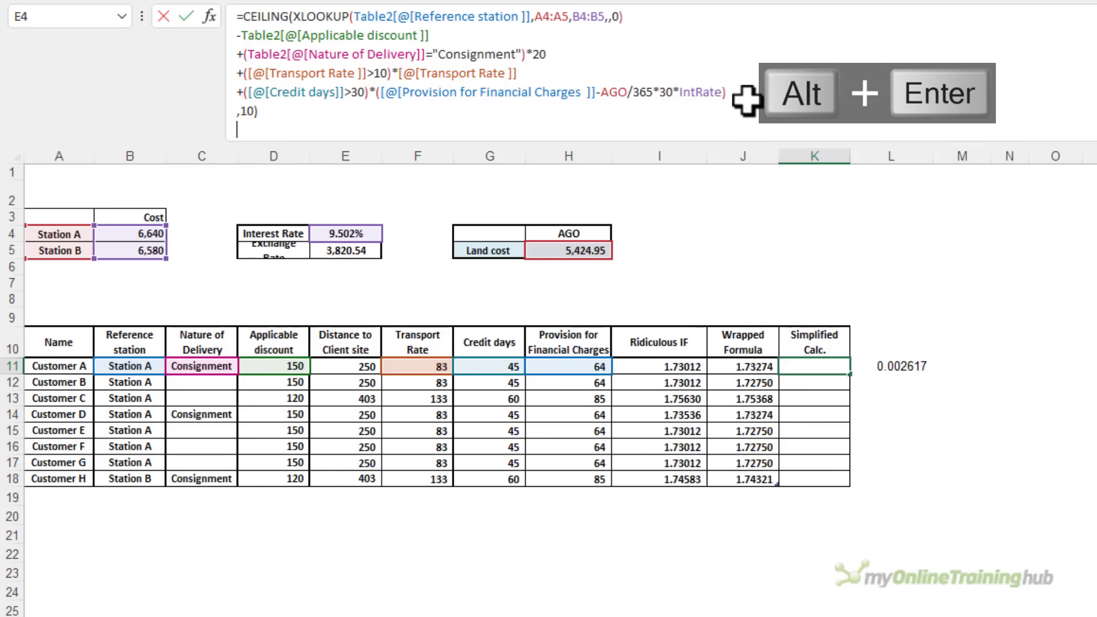
key(alt+Return)
text(/)
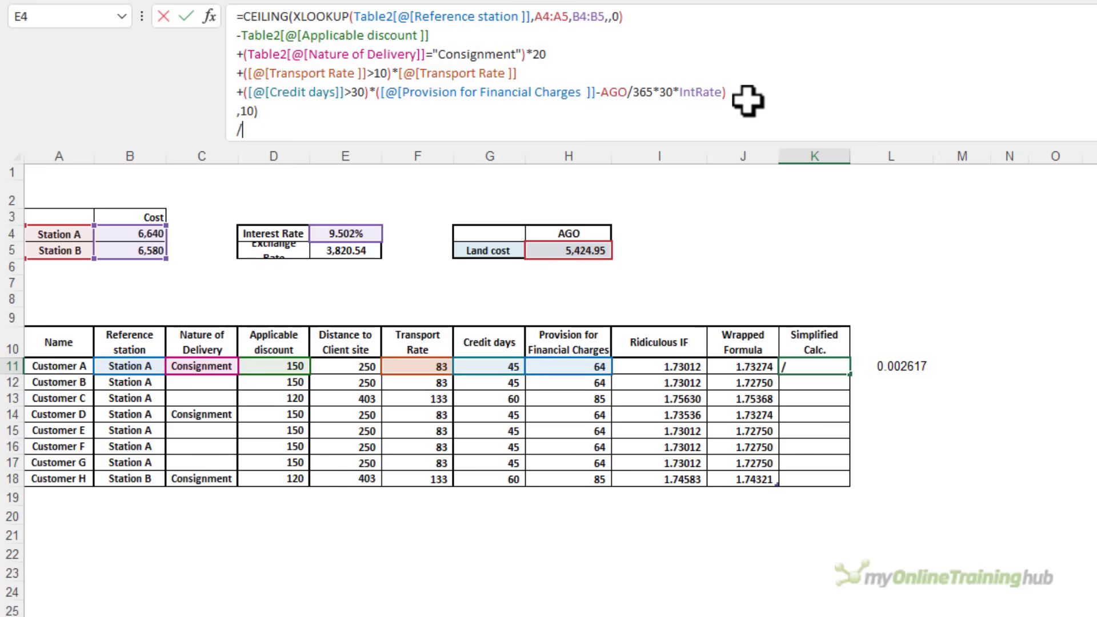
click(326, 249)
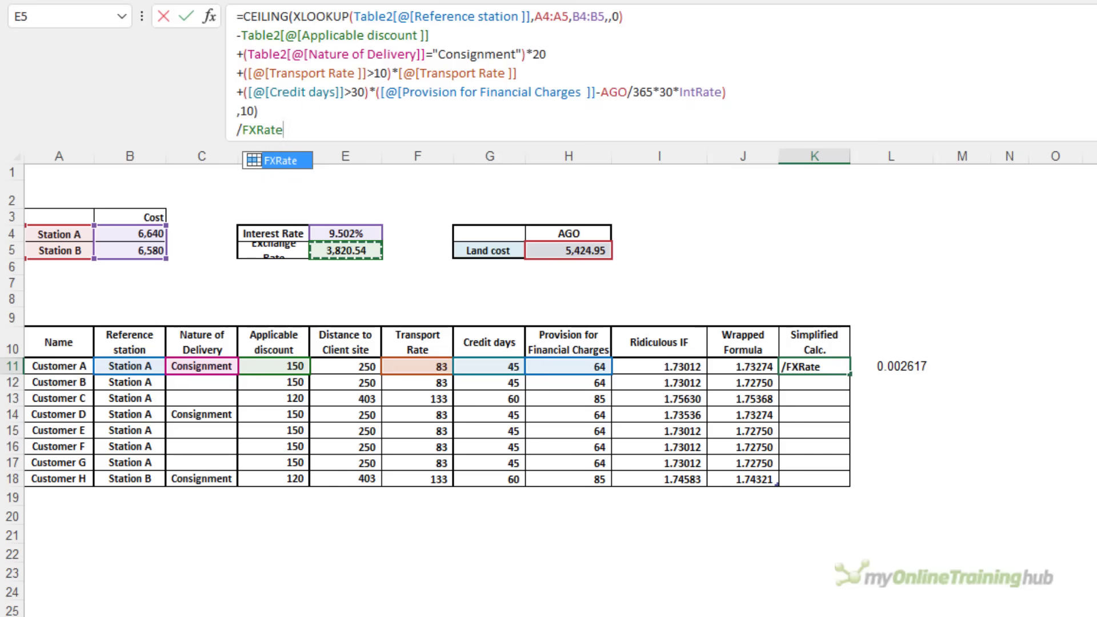
click(294, 18)
key(alt+Return)
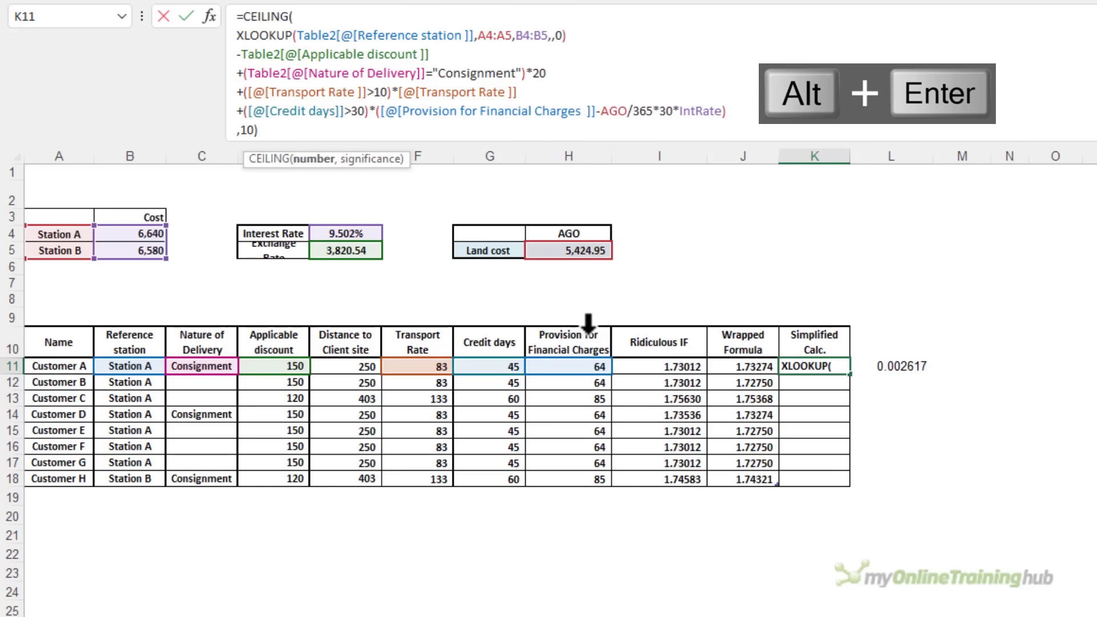
drag(497, 140, 500, 183)
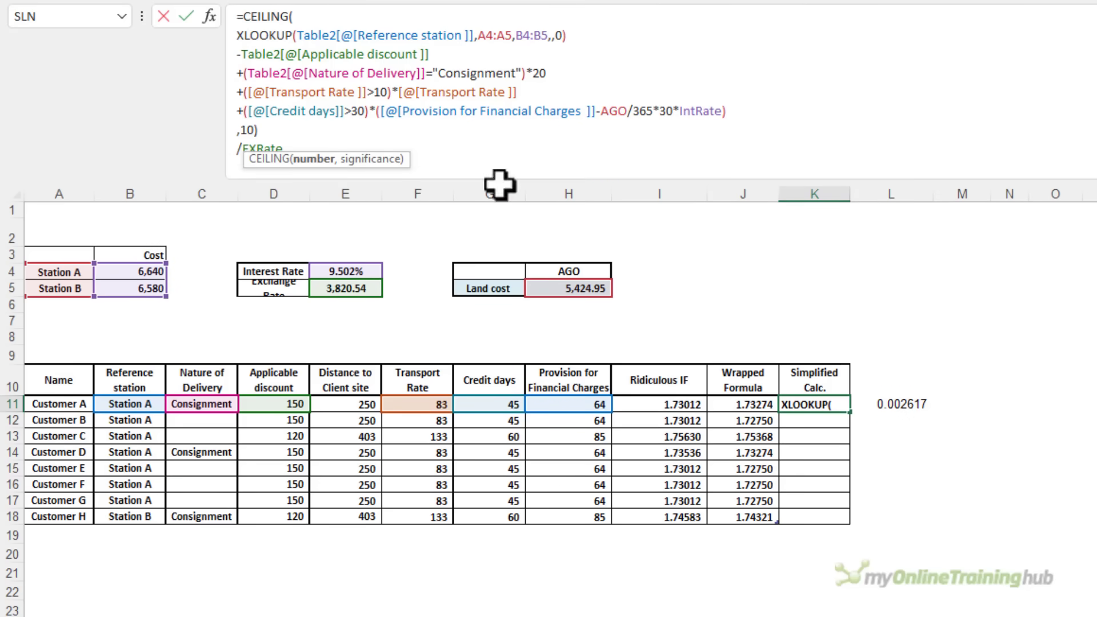
Commit K11 and make its lookup ranges absolute: $A$4:$A$5 and $B$4:$B$5.
key(Return)
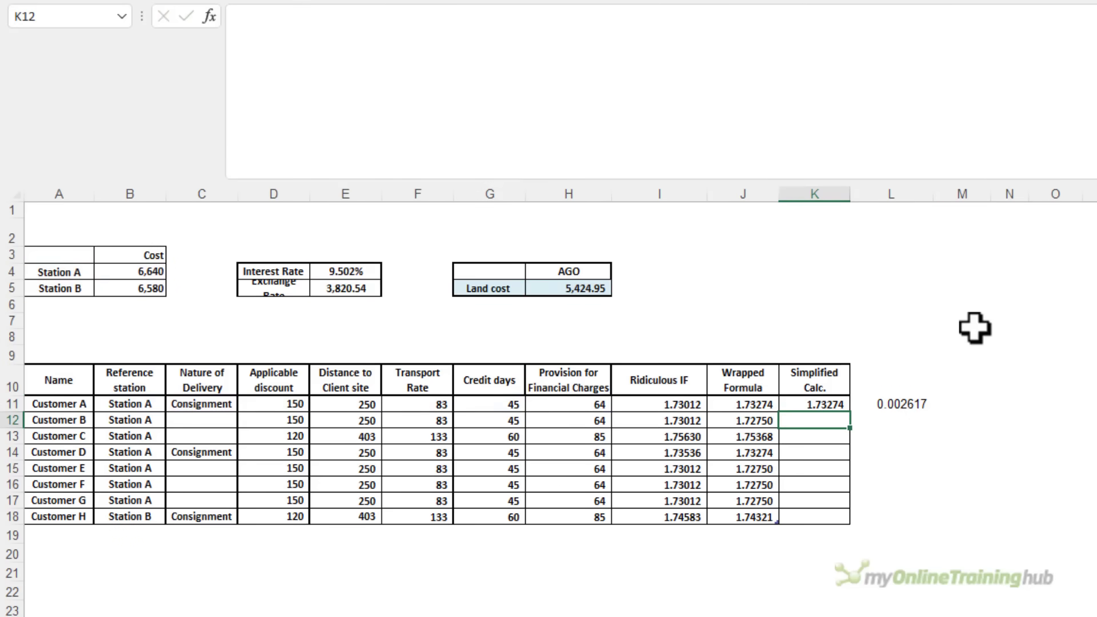
key(Up)
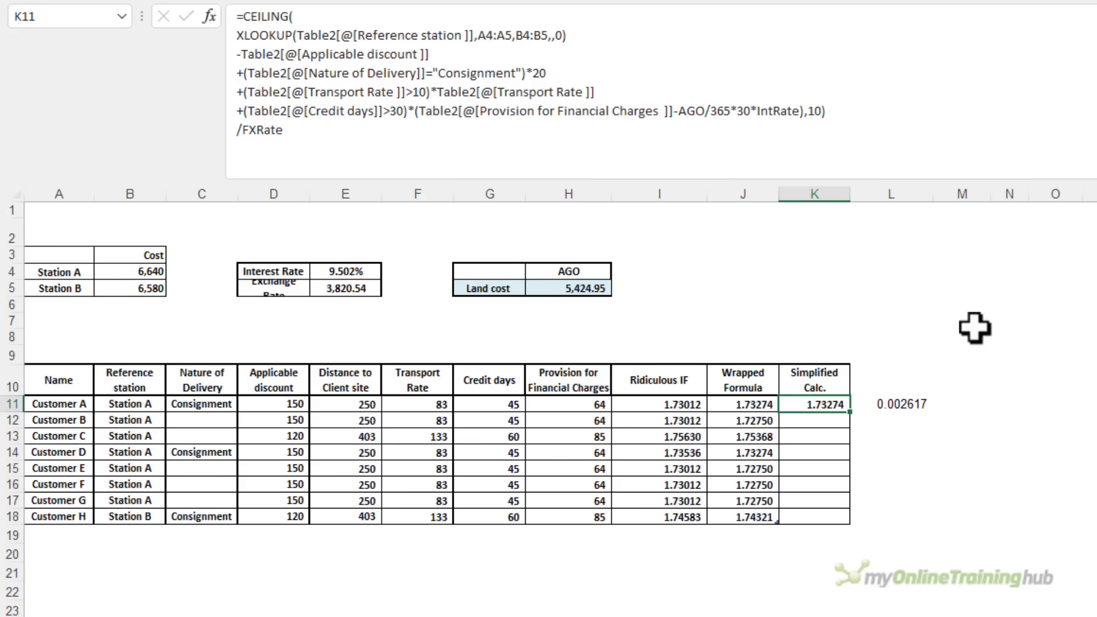
double_click(508, 35)
key(F4)
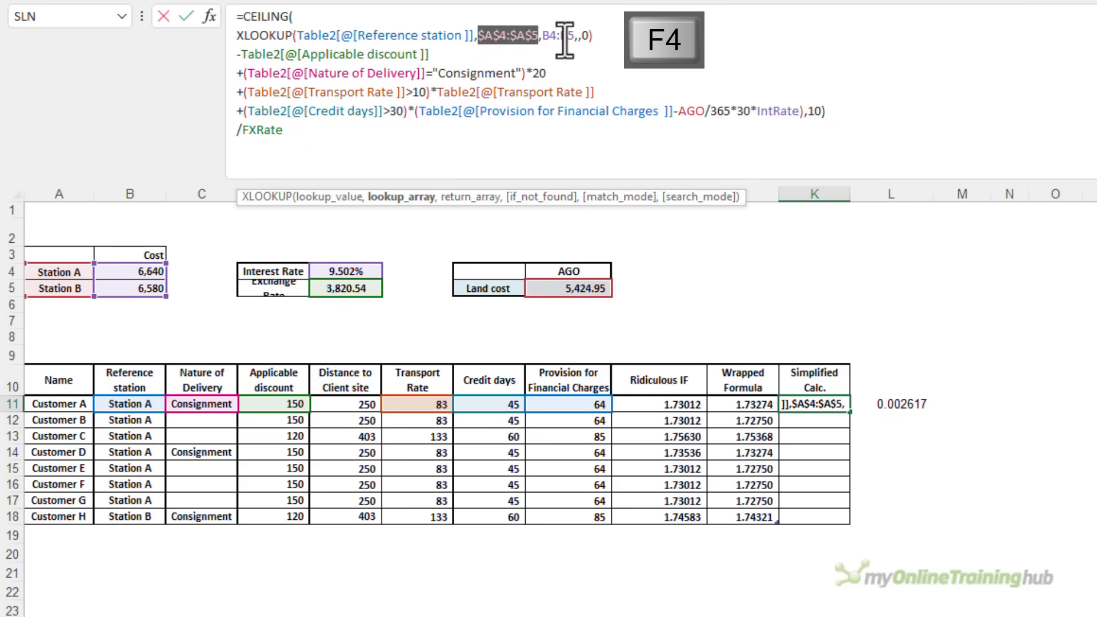
drag(574, 35, 543, 36)
key(F4)
Copy the formula down to K18 without formatting.
key(Return)
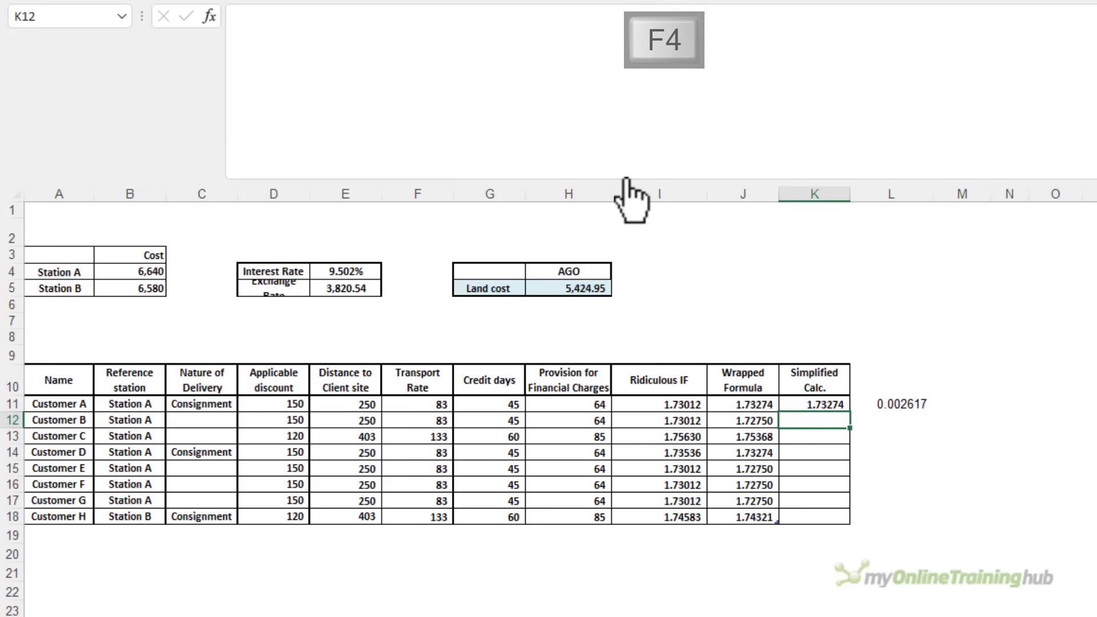
key(Up)
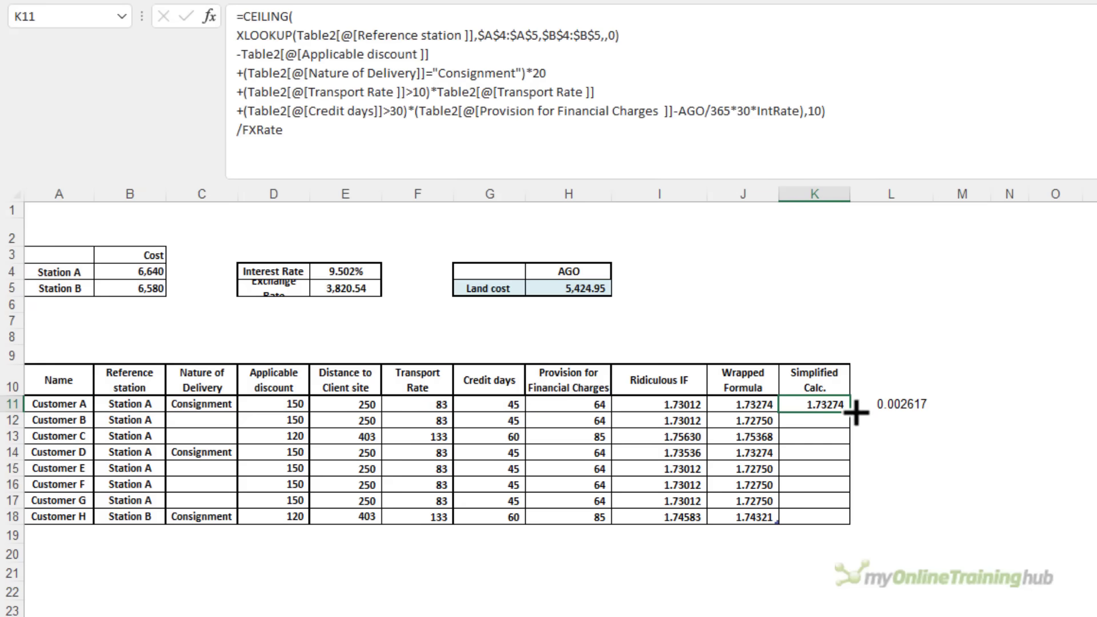
drag(850, 411, 846, 524)
click(960, 289)
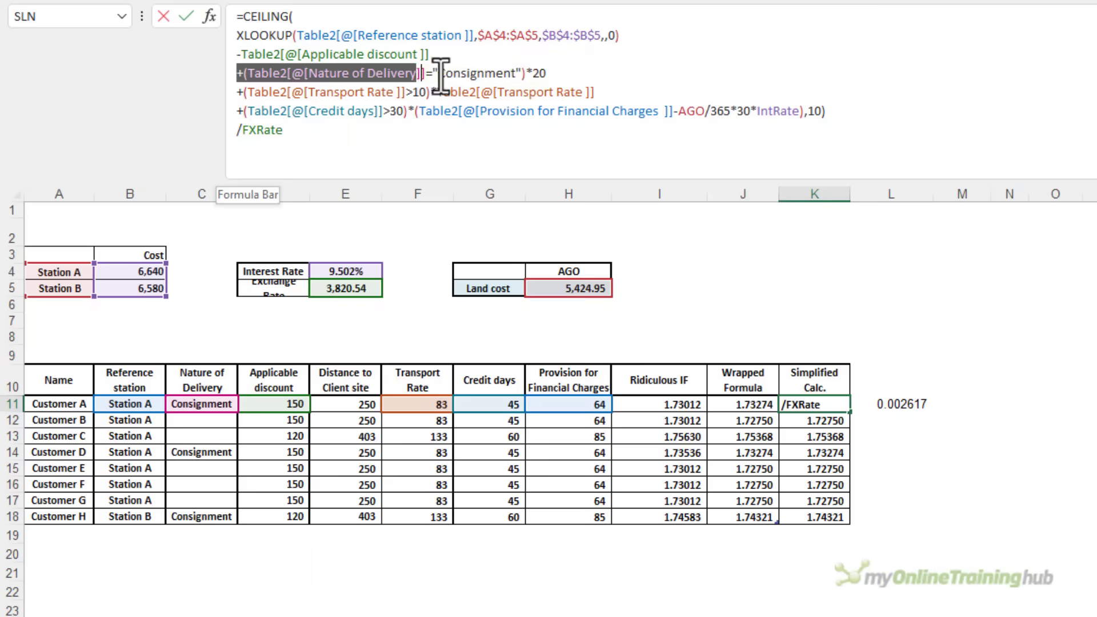
Change K11's Consignment term to IF(C11="Consignment",20,0), keeping the result 1.73274.
drag(429, 73, 547, 73)
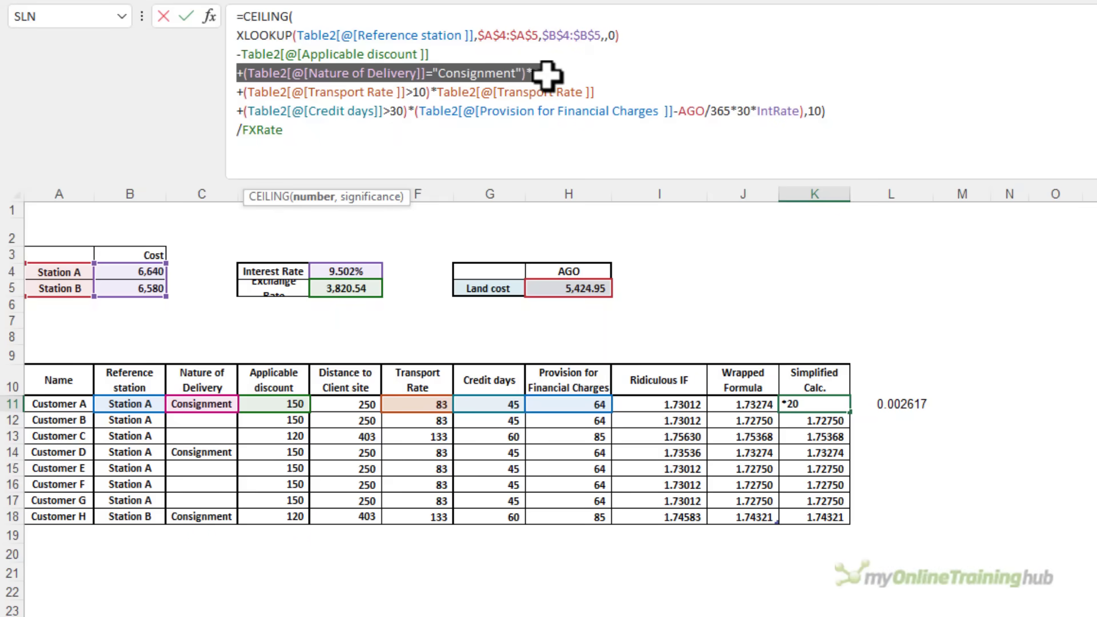
click(248, 73)
key(Left)
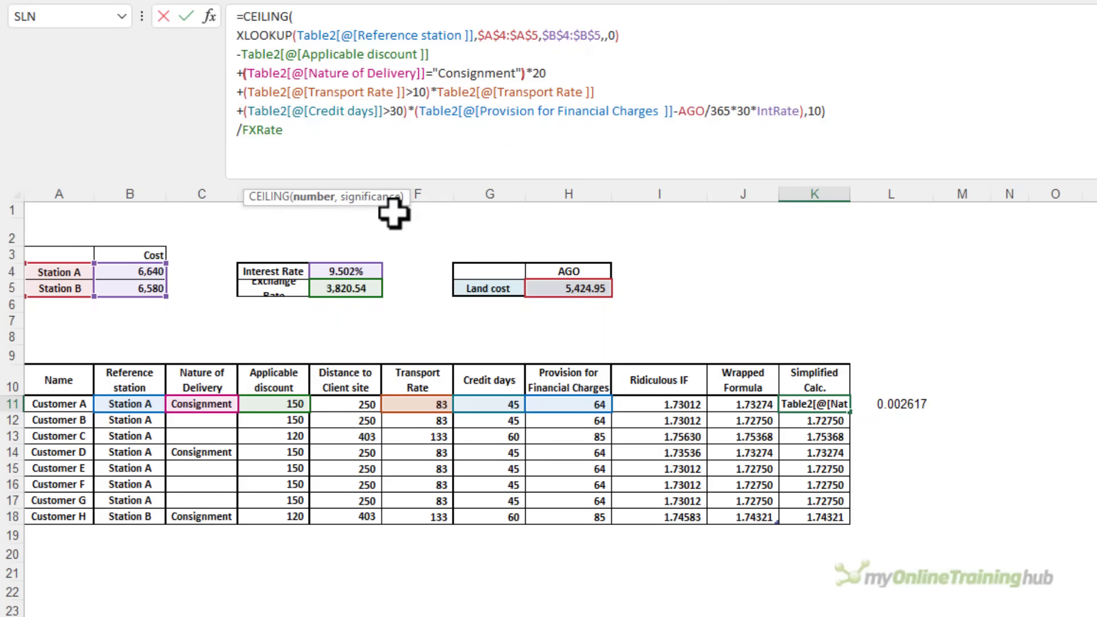
text(IF)
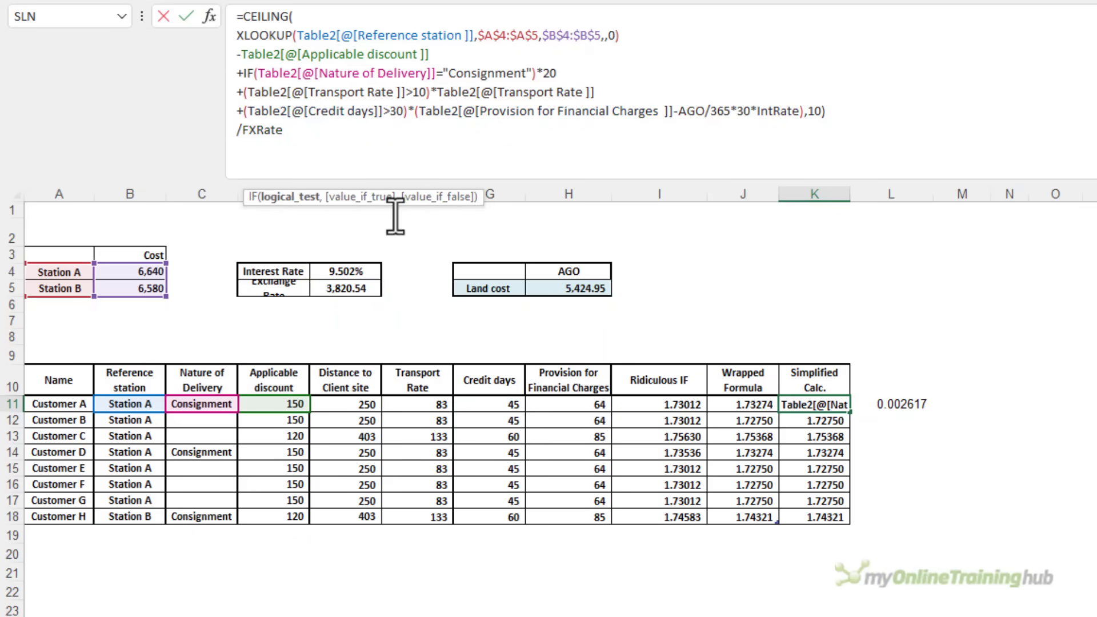
double_click(454, 73)
key(Right)
key(Right)
text(,)
key(Delete)
key(Delete)
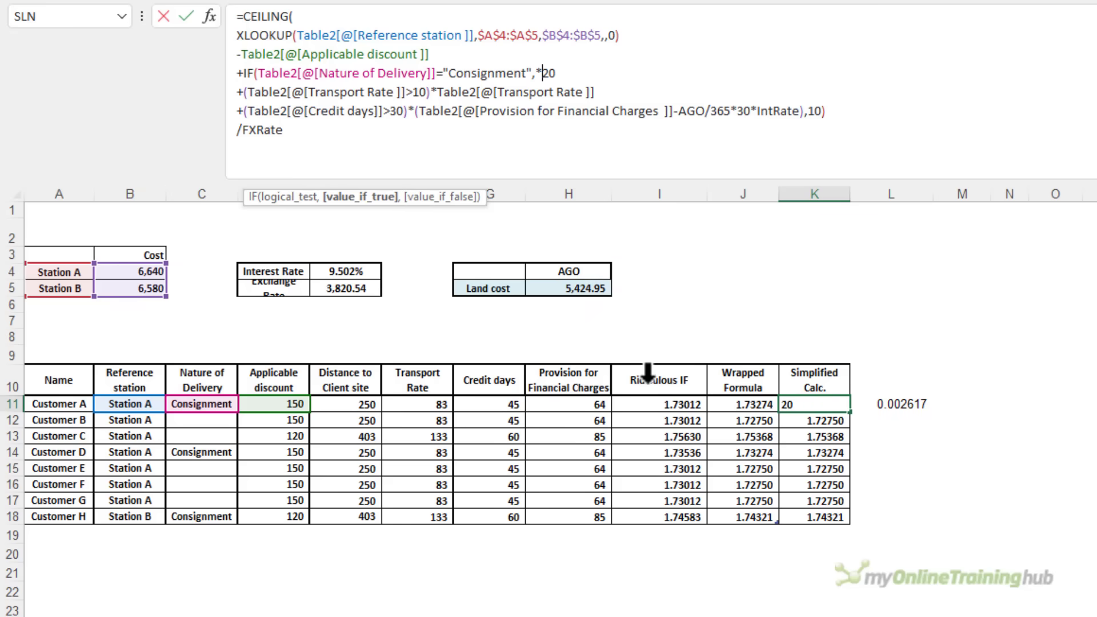
text(,0))
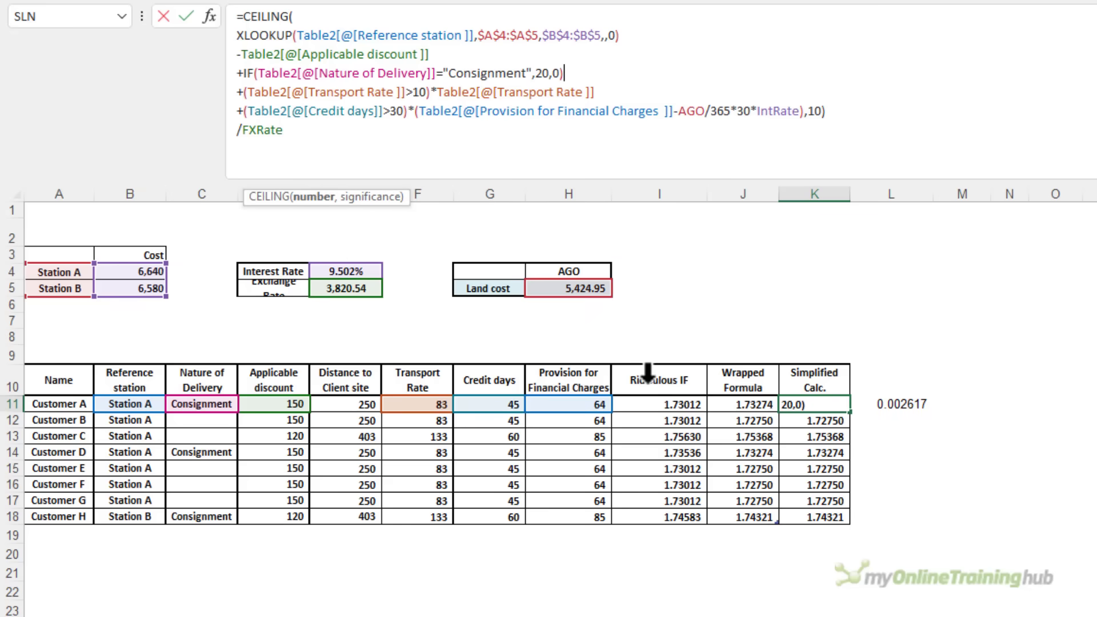
key(Return)
key(Up)
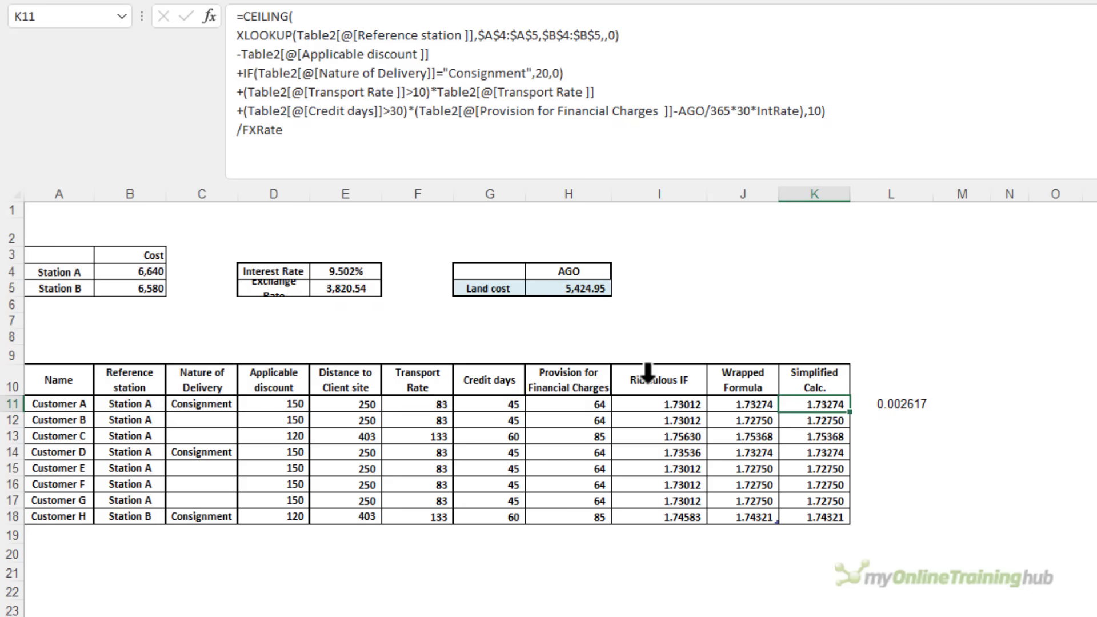